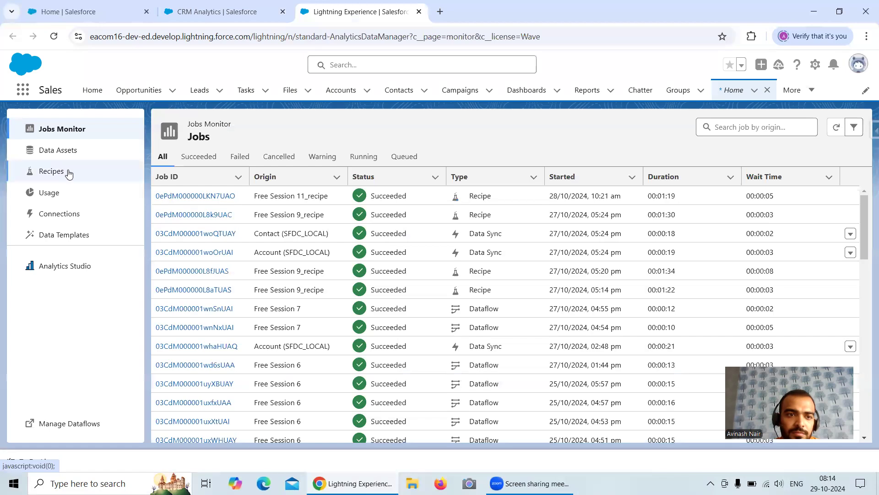
- Open the dataflow manager's Dataflows & Recipes list and open the Free Session 11 recipe
click(75, 423)
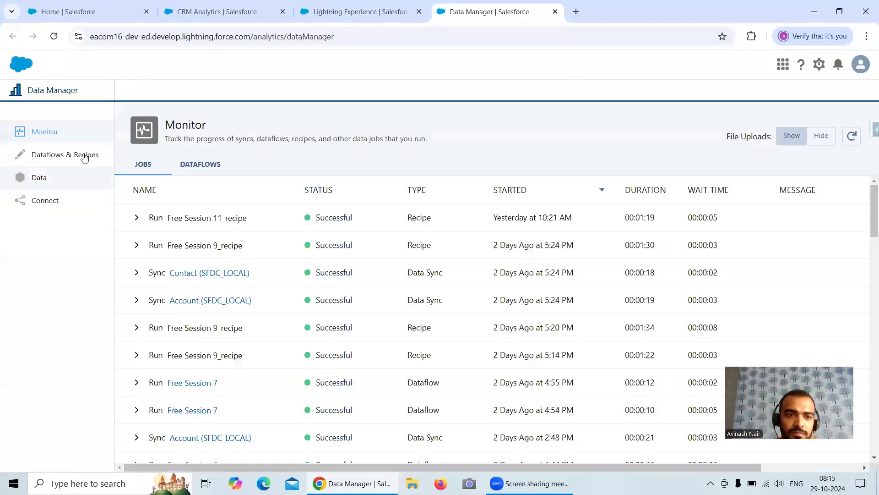
click(84, 156)
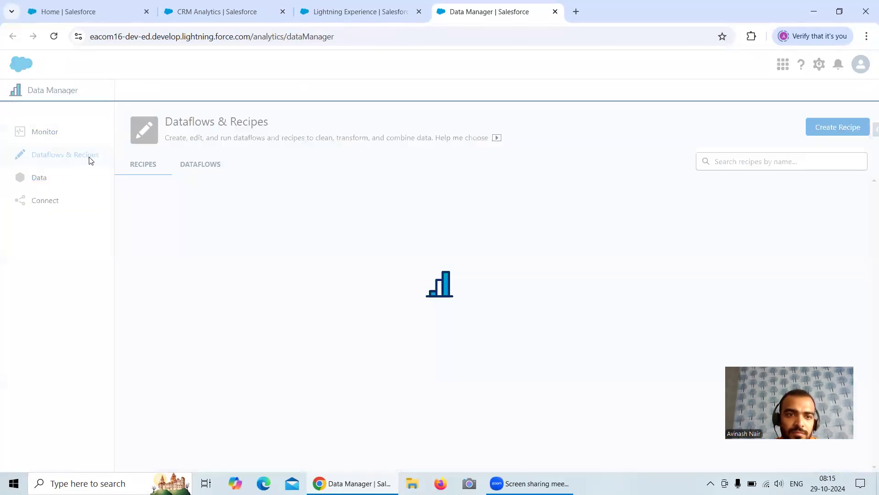
click(188, 205)
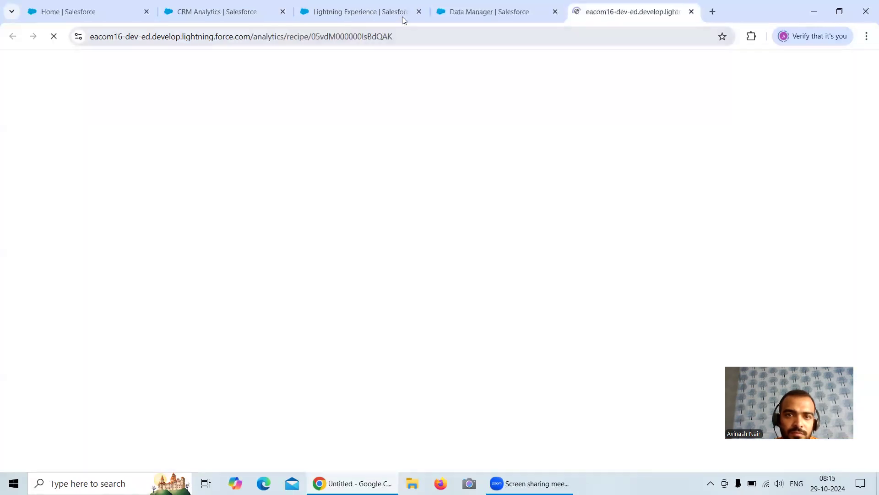
- Return to Data Manager and open the Free Session 6 dataflow from the list of dataflows
click(446, 16)
click(205, 166)
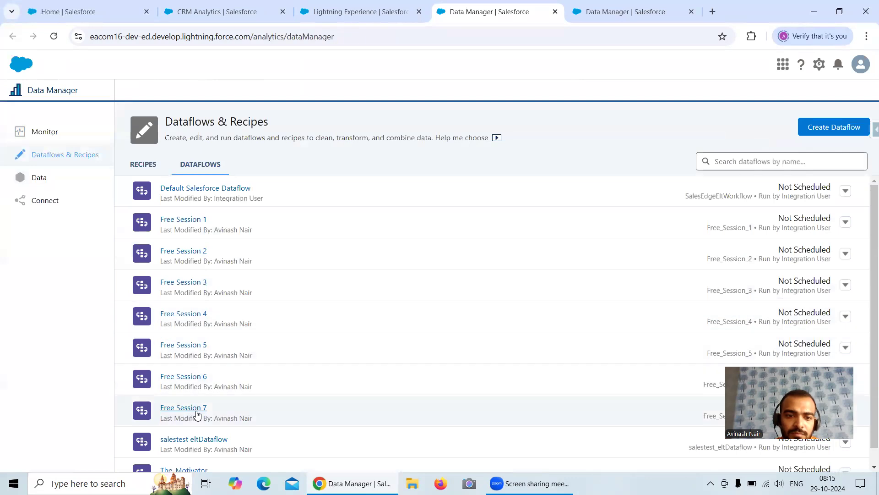
scroll(206, 387, down, 1)
click(204, 360)
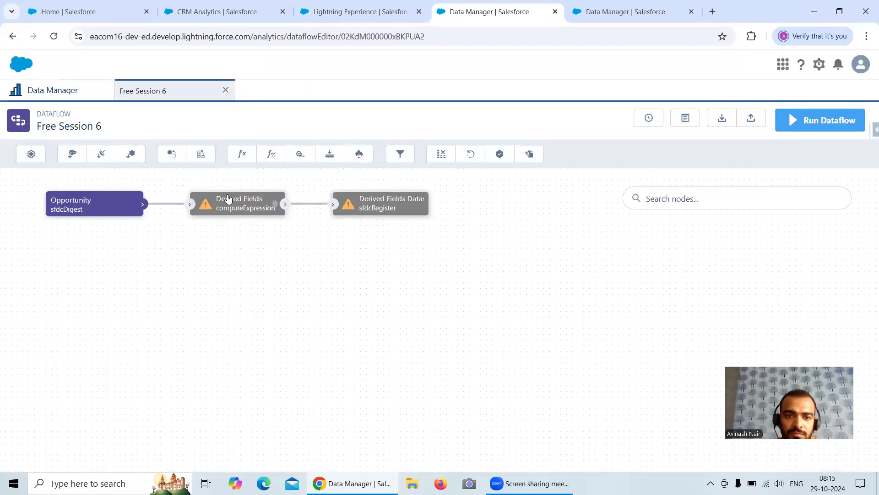
- Review the computed fields of the Derived Fields node and open the attributes of the Current_Date field
click(241, 204)
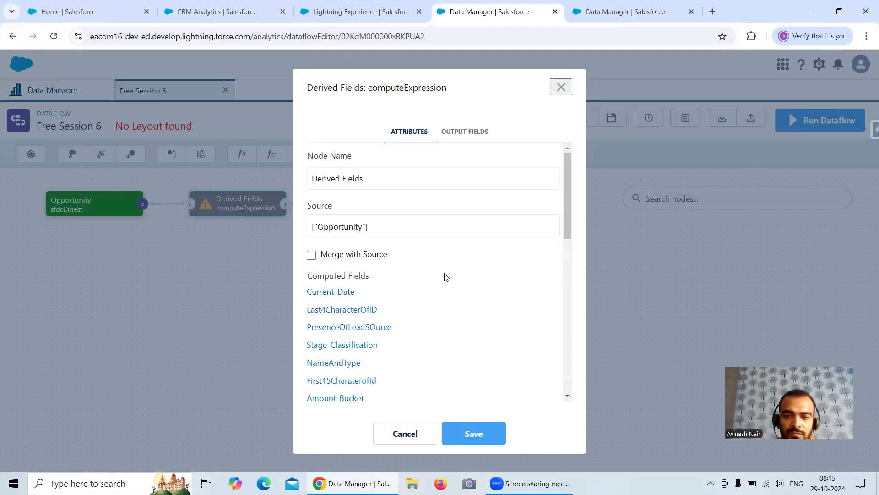
scroll(446, 277, down, 1)
scroll(448, 275, down, 1)
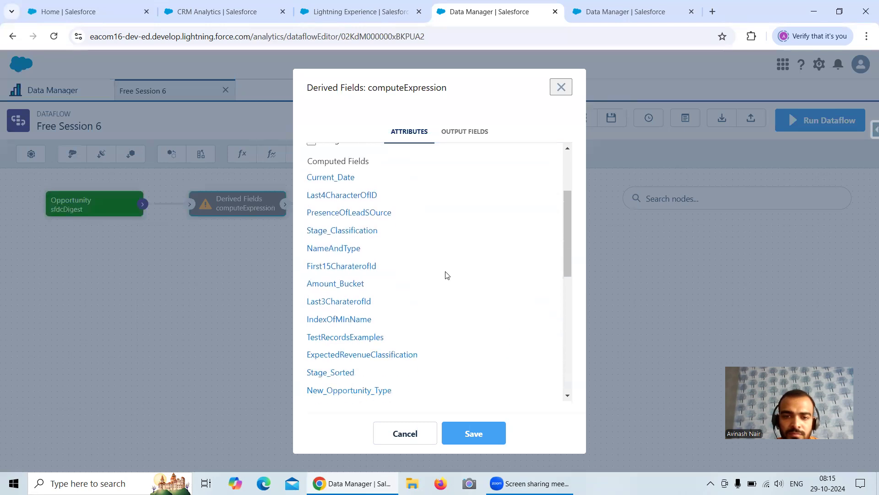
scroll(447, 275, up, 1)
scroll(447, 275, down, 1)
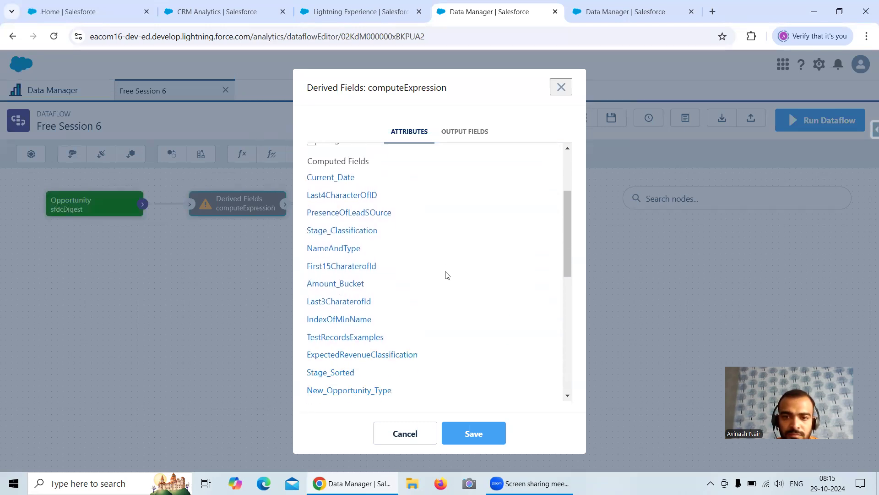
scroll(446, 274, down, 4)
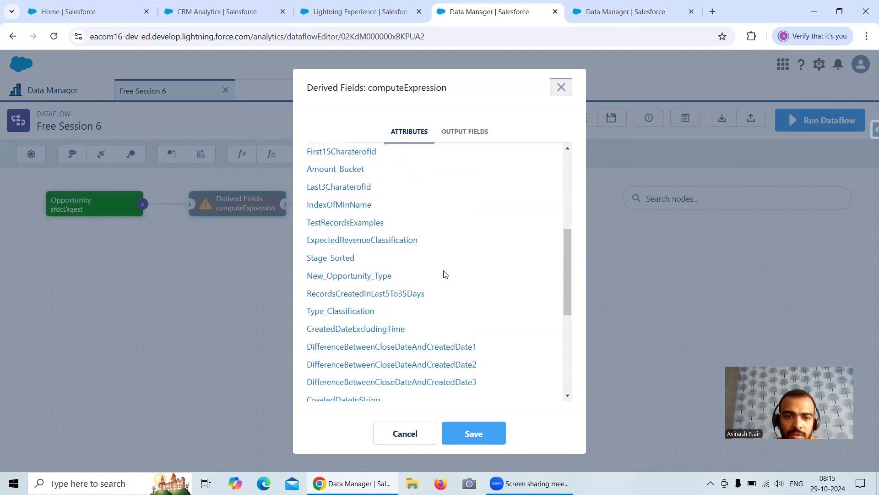
scroll(446, 273, up, 6)
scroll(446, 274, down, 2)
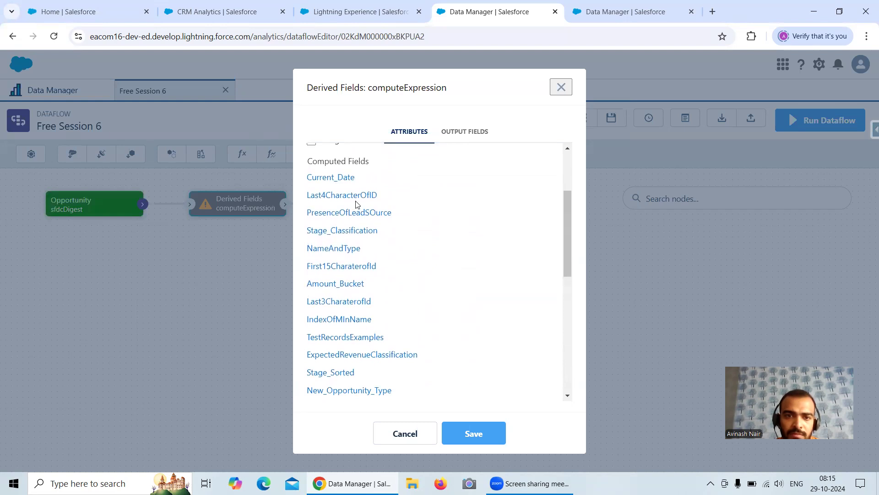
click(323, 179)
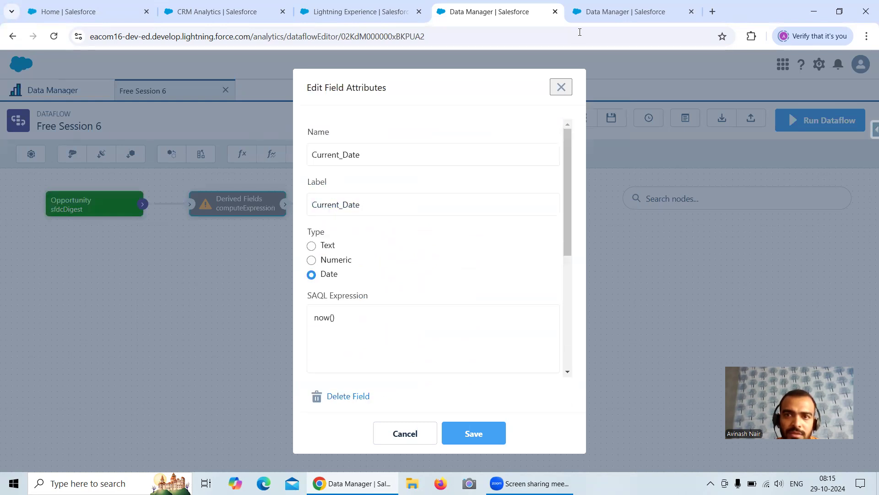
- Inspect the Formula Now transformation in the Creation of Derived Fields node of the Free Session 11 recipe, leaving it without changes
click(601, 18)
click(134, 169)
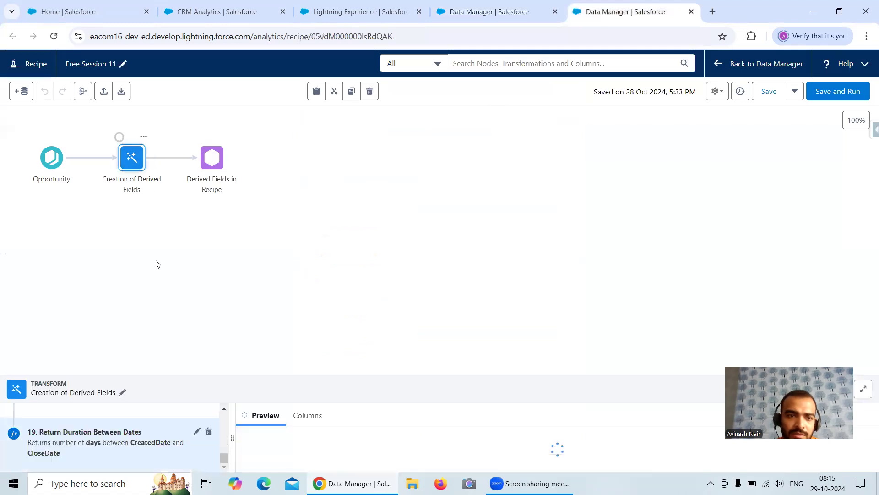
drag(224, 457, 196, 324)
click(86, 337)
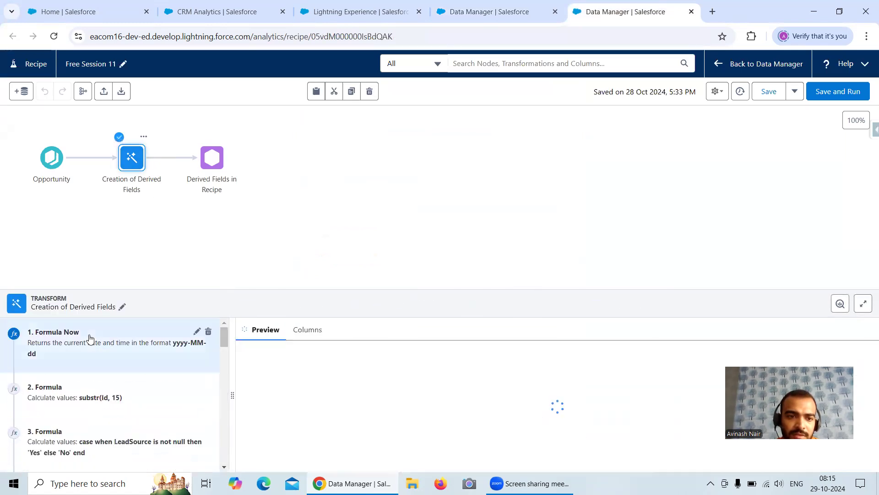
click(197, 331)
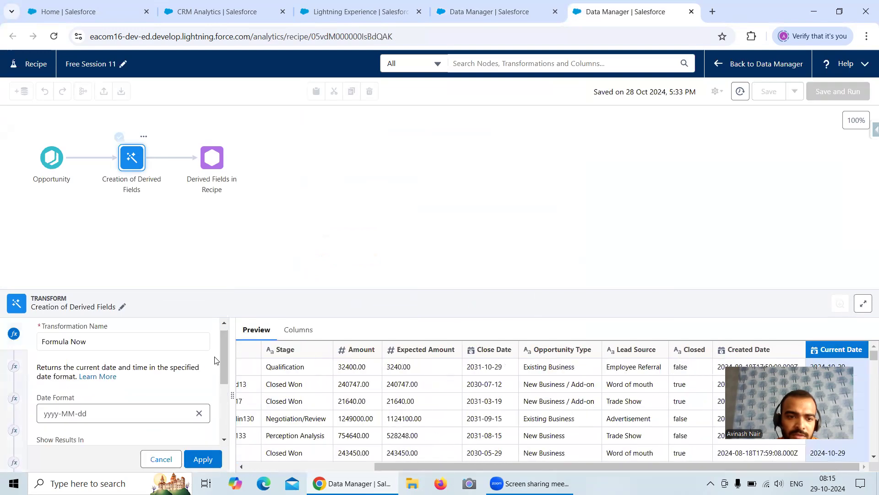
scroll(171, 447, down, 3)
click(161, 459)
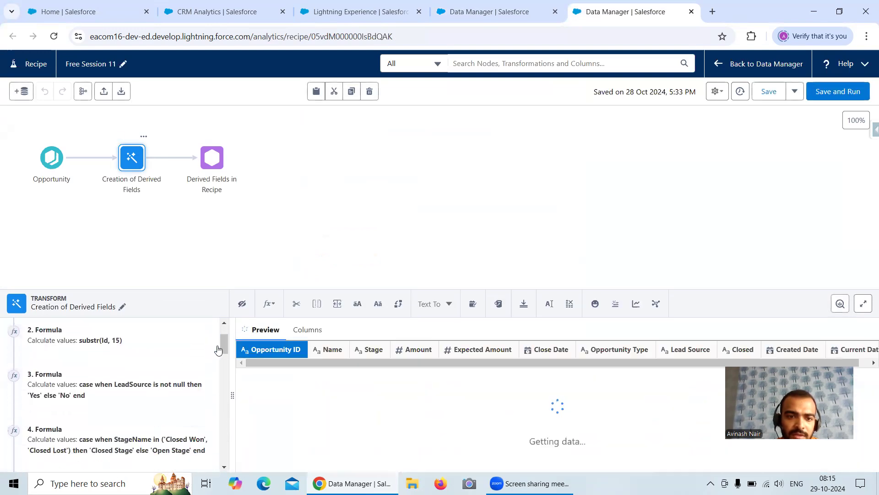
- Start a custom formula in the Creation of Derived Fields node and insert the CURRENT_DATE function as its expression
drag(225, 340, 235, 454)
click(268, 315)
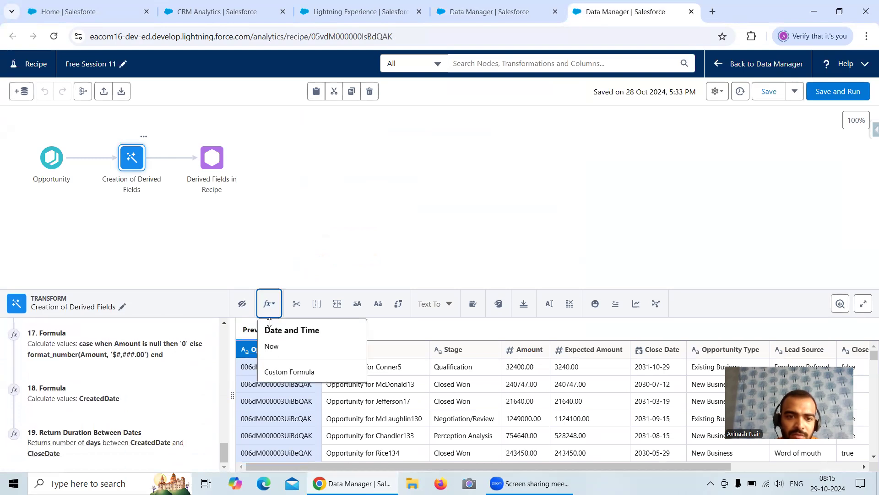
click(285, 375)
scroll(178, 383, down, 3)
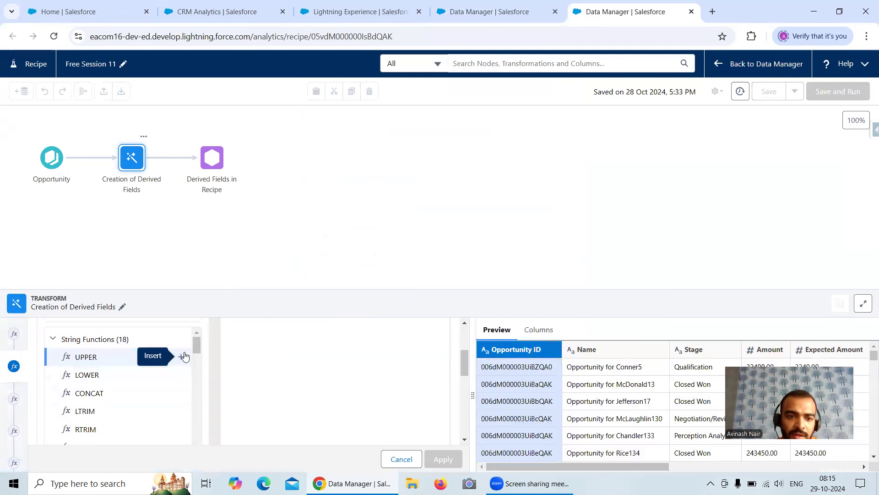
drag(197, 346, 206, 411)
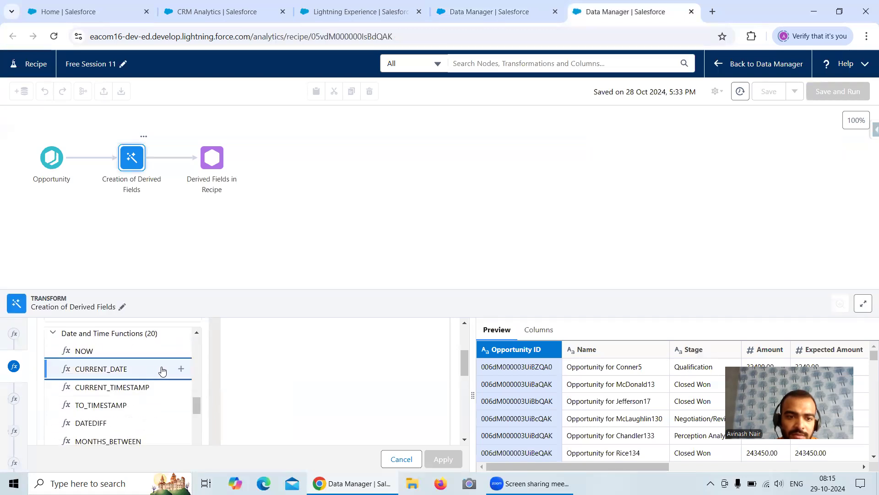
click(181, 369)
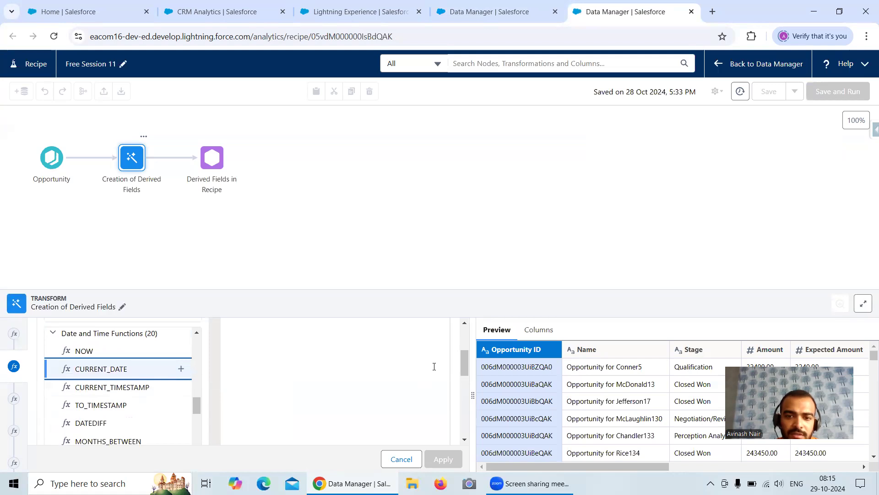
scroll(465, 339, up, 3)
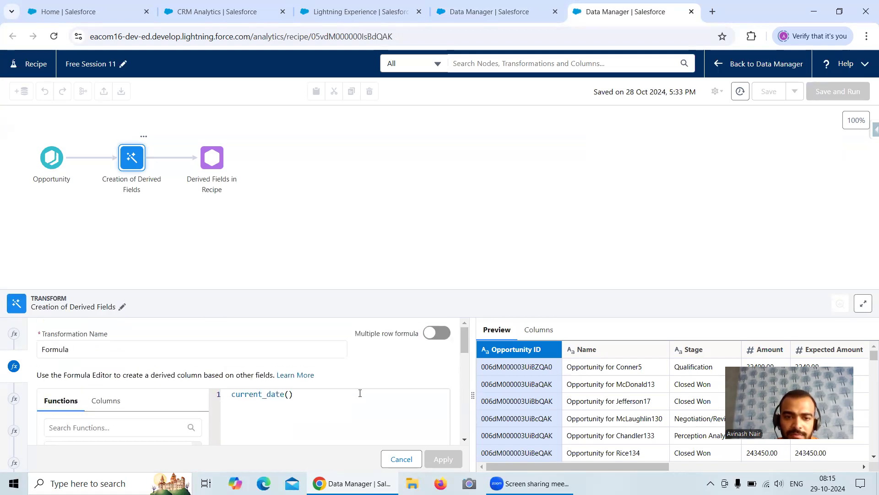
- Set the current_date() formula's output type to Date Time
scroll(444, 357, down, 3)
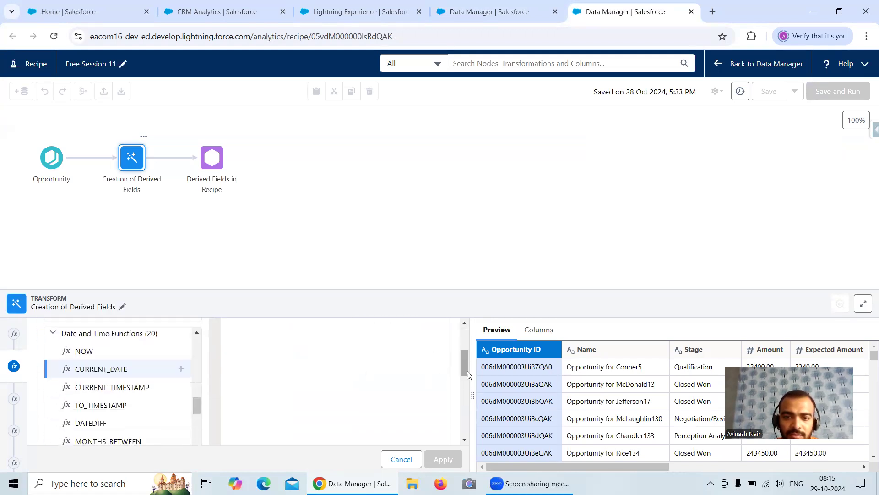
scroll(464, 366, down, 5)
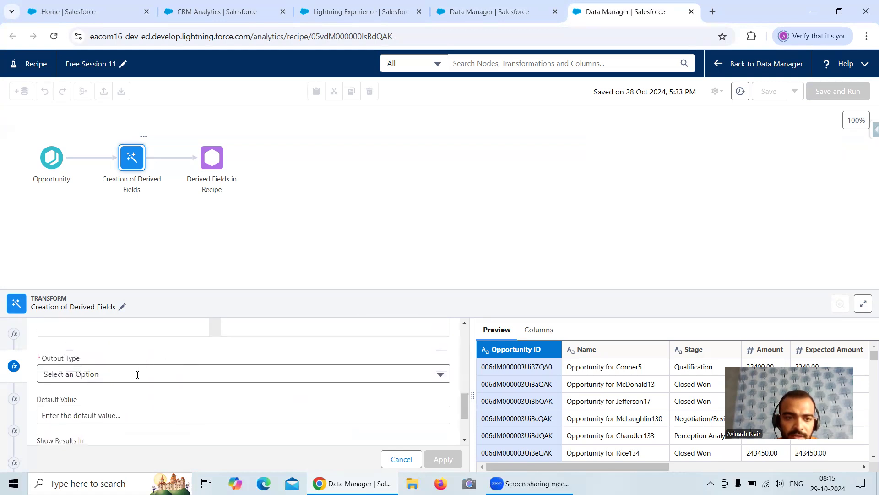
click(137, 374)
click(89, 320)
scroll(443, 391, down, 2)
scroll(250, 406, up, 3)
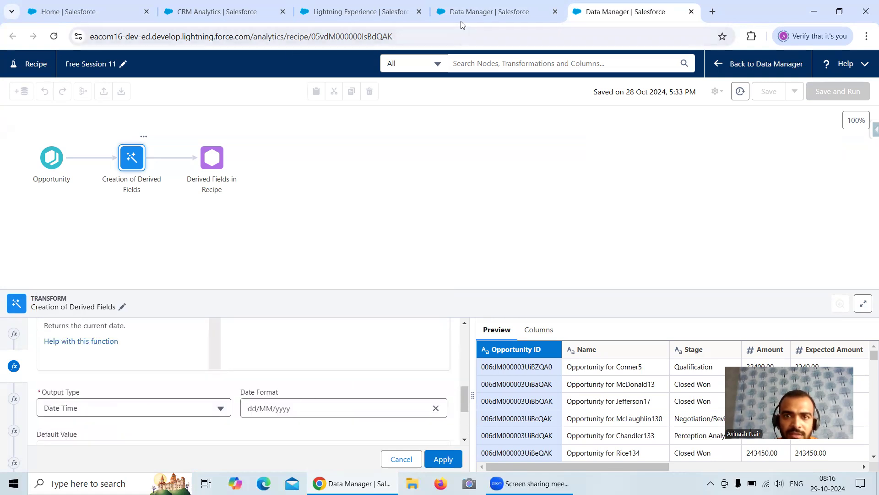
- Check the Current_Date field attributes in the Free Session 6 dataflow and set the recipe formula's date format to yyyy-MM-dd
click(497, 12)
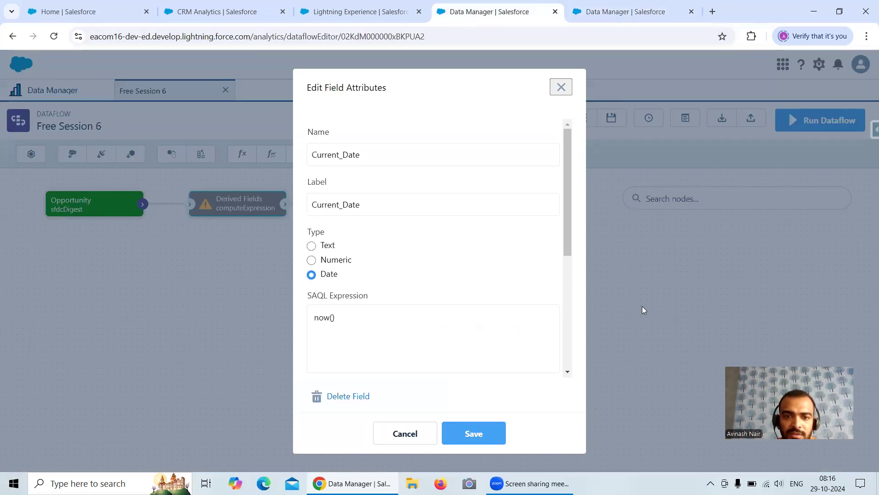
scroll(480, 248, down, 3)
click(626, 12)
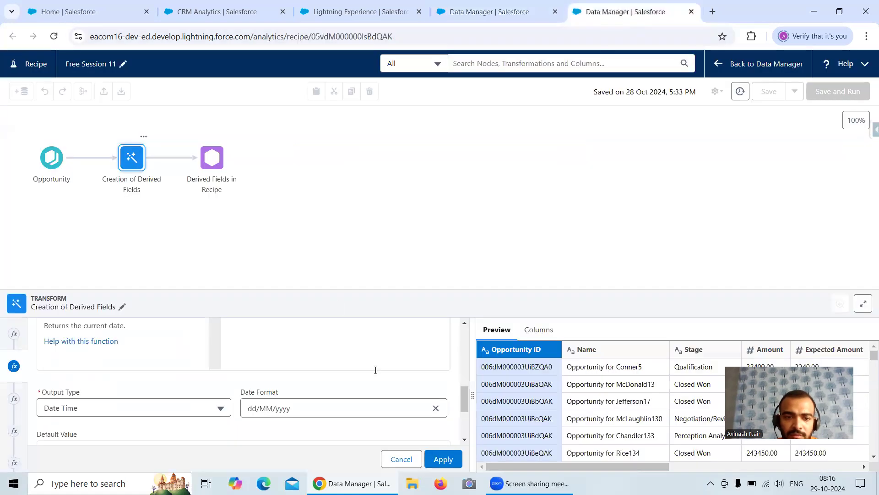
click(435, 408)
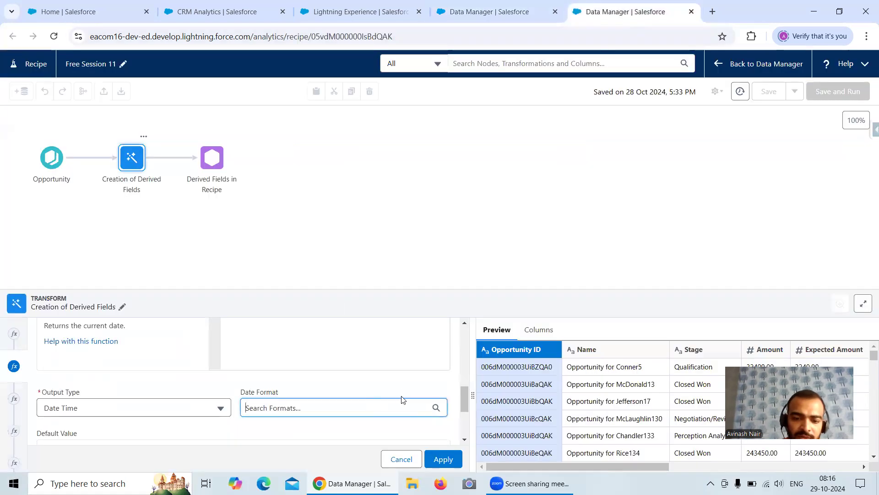
text(yyyy)
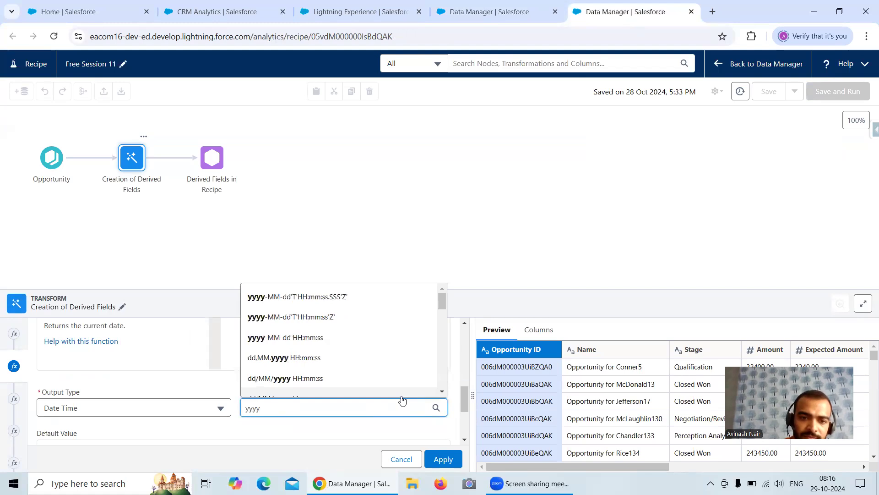
scroll(399, 373, down, 5)
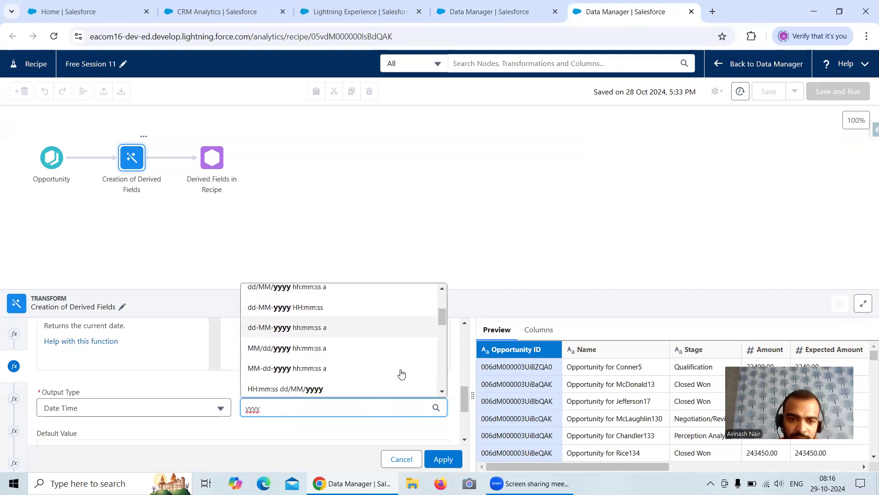
scroll(401, 374, down, 3)
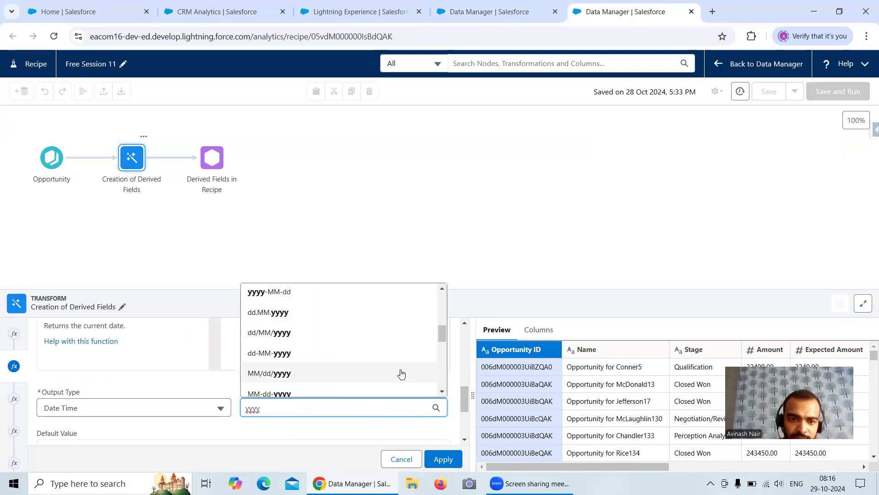
click(287, 297)
- Set the new column's label and API name to CurrentDate1 and apply the formula
scroll(399, 390, down, 3)
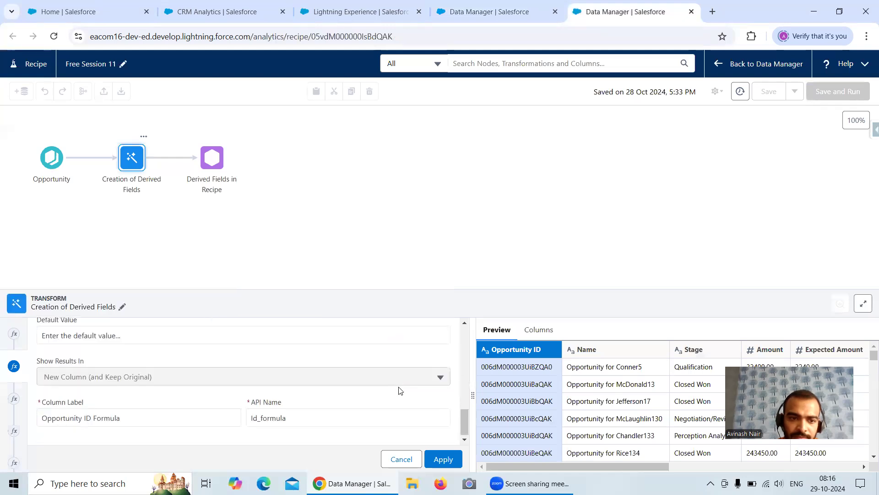
drag(129, 417, 41, 422)
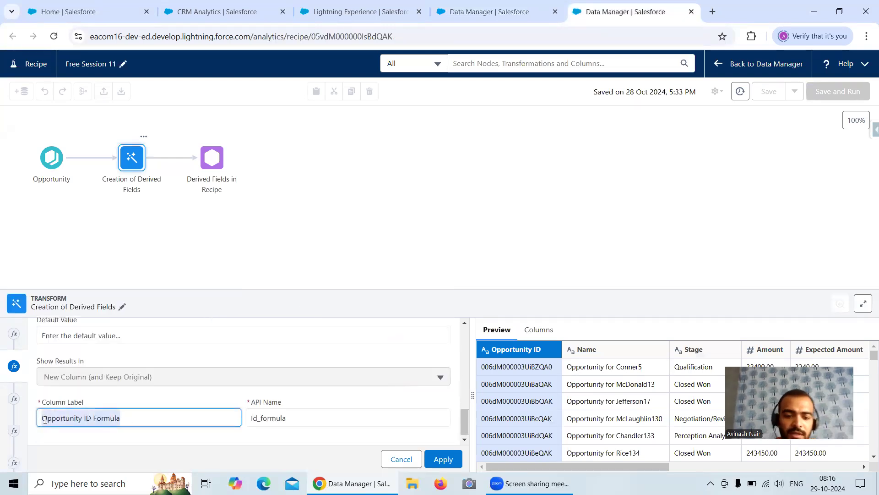
text(CurrentDate1)
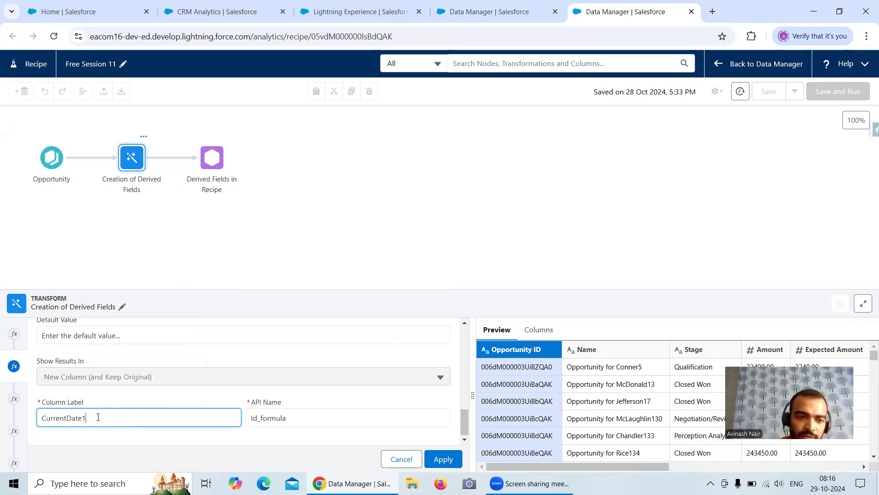
drag(98, 417, 42, 424)
key(ctrl+c)
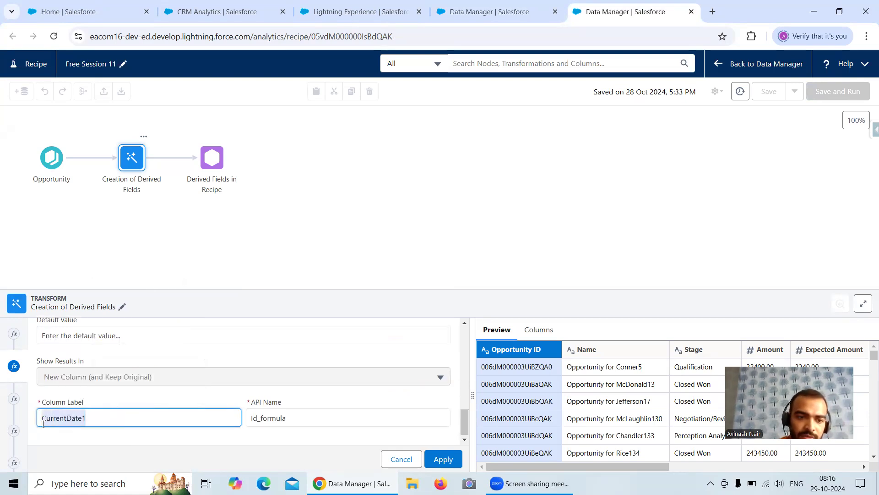
double_click(260, 419)
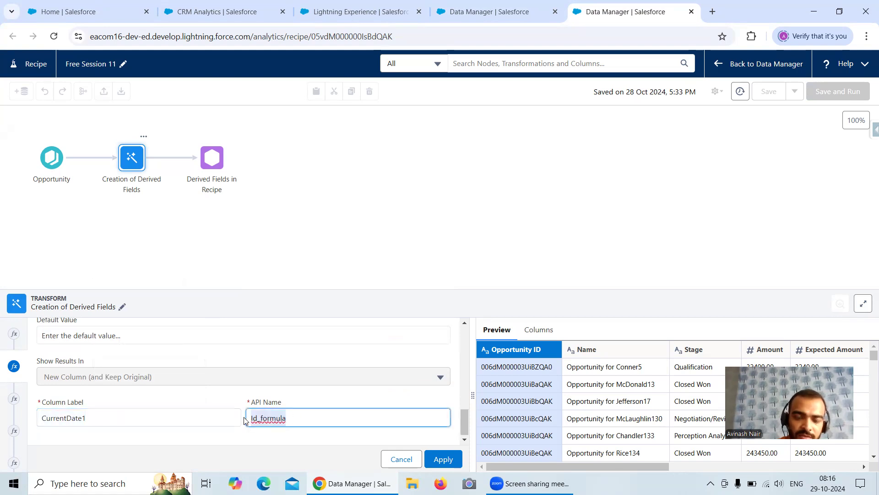
key(ctrl+v)
click(443, 459)
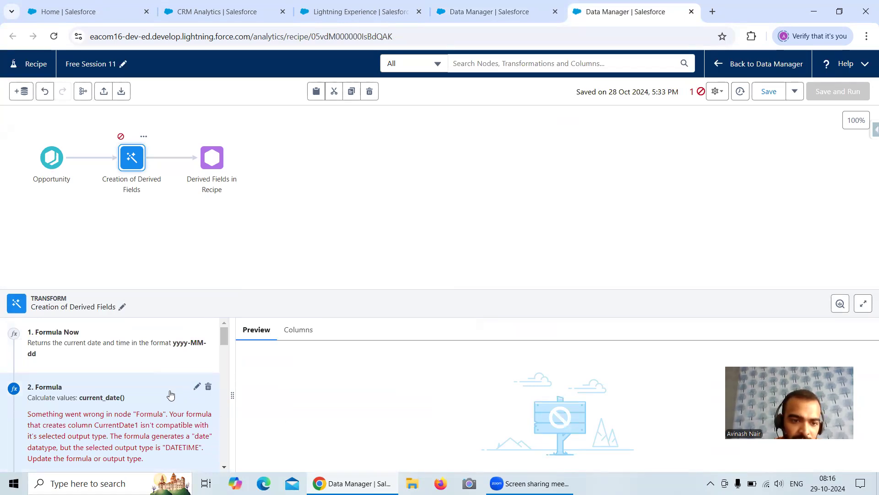
- Change the current_date() formula's output type to Text and apply it
click(197, 387)
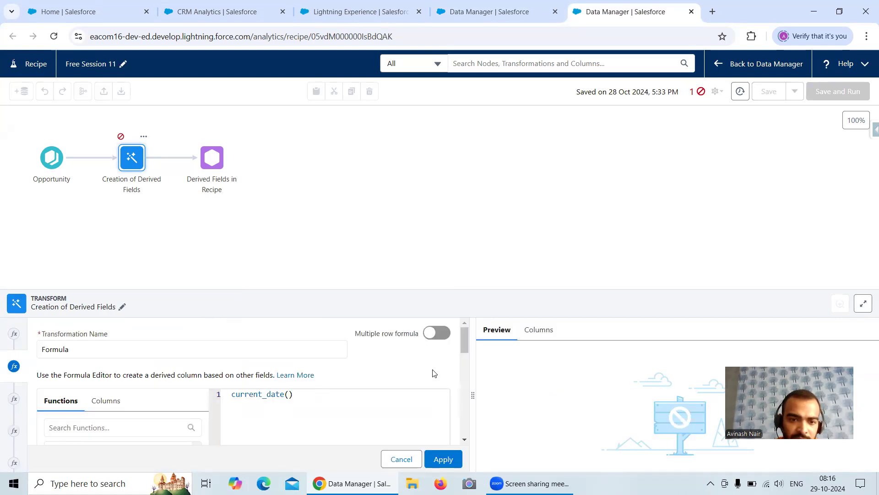
drag(463, 347, 464, 408)
click(129, 371)
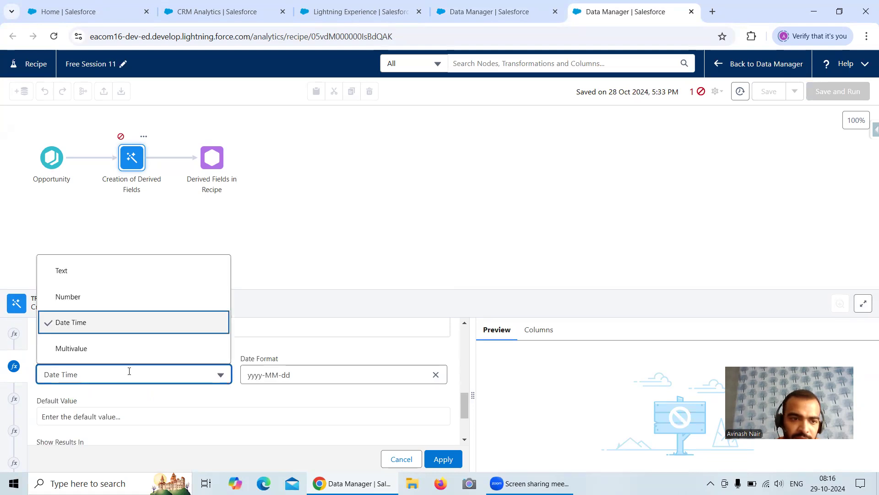
click(100, 272)
click(436, 458)
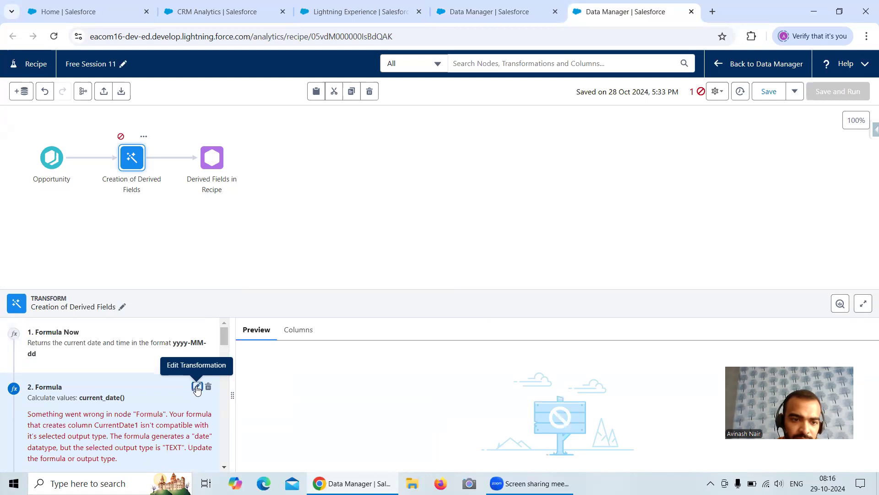
- Switch the current_date() formula's output type back to Date Time and apply the formula
click(197, 388)
drag(459, 347, 462, 405)
click(176, 383)
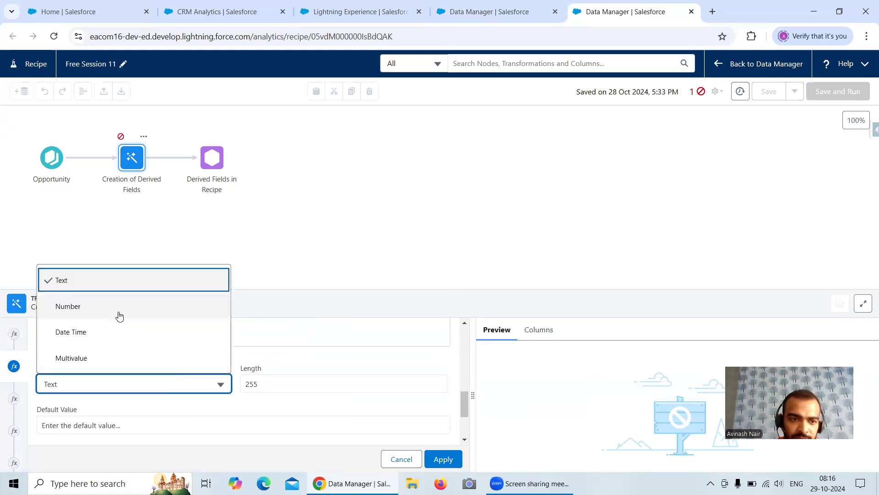
click(116, 334)
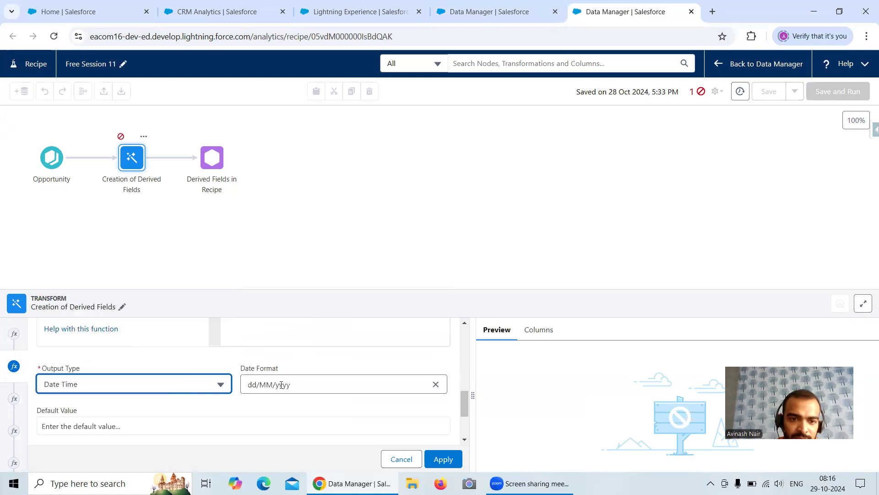
click(443, 459)
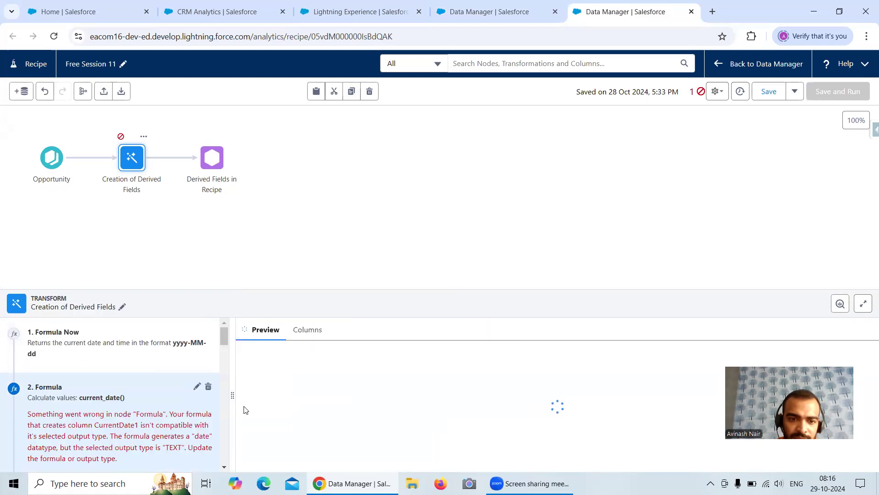
- Set the current_date() formula's date format to yyyy-MM-dd'T'HH:mm:ss.SSS'Z' and apply it
click(198, 387)
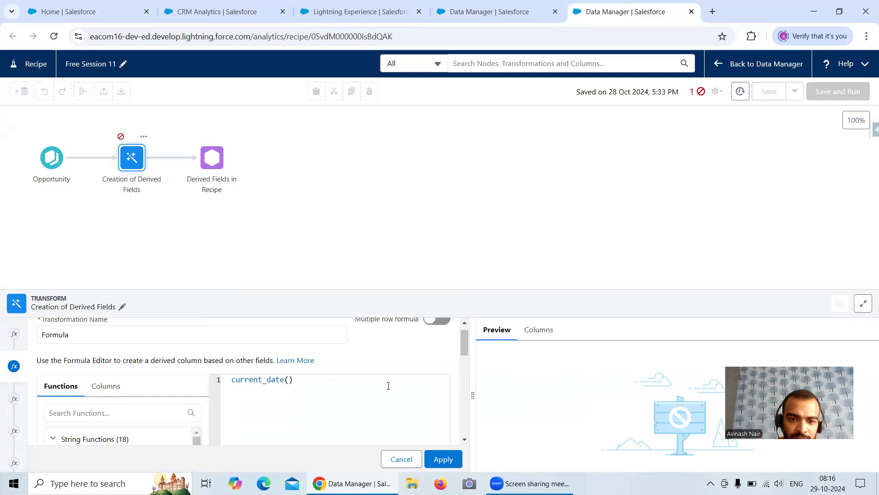
scroll(444, 366, down, 2)
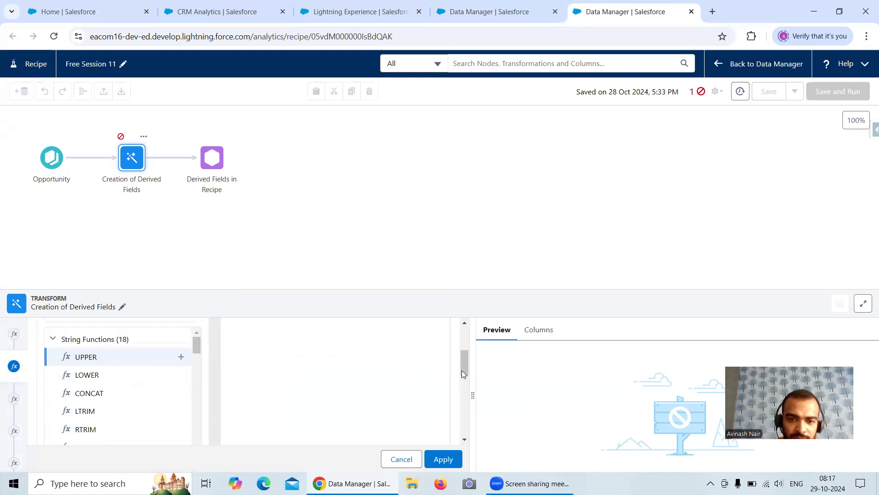
drag(463, 369, 464, 410)
click(435, 383)
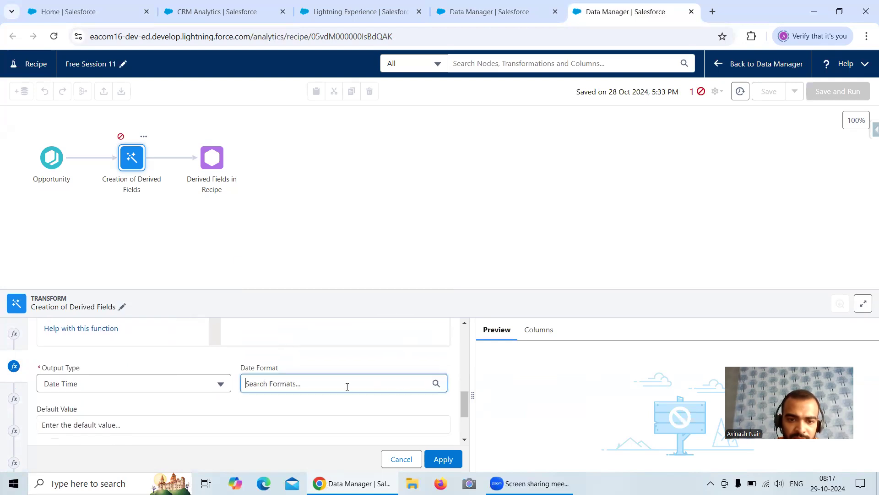
click(328, 271)
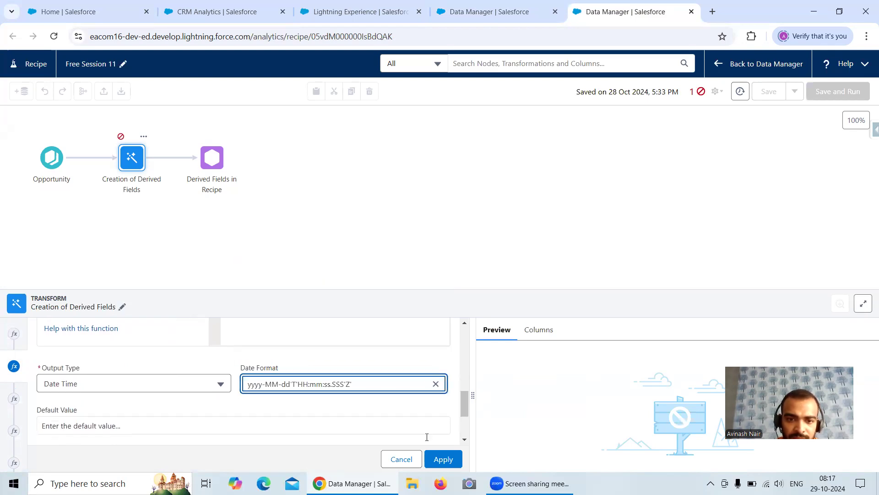
click(442, 460)
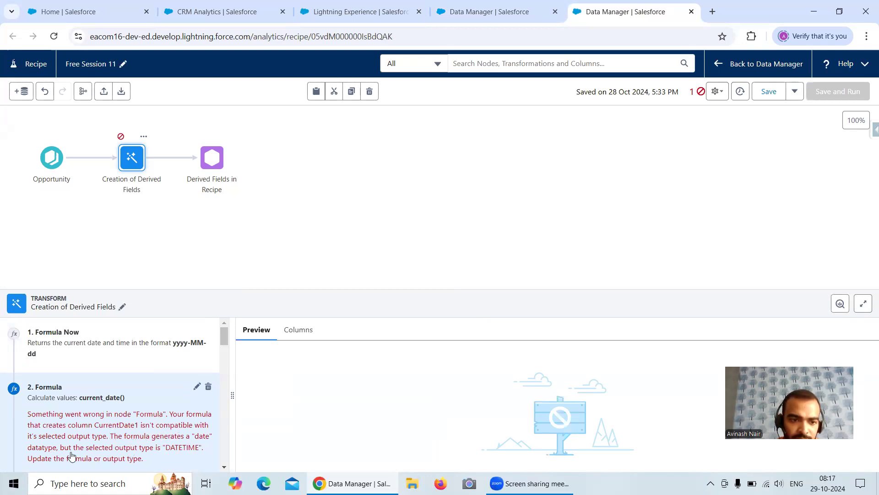
scroll(114, 444, down, 1)
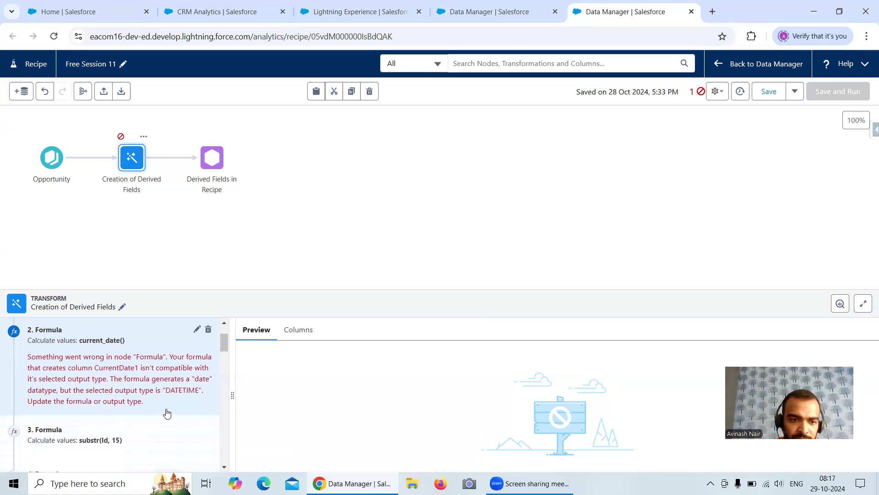
scroll(167, 413, down, 2)
scroll(167, 413, up, 3)
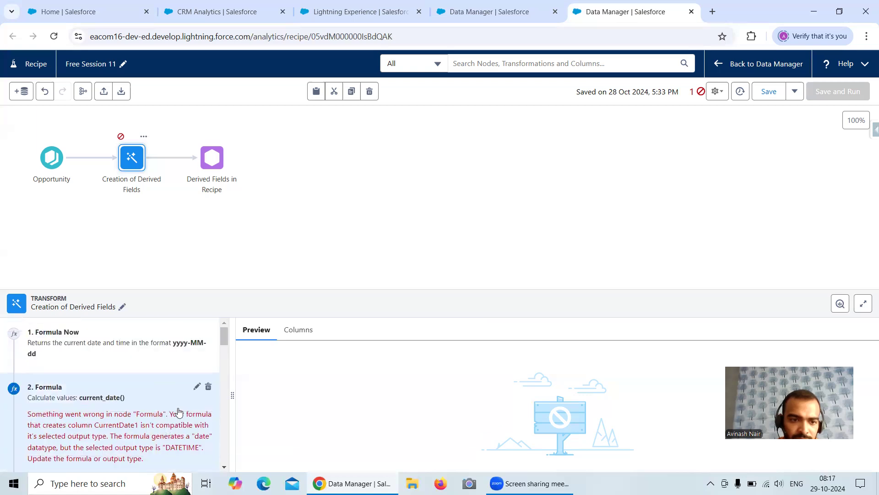
scroll(178, 414, down, 1)
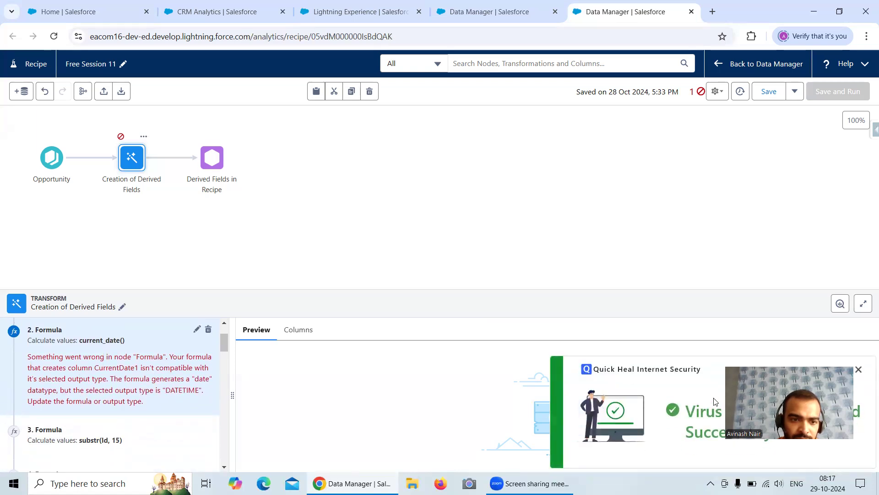
click(860, 370)
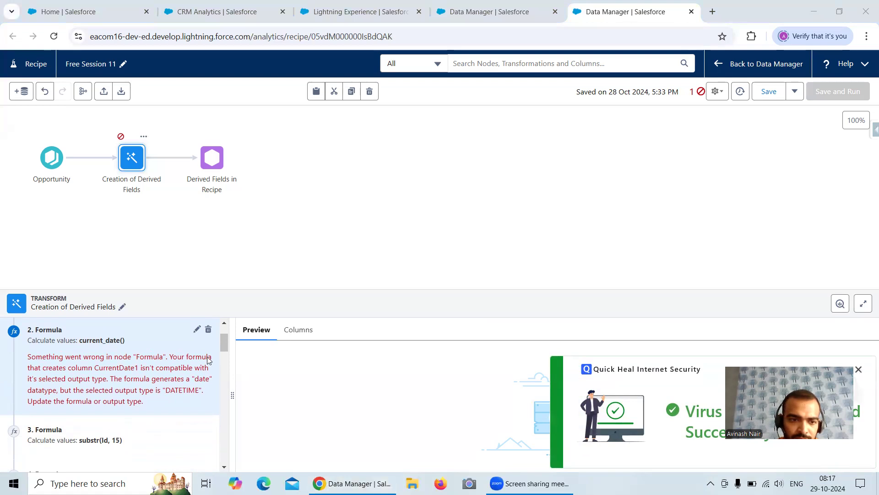
- Replace the current_date() expression in the second formula with the NOW date function and apply the formula
click(197, 329)
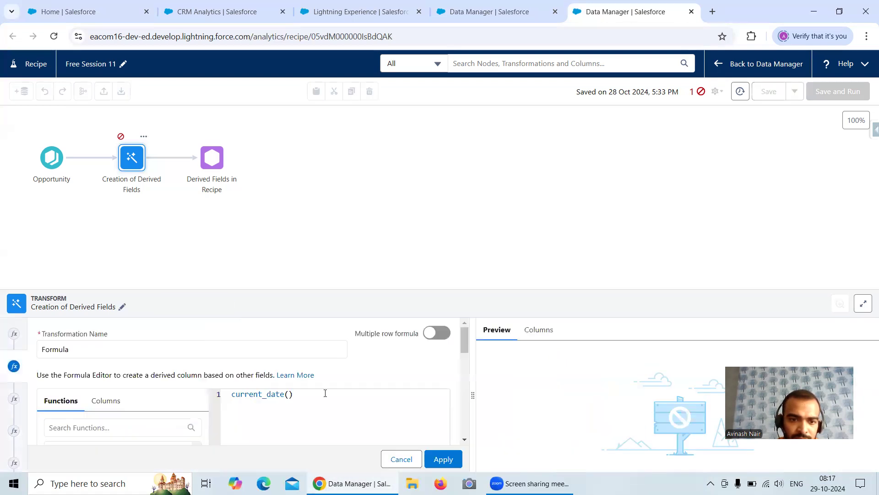
drag(466, 339, 467, 396)
click(118, 427)
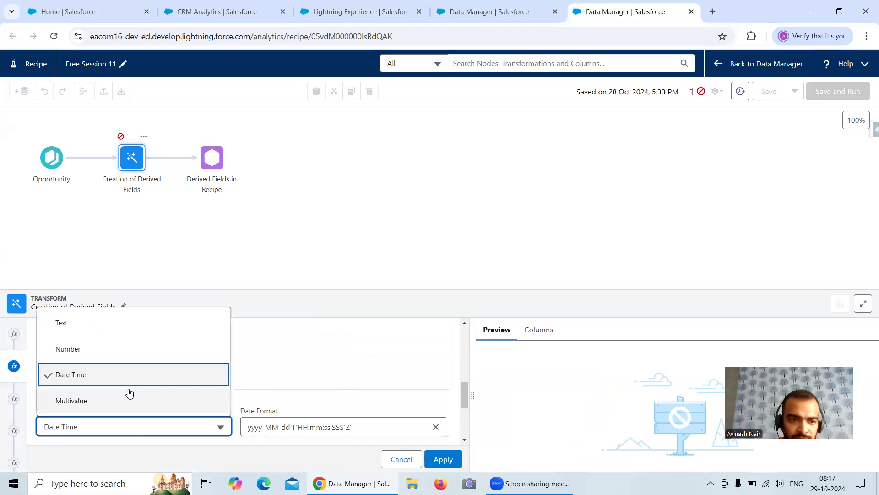
click(310, 379)
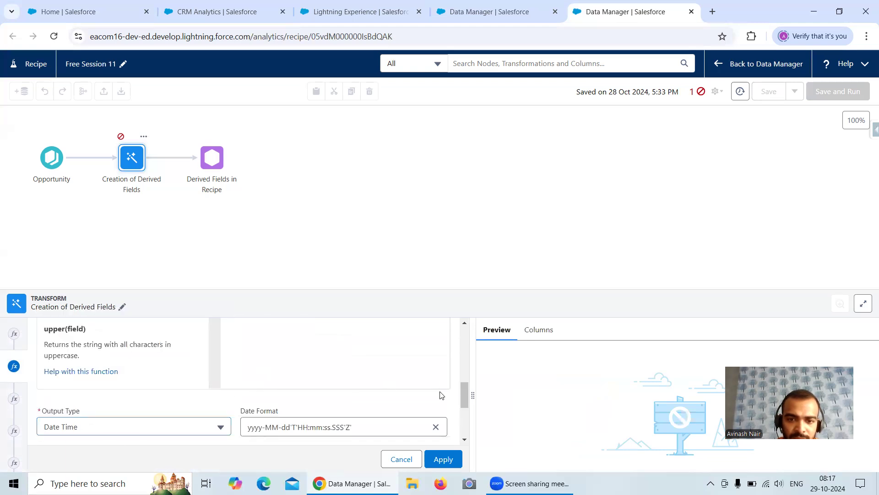
drag(463, 394, 446, 334)
scroll(183, 379, down, 1)
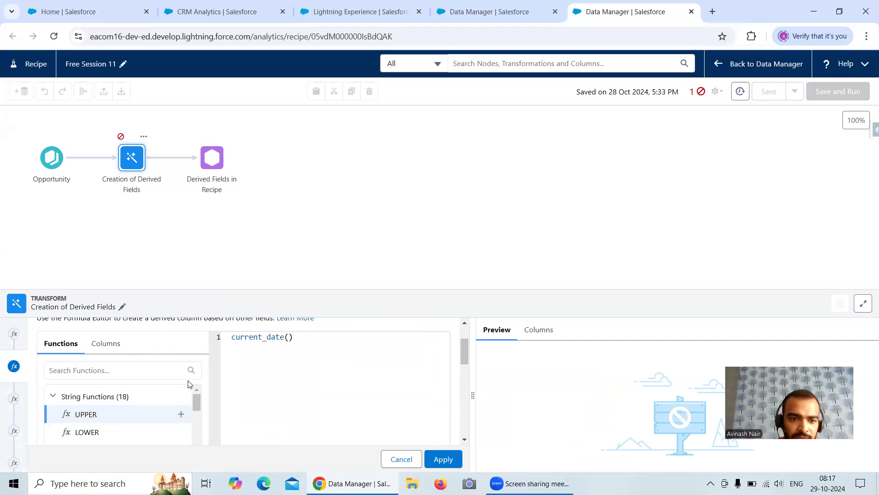
scroll(161, 403, down, 10)
scroll(172, 396, down, 5)
scroll(194, 391, up, 1)
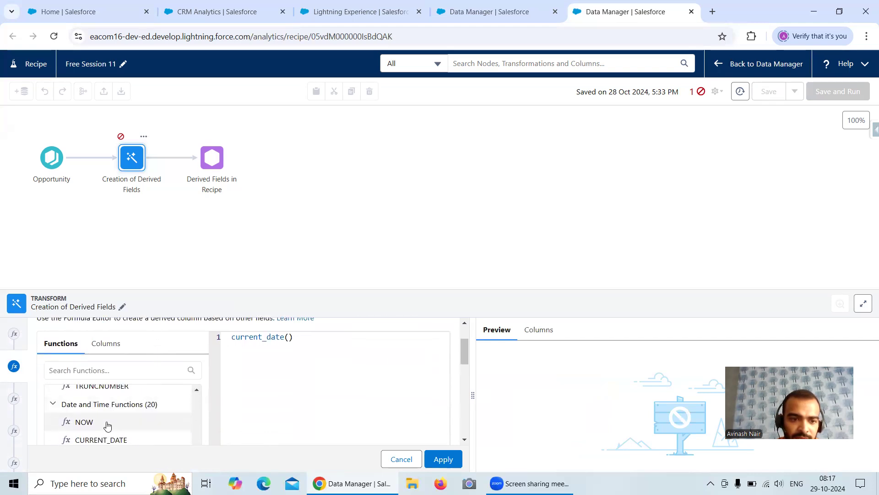
click(181, 421)
drag(294, 337, 220, 334)
key(BackSpace)
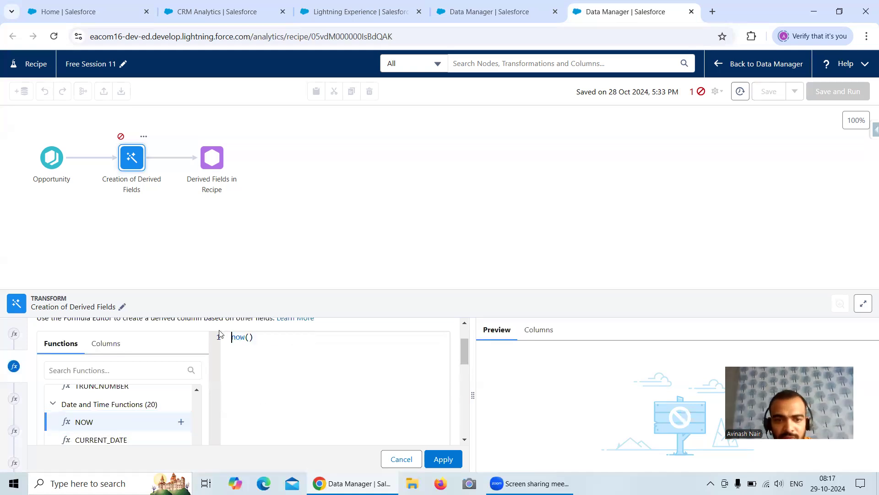
drag(462, 353, 465, 404)
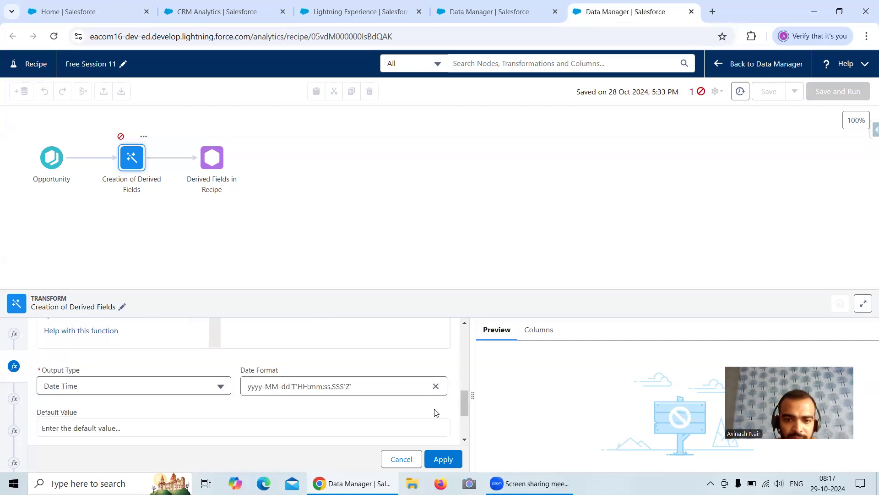
click(449, 458)
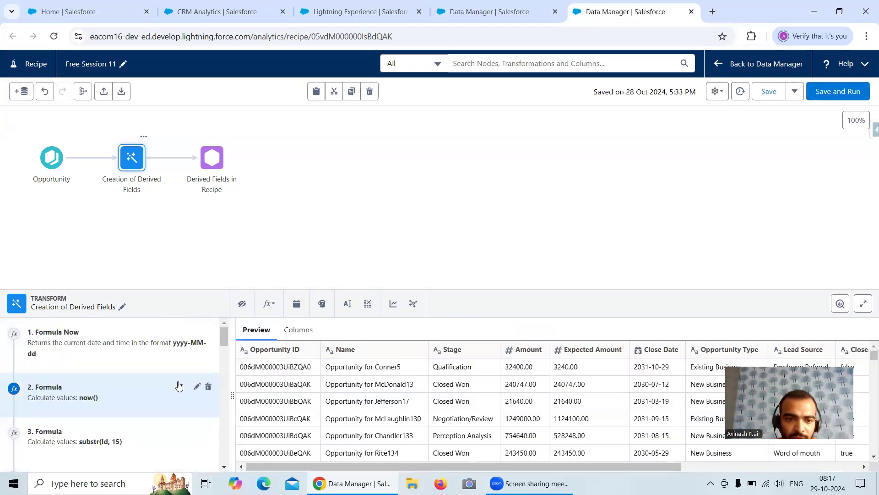
drag(865, 399, 682, 378)
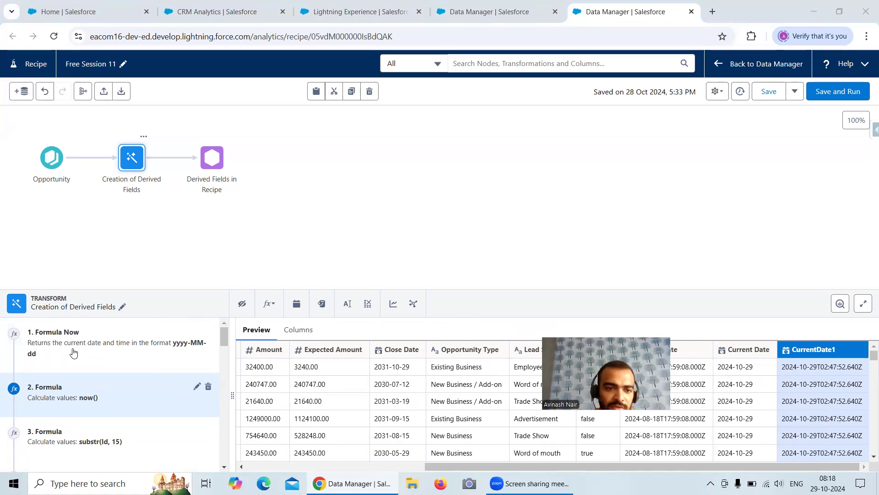
click(197, 389)
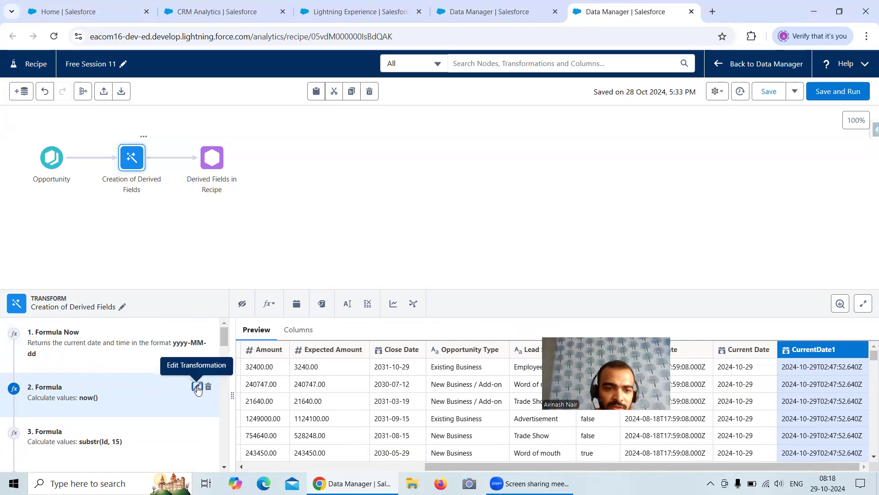
drag(467, 346, 466, 444)
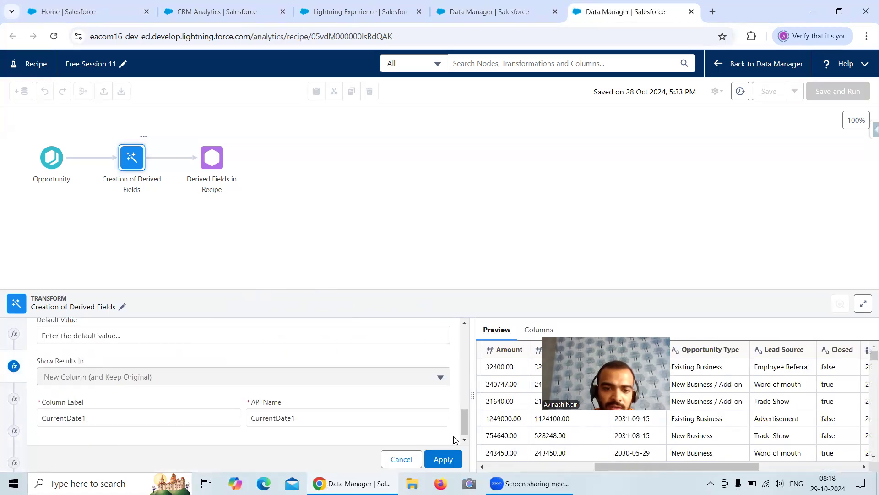
click(443, 459)
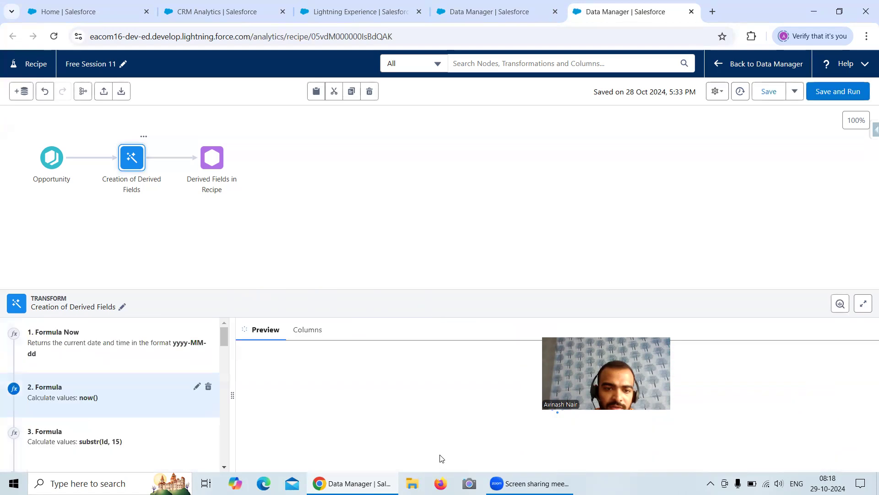
- Set the now() formula's date format to yyyy-MM-dd and apply the formula
click(197, 387)
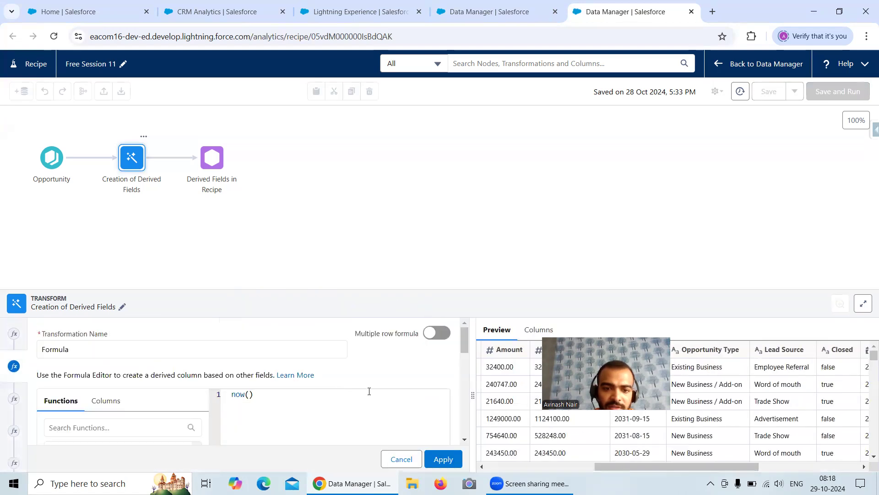
scroll(430, 369, down, 3)
scroll(465, 369, down, 5)
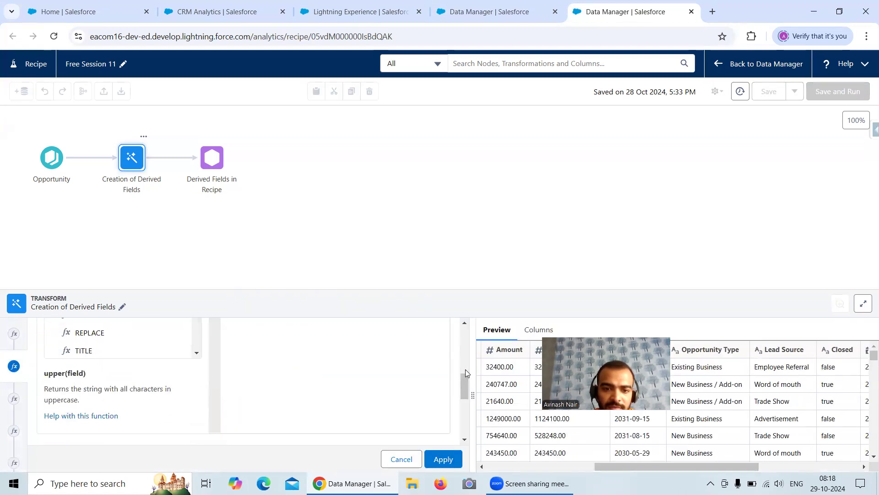
click(436, 357)
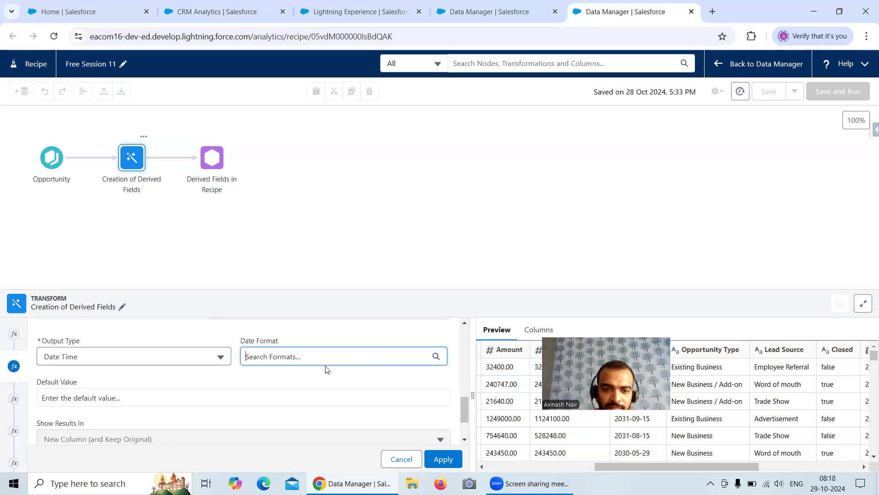
click(325, 360)
text(y)
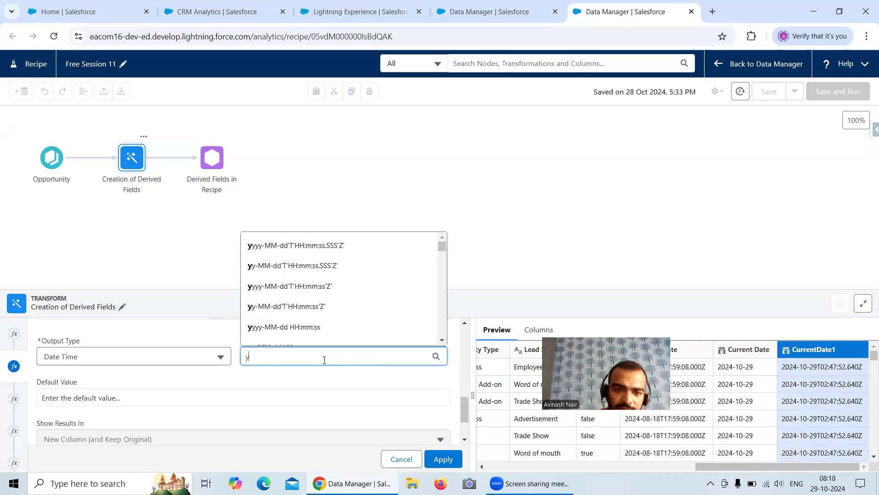
text(yyy-MM)
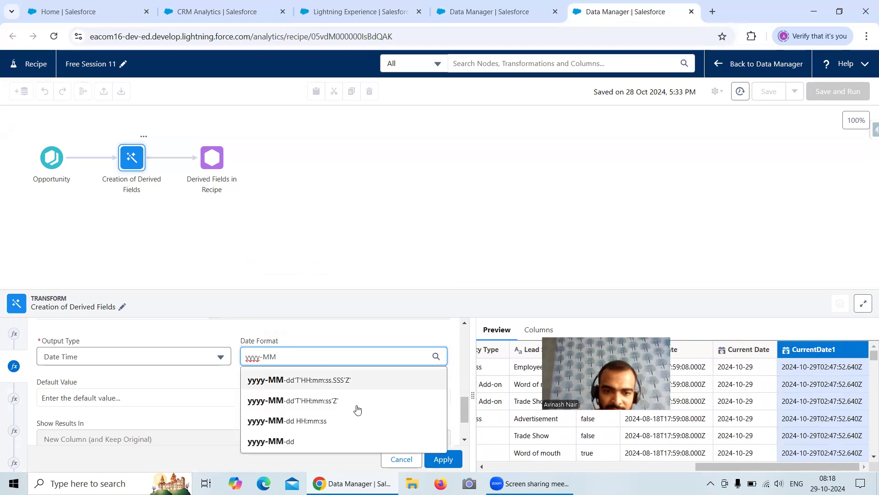
click(295, 442)
click(442, 459)
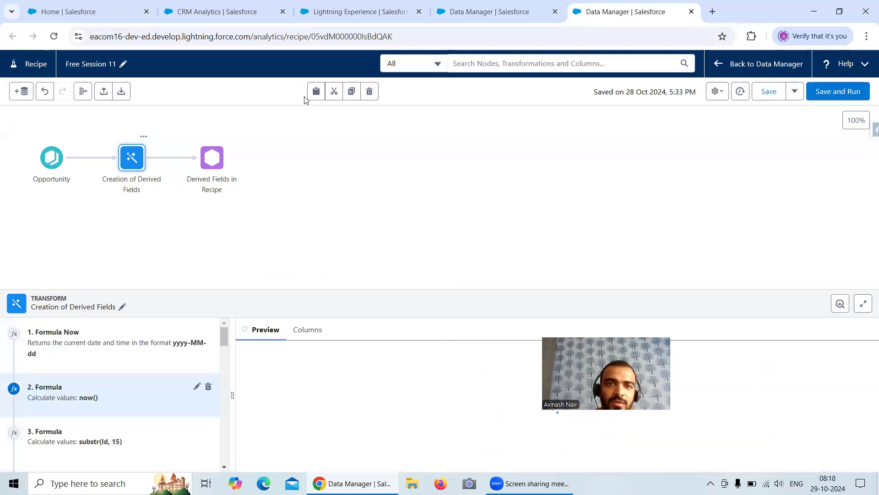
- Close the now() field in the Free Session 6 dataflow and check the TestRecordsExamples computed field
click(474, 18)
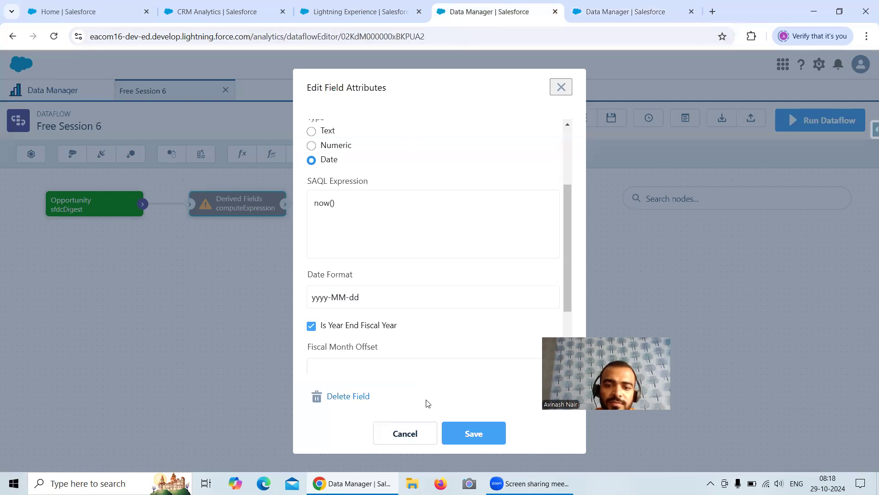
click(424, 433)
scroll(436, 362, down, 5)
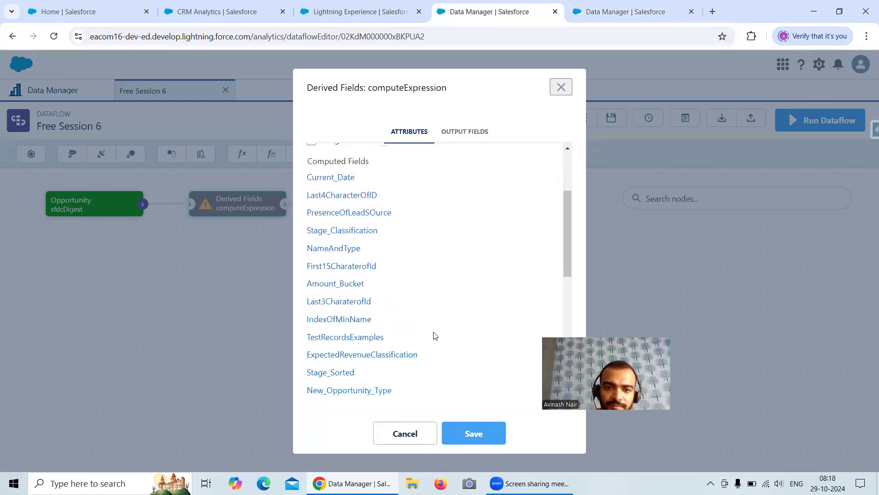
scroll(435, 335, down, 3)
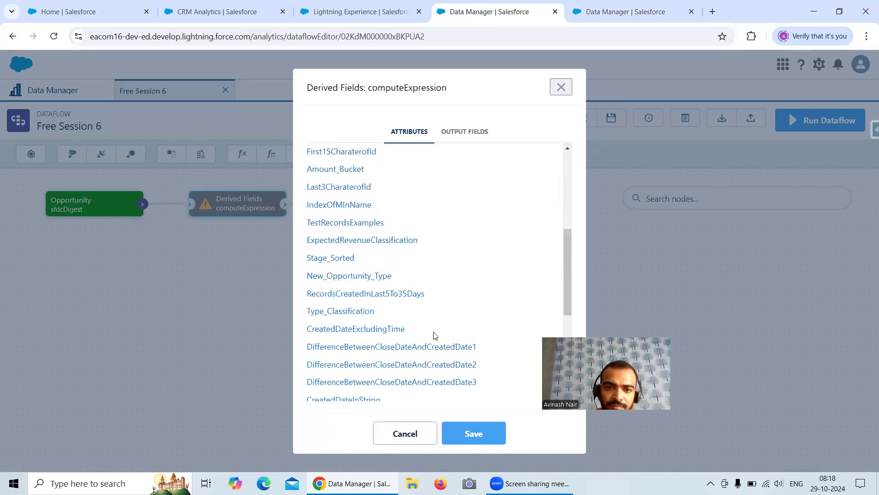
scroll(435, 335, down, 2)
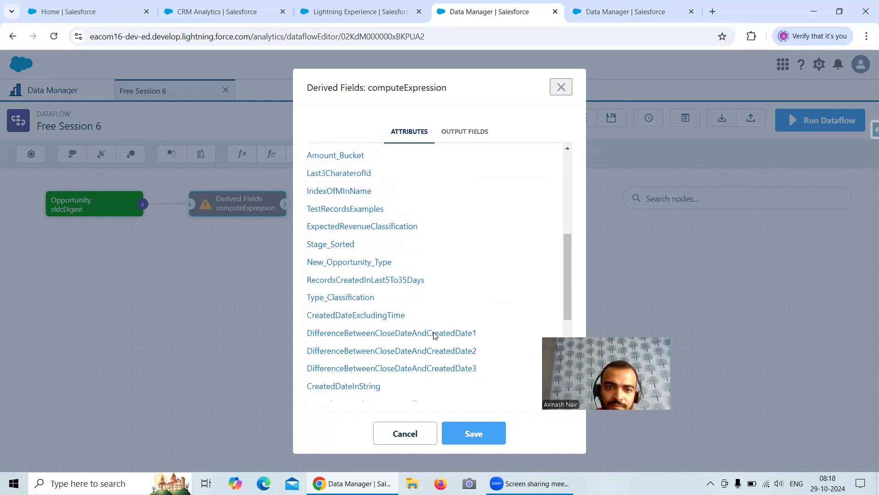
click(347, 167)
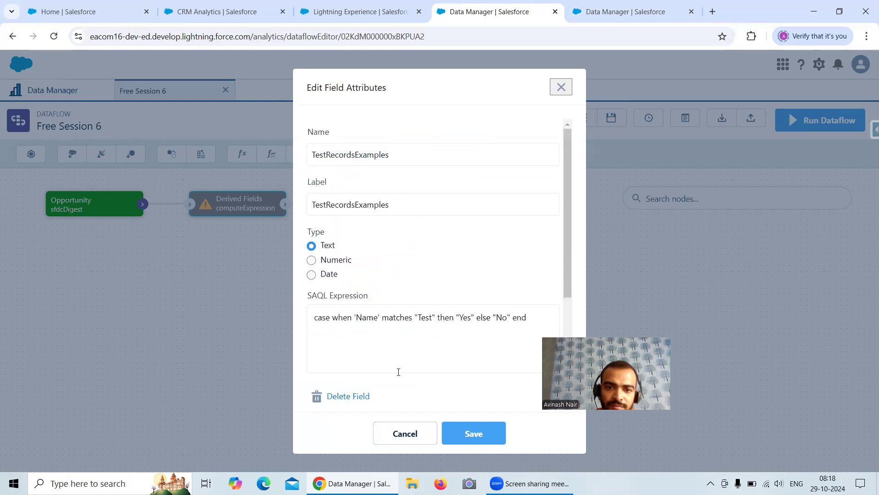
click(404, 434)
- Open the RecordsCreatedInLast5To35Days computed field to read its SAQL expression
scroll(393, 298, down, 3)
scroll(392, 298, down, 3)
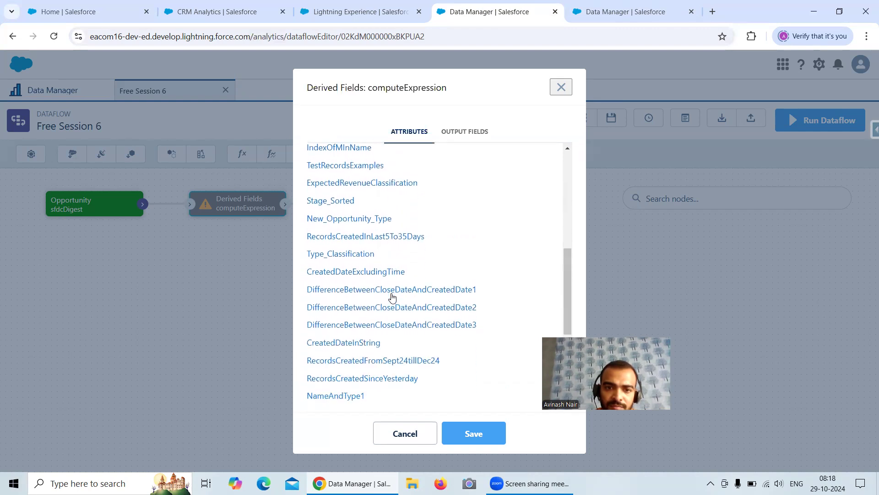
scroll(392, 297, down, 2)
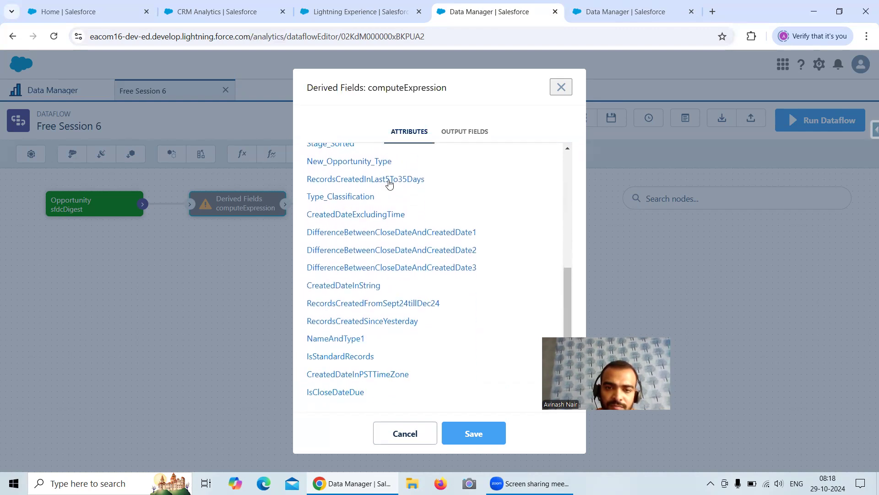
click(390, 179)
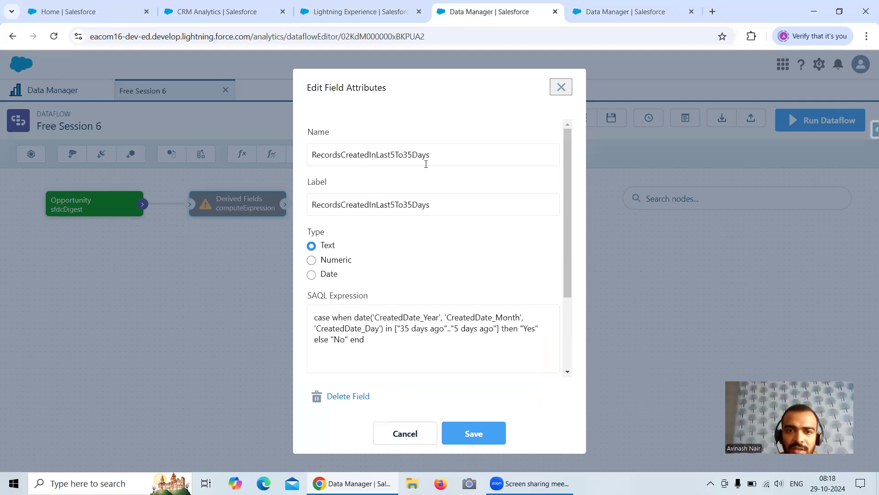
- Compare the dataflow field's SAQL expression with the recipe preview and examine the Created Date column
click(609, 11)
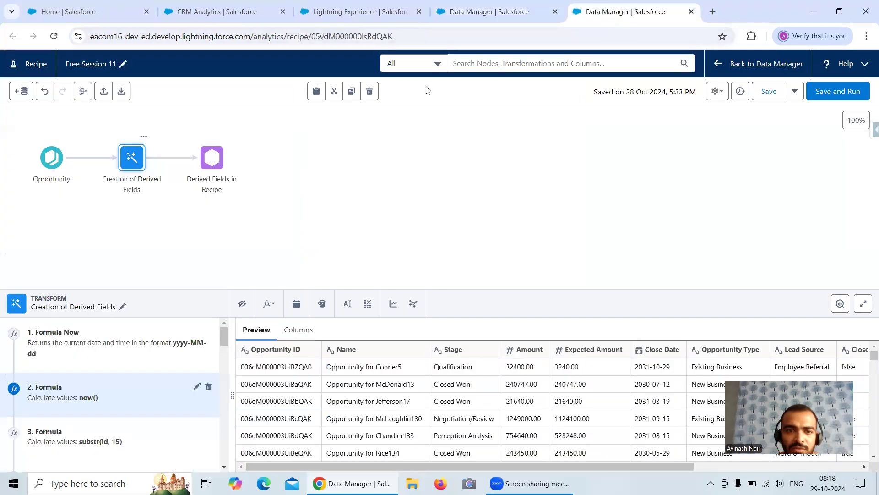
click(493, 20)
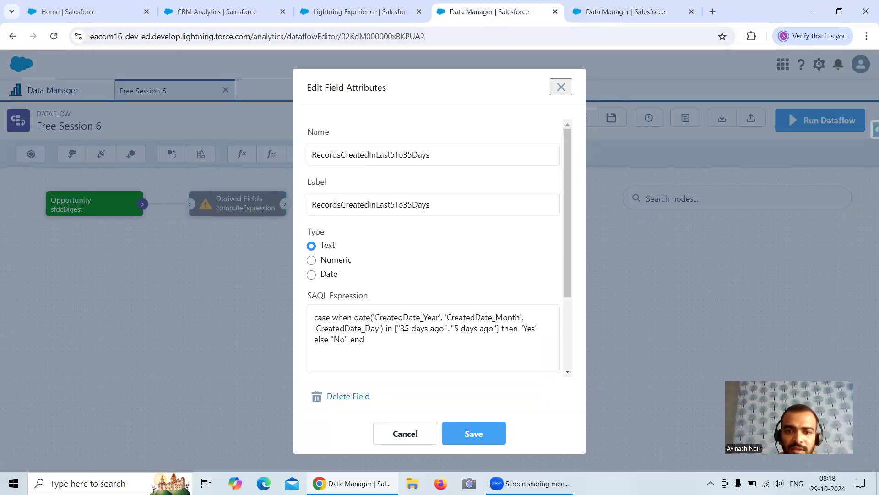
key(ctrl+Tab)
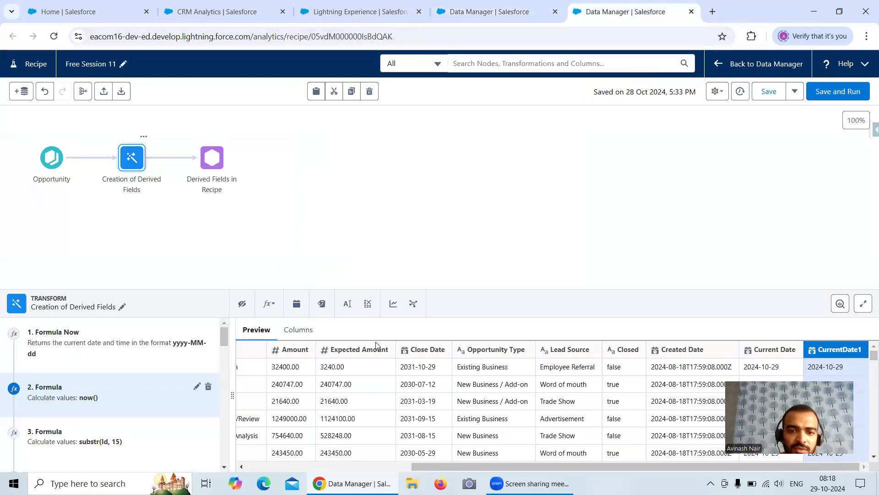
drag(620, 464, 445, 470)
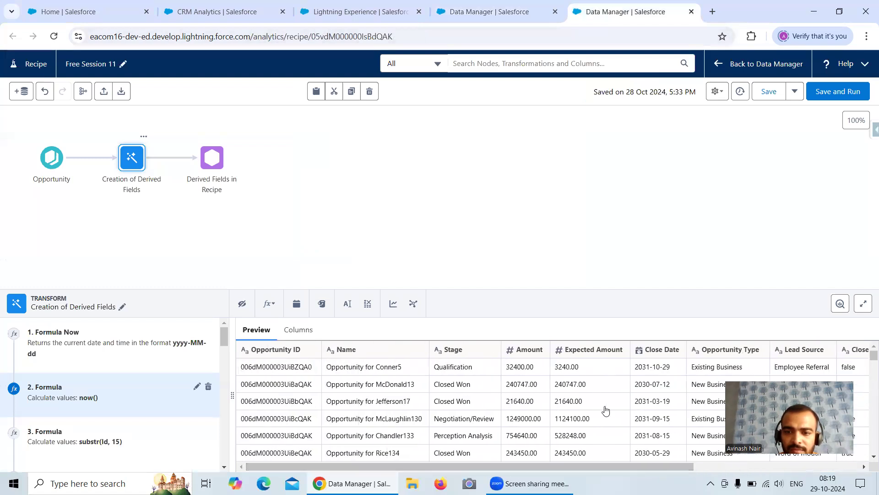
drag(552, 465, 646, 470)
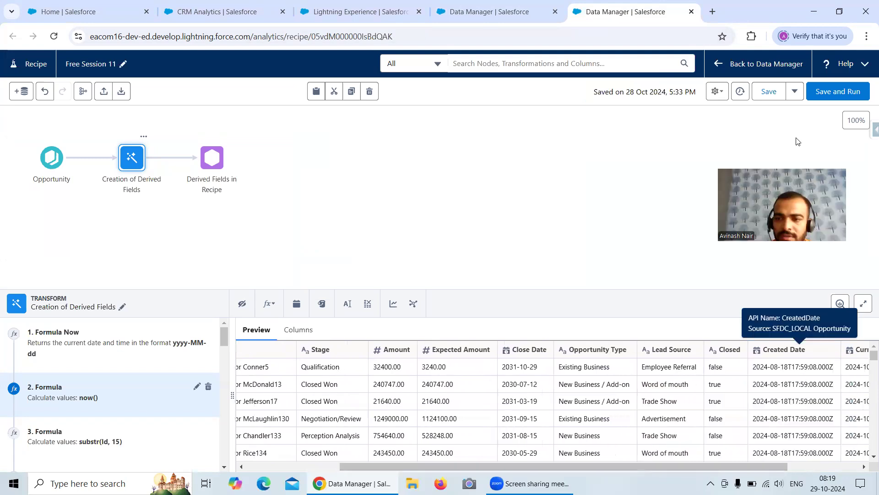
- Reopen the Creation of Derived Fields node at its last transformation and select the Created Date column
click(666, 270)
click(131, 157)
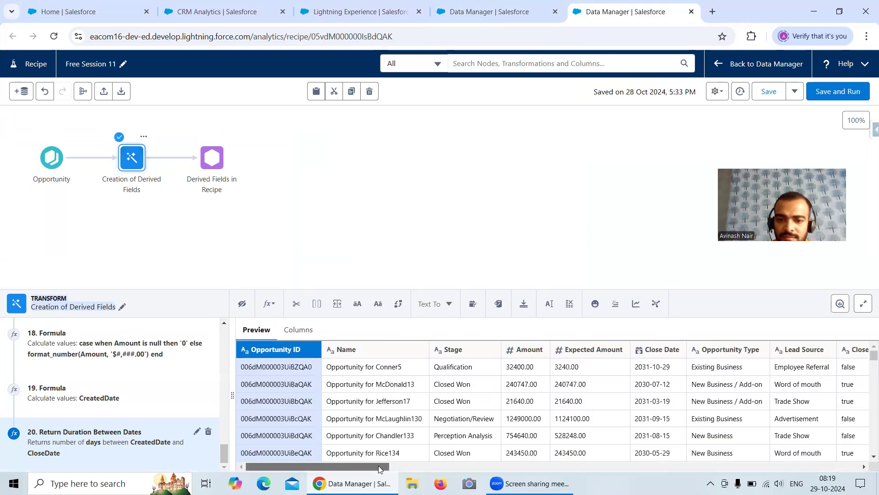
drag(380, 466, 426, 466)
click(700, 350)
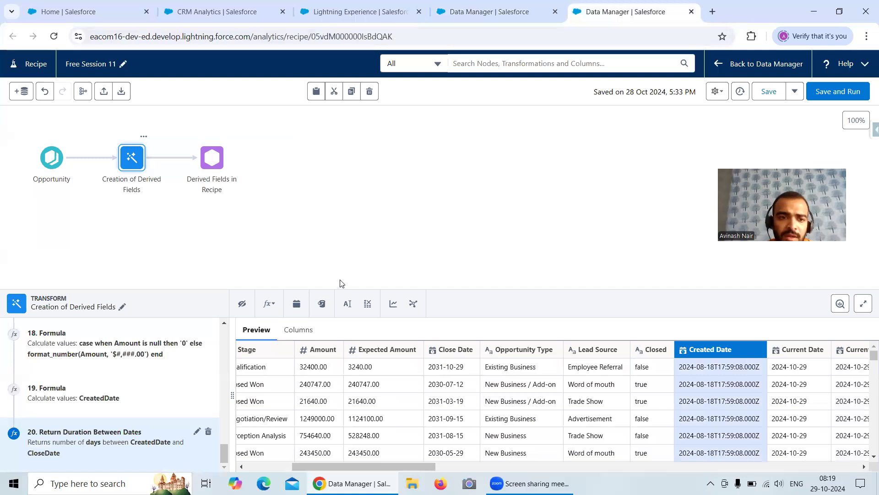
- Recheck the 35-to-5-days-ago condition in the dataflow field's SAQL expression and return to the recipe
click(475, 14)
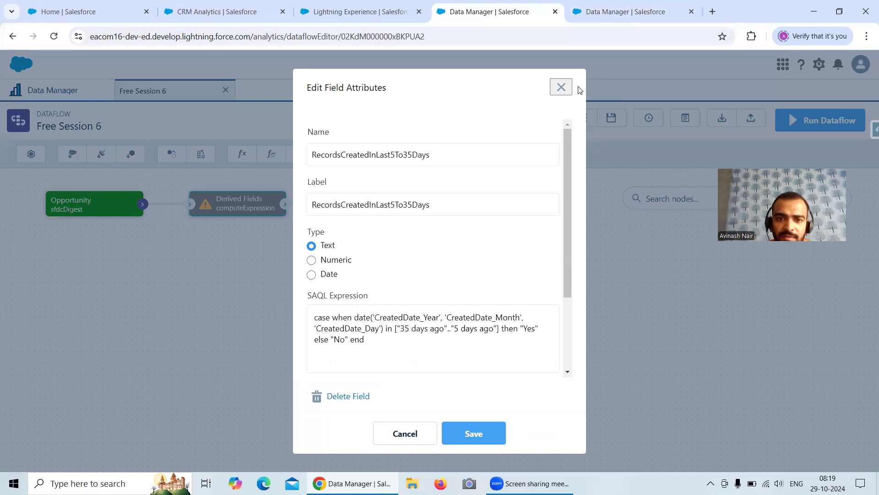
click(596, 22)
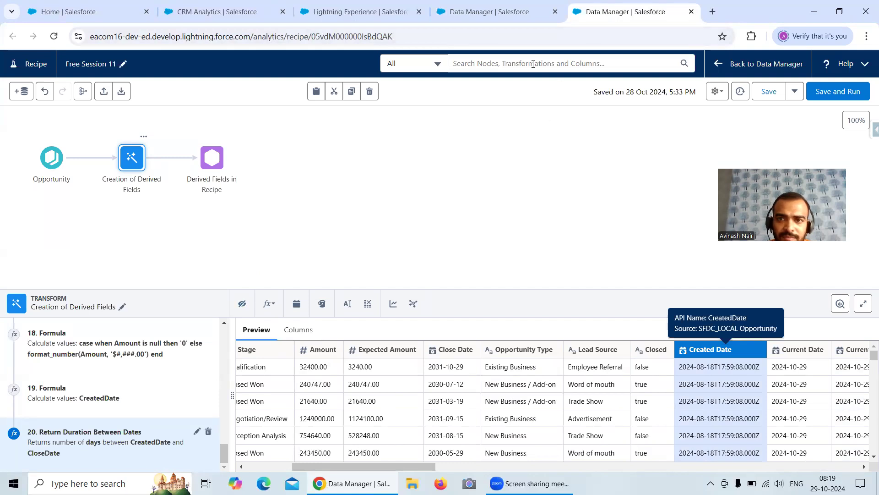
click(507, 22)
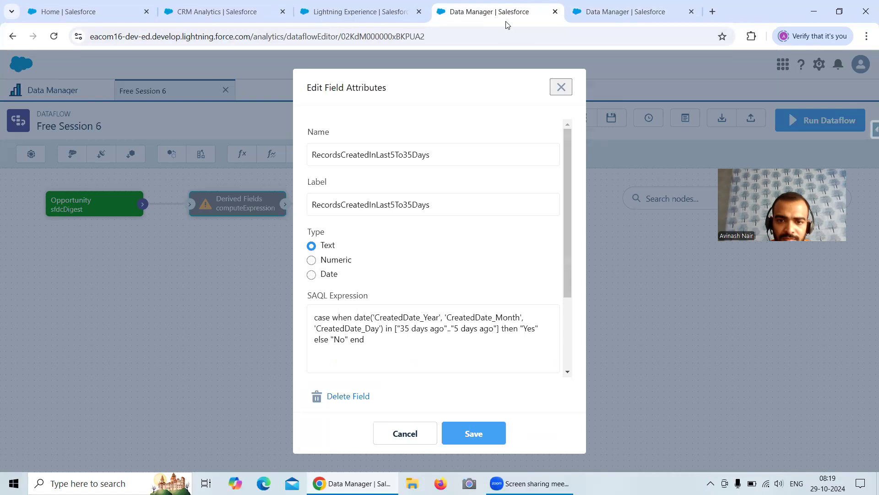
click(582, 16)
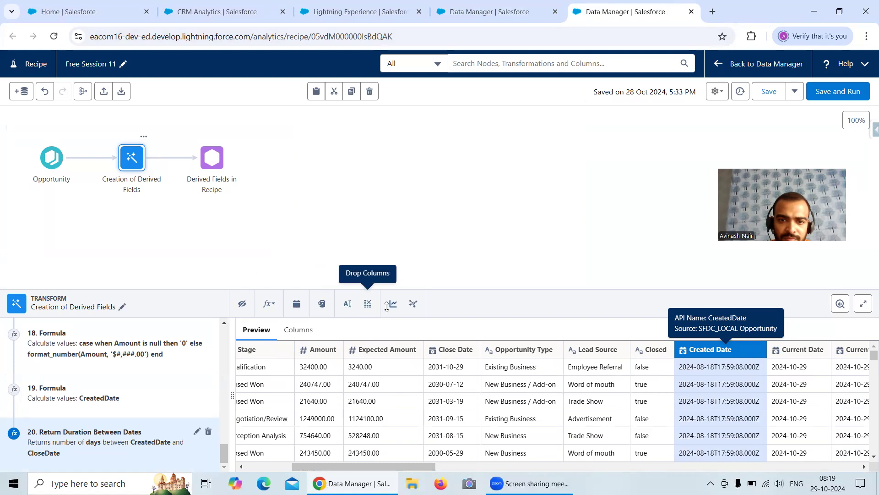
- Start a Bucket transformation on the Created Date column and review its settings
click(323, 306)
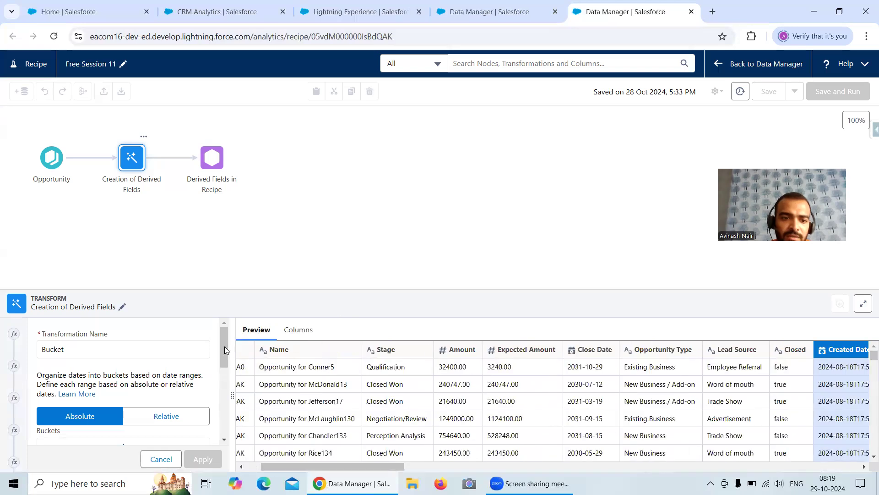
drag(224, 346, 225, 403)
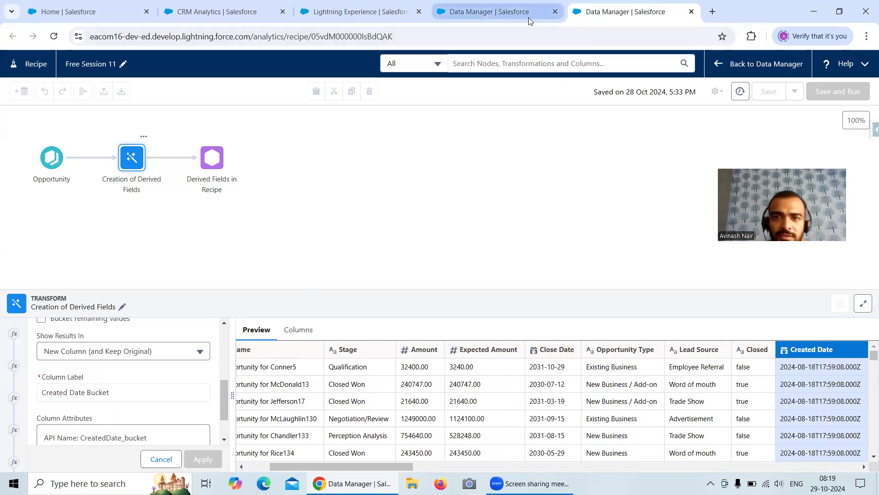
drag(225, 401, 223, 329)
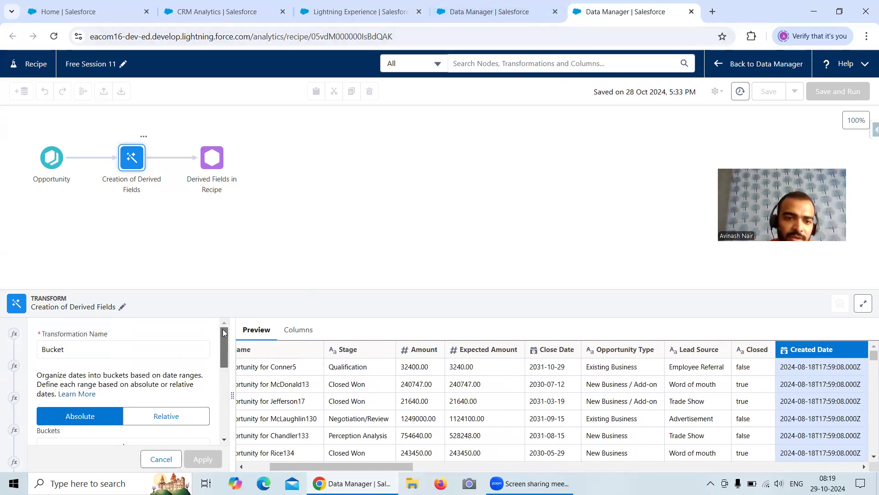
click(179, 414)
scroll(178, 413, down, 1)
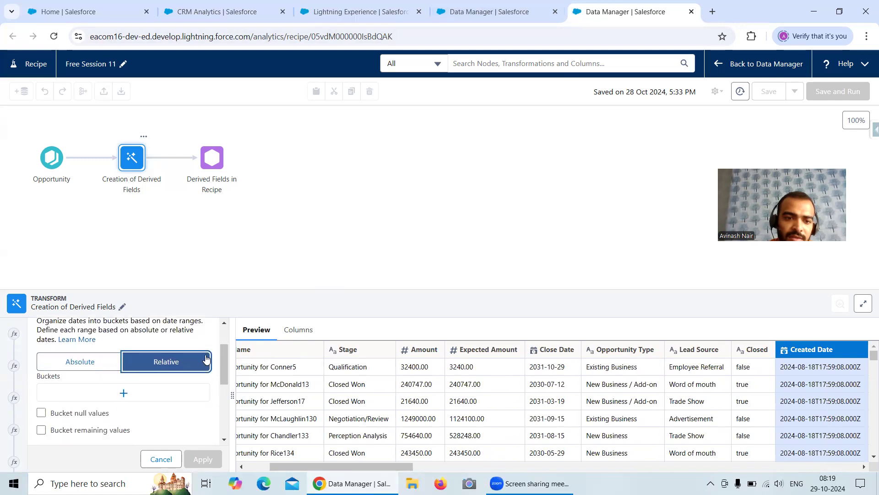
click(87, 359)
click(124, 390)
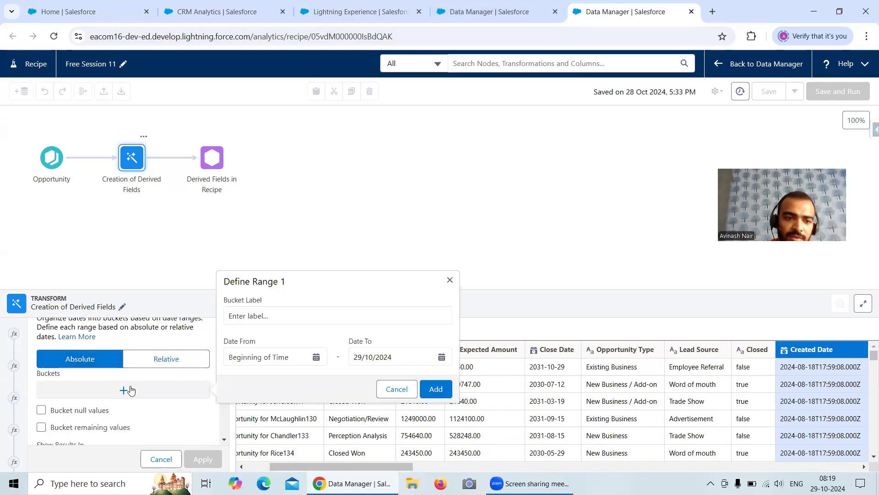
click(516, 19)
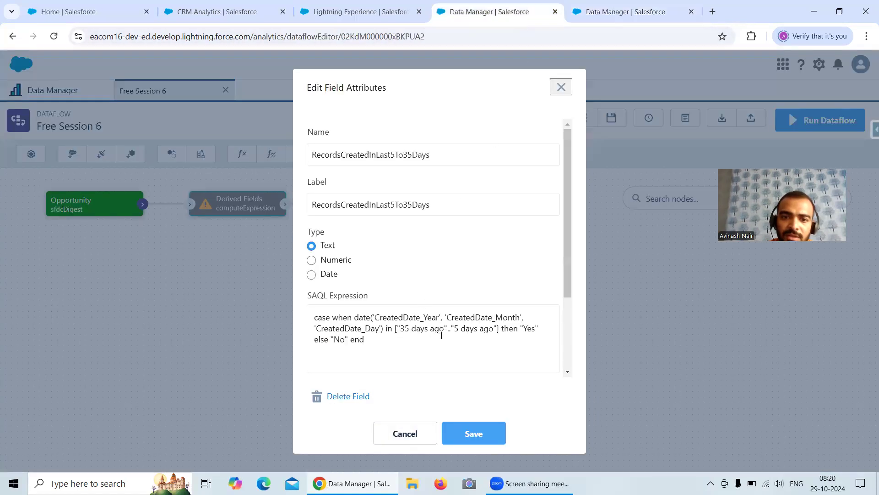
click(622, 16)
- Switch the bucketing to Relative, add a bucket, and set both ends of its range to Day
click(190, 359)
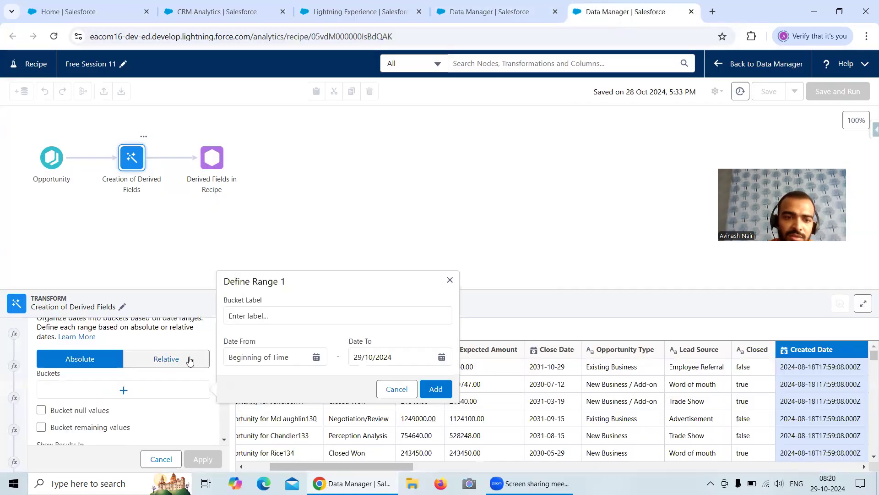
click(124, 389)
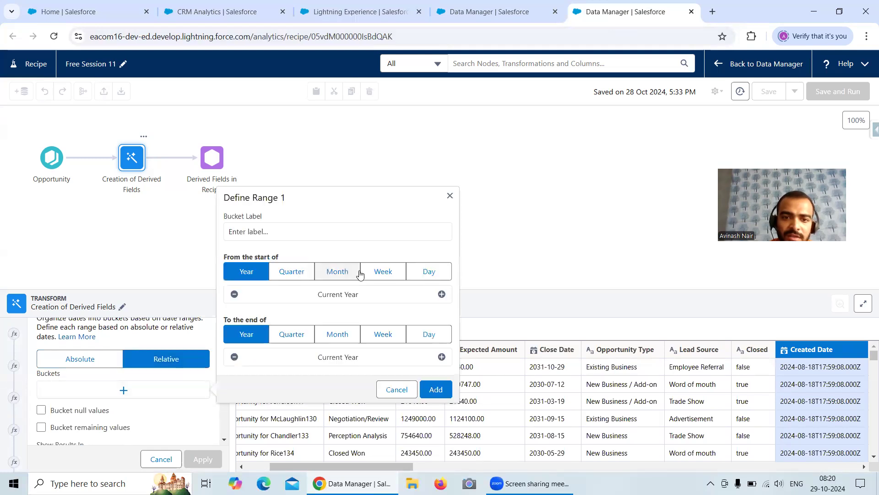
click(428, 272)
click(429, 334)
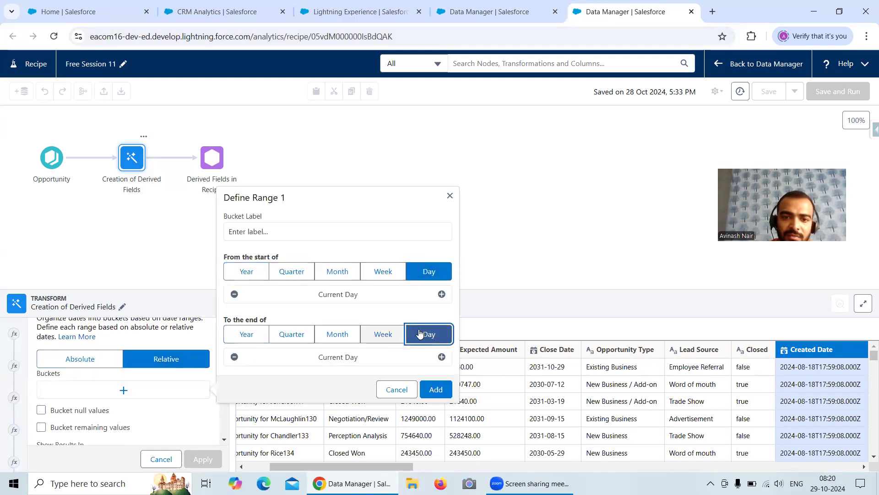
- Set the start of the bucket's relative range to 5 days ago
click(442, 294)
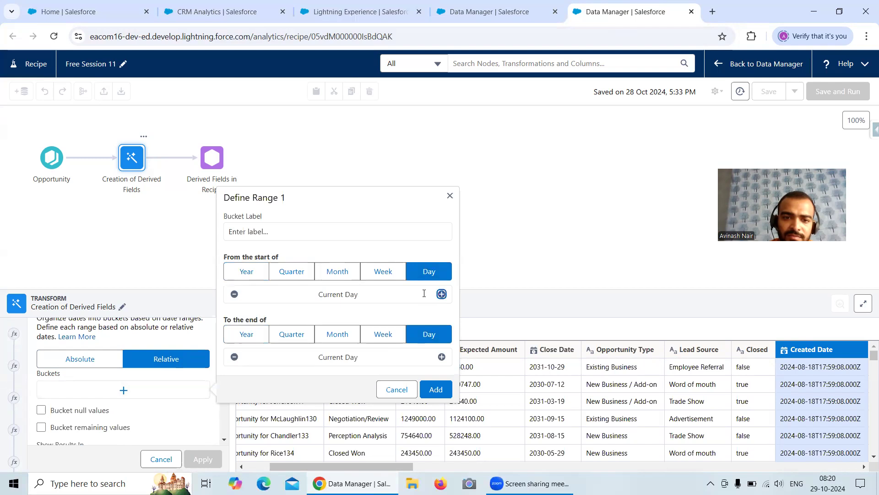
click(233, 294)
click(234, 295)
click(234, 294)
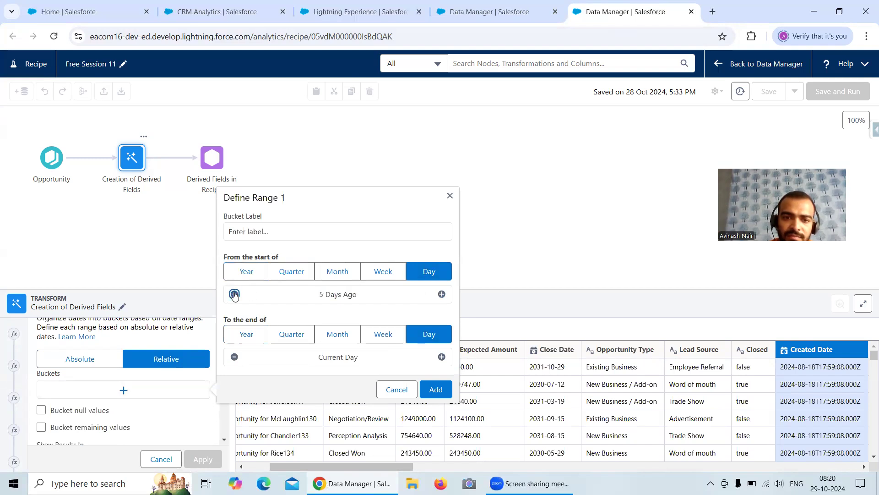
- Set the end of the bucket's relative range to 35 days ago
click(234, 357)
click(234, 357)
click(234, 357)
click(234, 357)
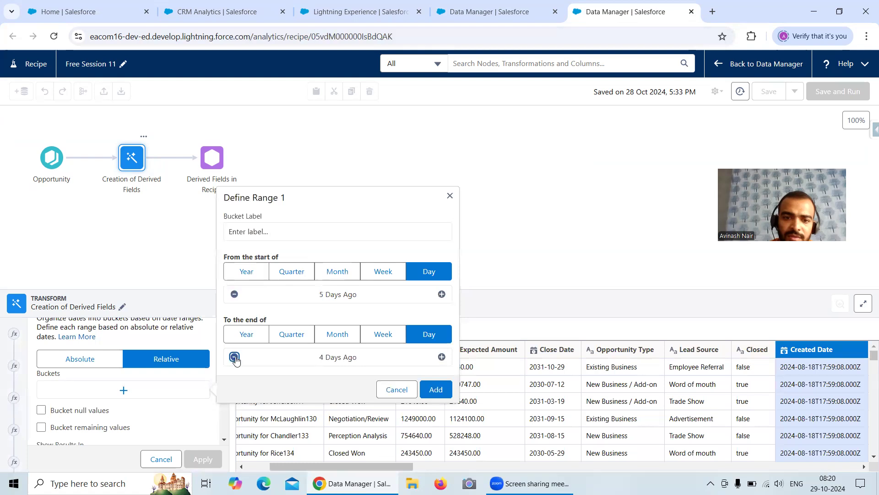
click(235, 357)
click(235, 357)
click(235, 357)
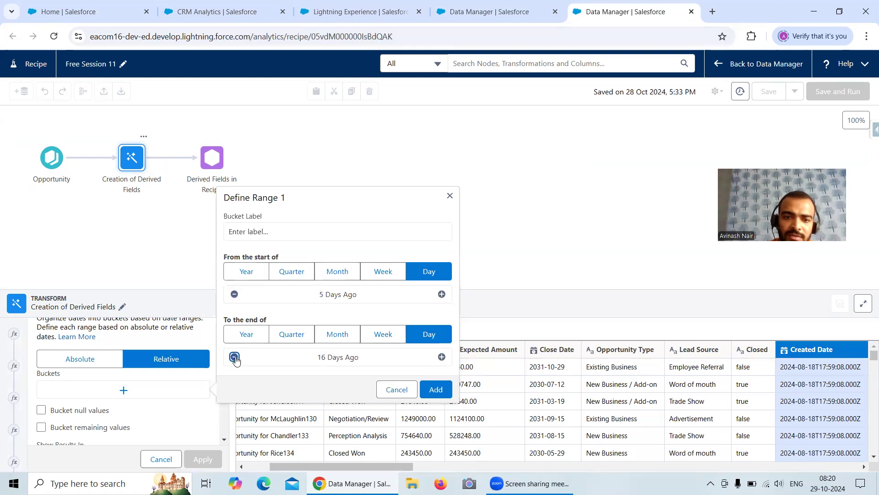
click(234, 357)
click(234, 357)
click(235, 357)
click(234, 358)
click(235, 357)
click(234, 357)
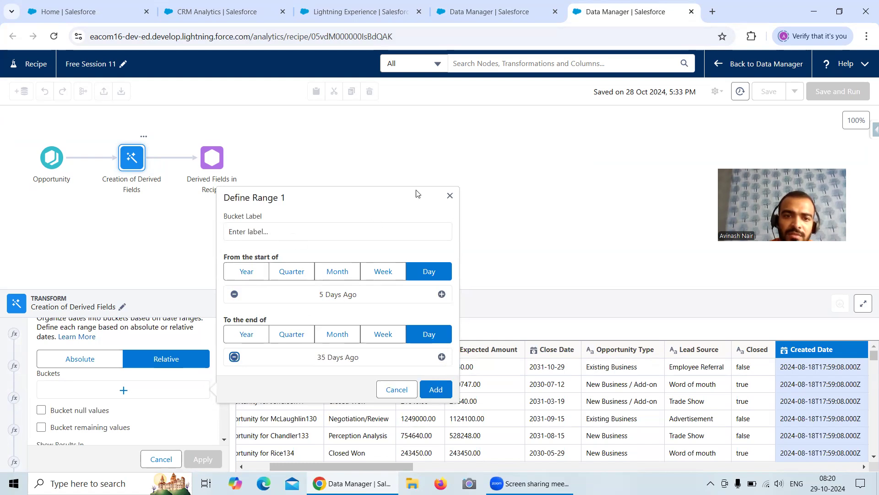
- Check the dataflow's RecordsCreatedInLast5To35Days expression, label the recipe's new date bucket 35Daysto5daysAgo, and try to add it
click(525, 22)
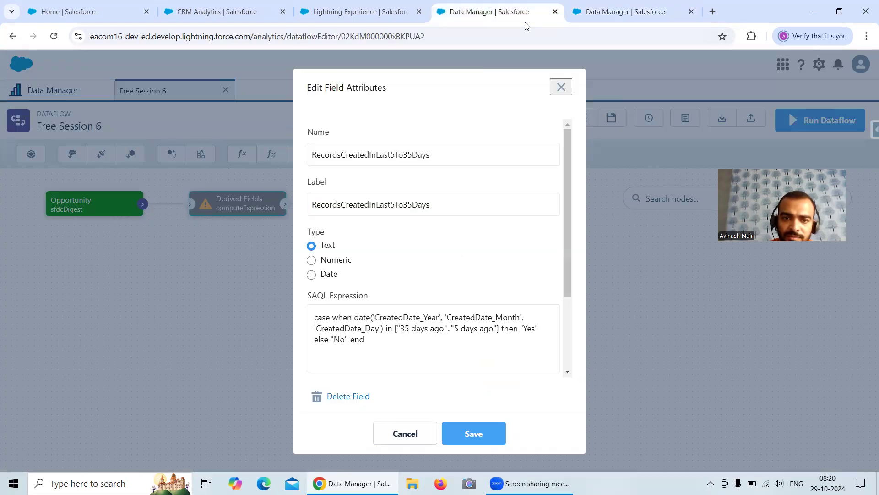
click(612, 17)
click(281, 231)
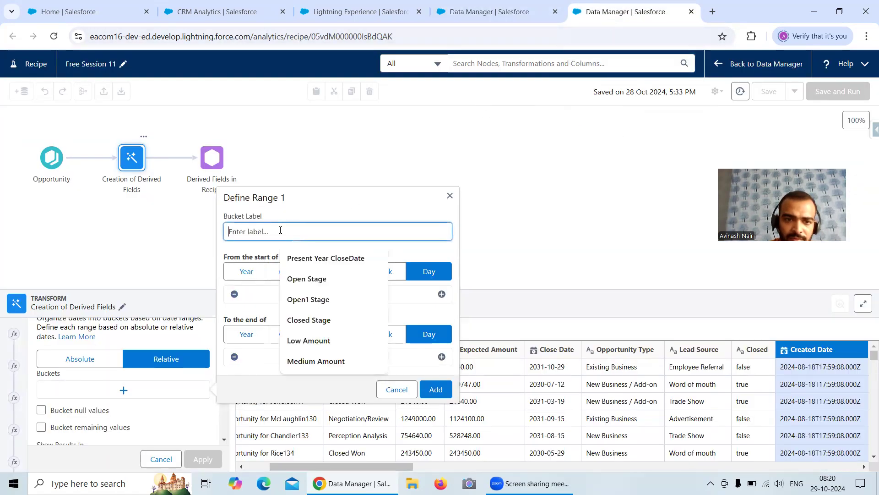
text(35Dayst)
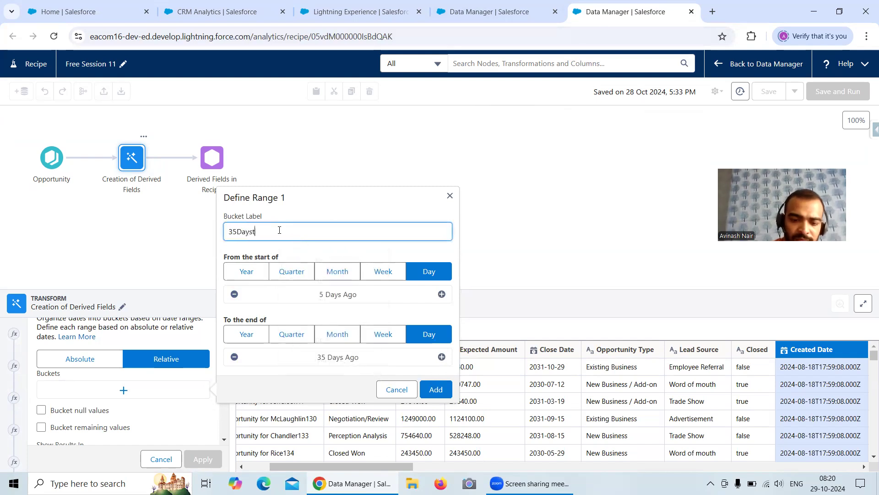
text(o%daysAgo)
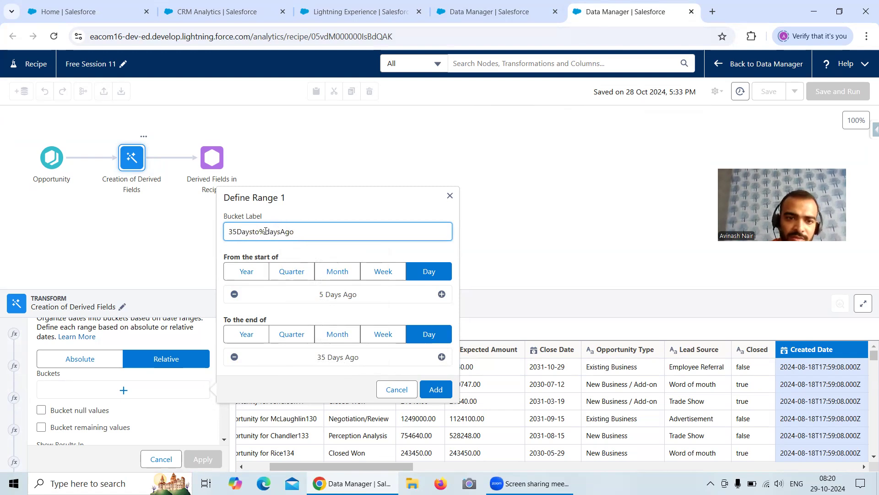
key(BackSpace)
text(5)
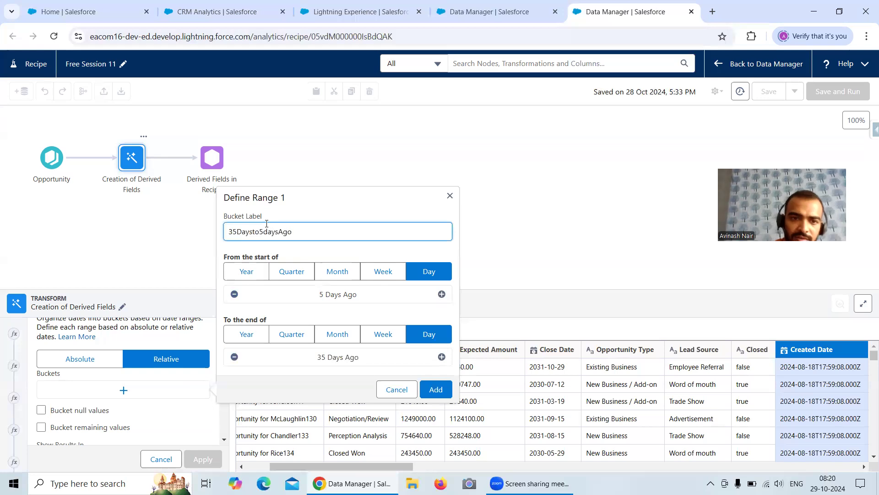
click(436, 390)
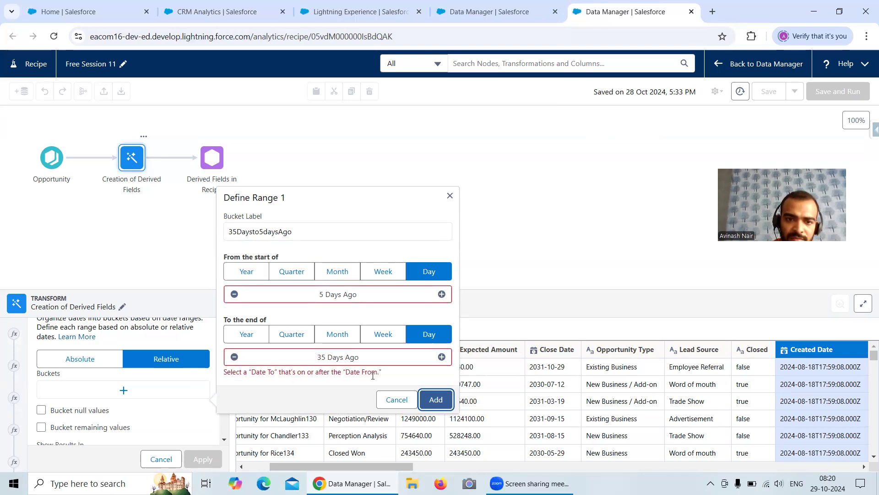
- Set the start of the bucket's relative range to 35 days ago
click(234, 294)
click(234, 295)
click(234, 295)
click(234, 294)
click(234, 295)
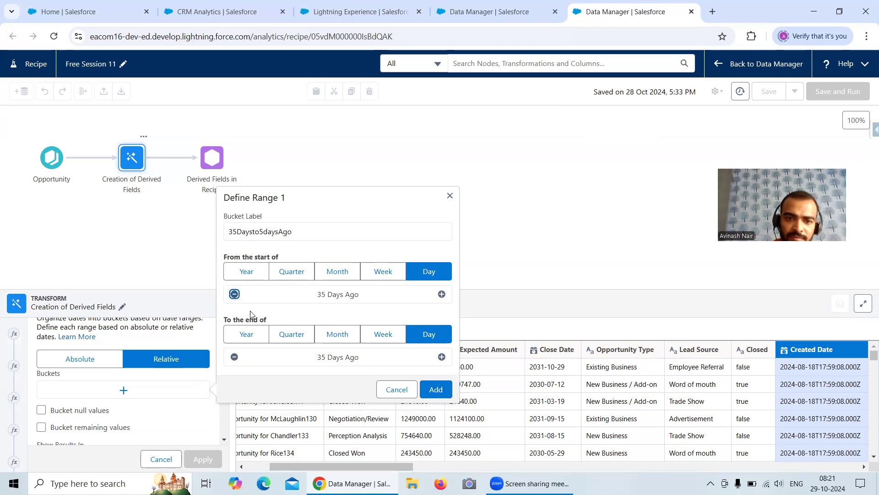
- Set the end of the bucket's relative range to 5 days ago and add the bucket
click(441, 357)
click(441, 357)
click(442, 357)
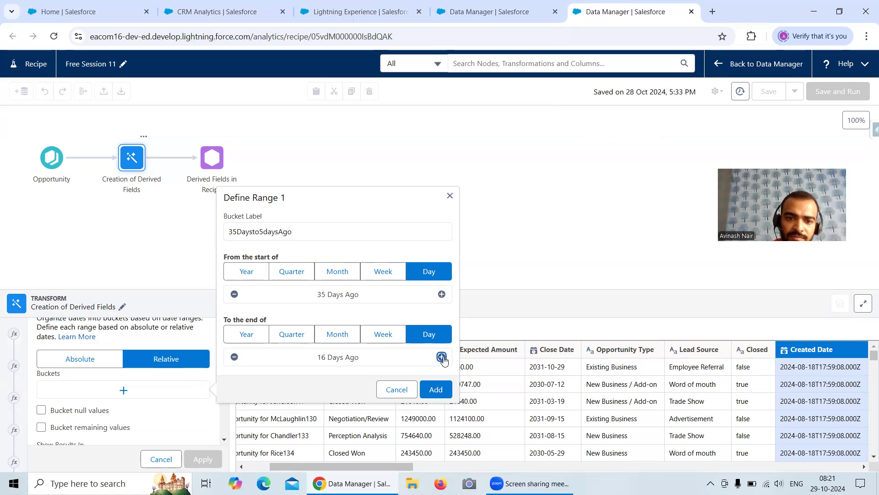
click(441, 357)
click(442, 358)
click(442, 357)
click(435, 390)
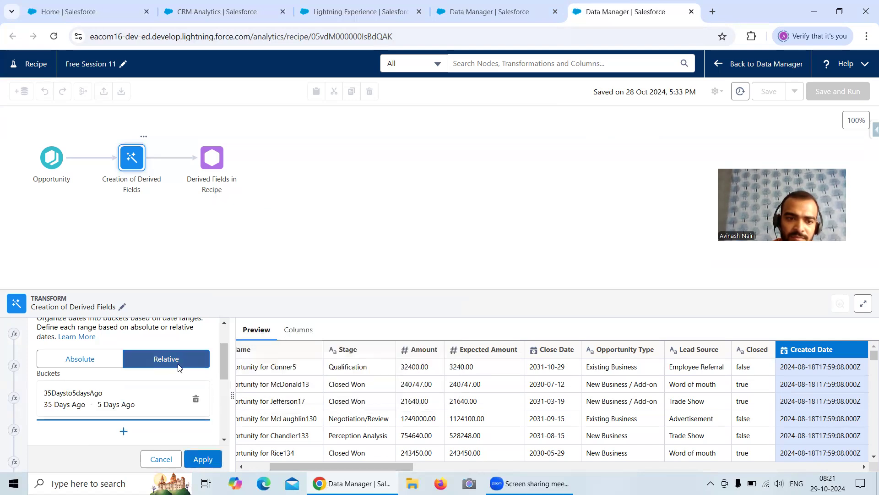
- Enable bucketing of remaining values and apply the Bucket transformation
scroll(201, 393, down, 2)
scroll(205, 402, up, 1)
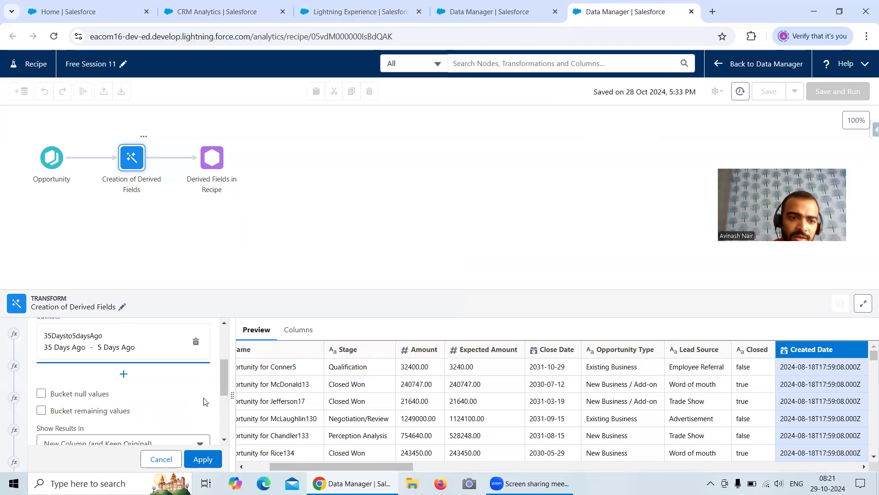
scroll(204, 401, up, 1)
scroll(206, 397, down, 1)
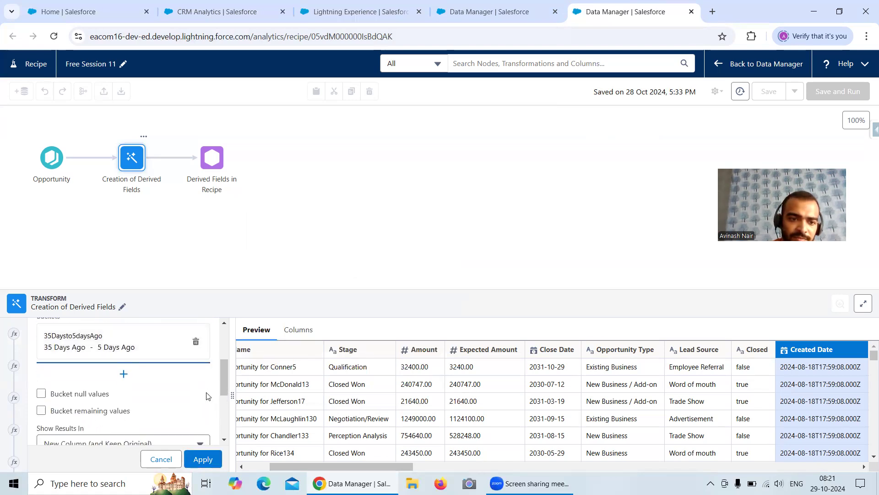
scroll(221, 374, down, 1)
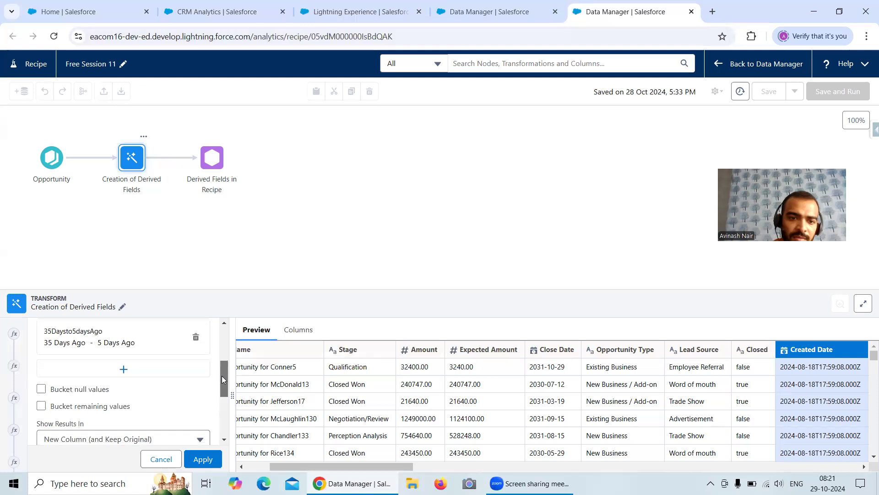
click(41, 397)
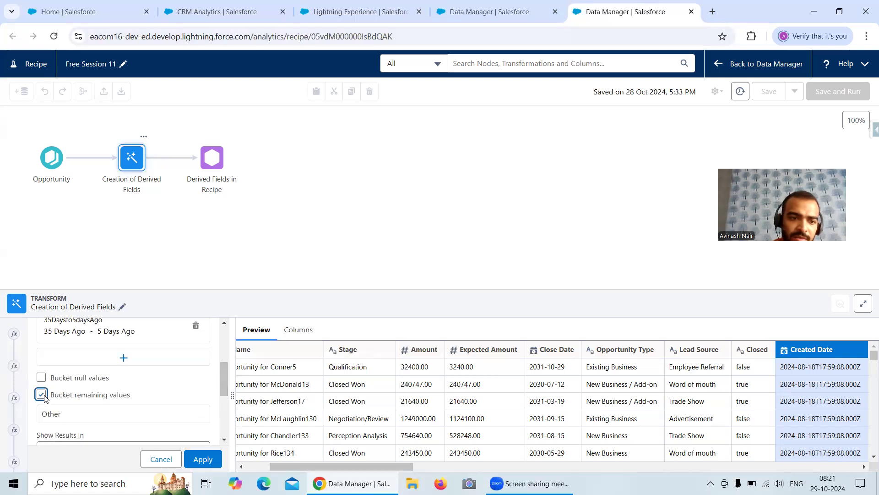
scroll(158, 380, down, 5)
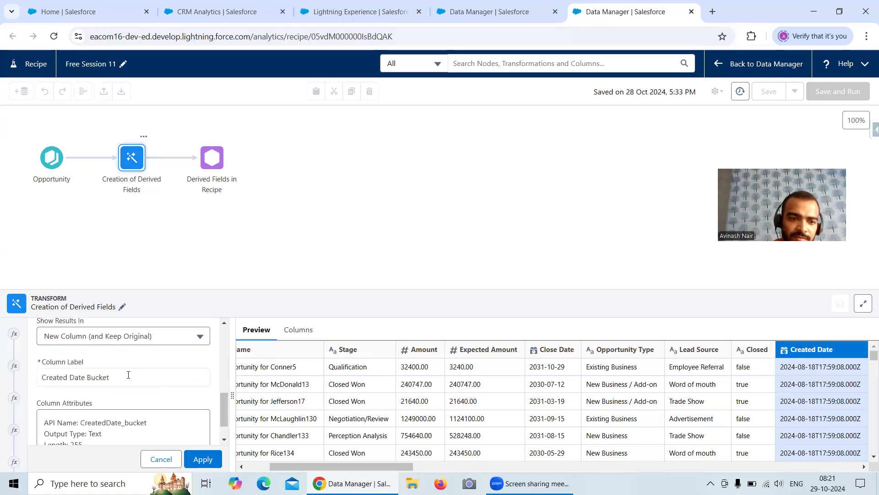
scroll(134, 379, up, 1)
scroll(137, 382, down, 1)
scroll(141, 384, up, 1)
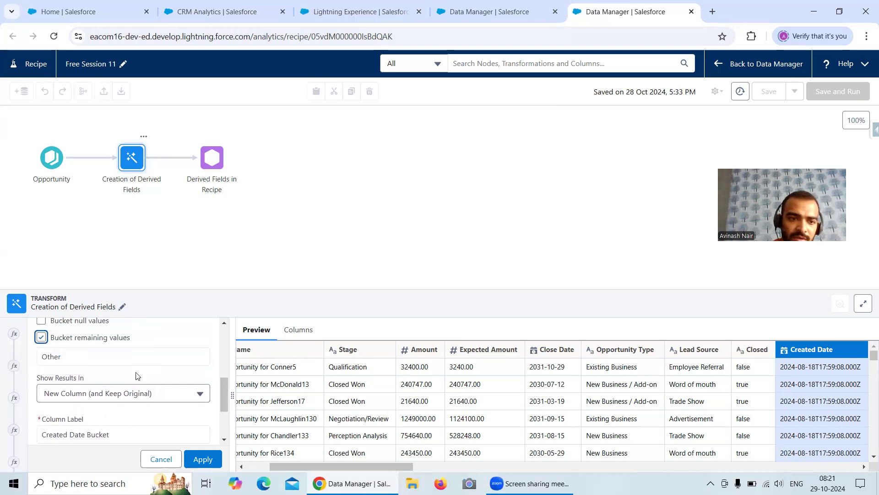
click(203, 460)
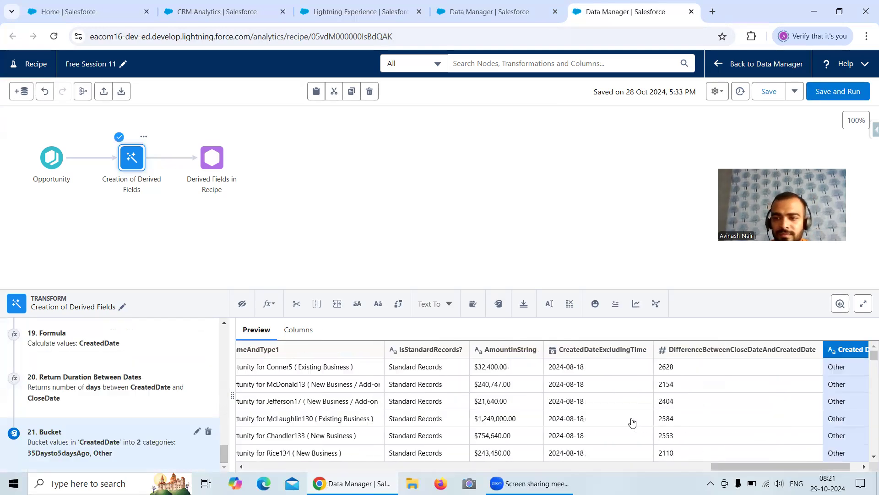
- Check the bucketed values in the preview, reopen the Bucket transformation, and relabel the 35-to-5-days-ago bucket as Yes
scroll(828, 403, right, 1)
scroll(831, 401, down, 4)
drag(873, 358, 864, 462)
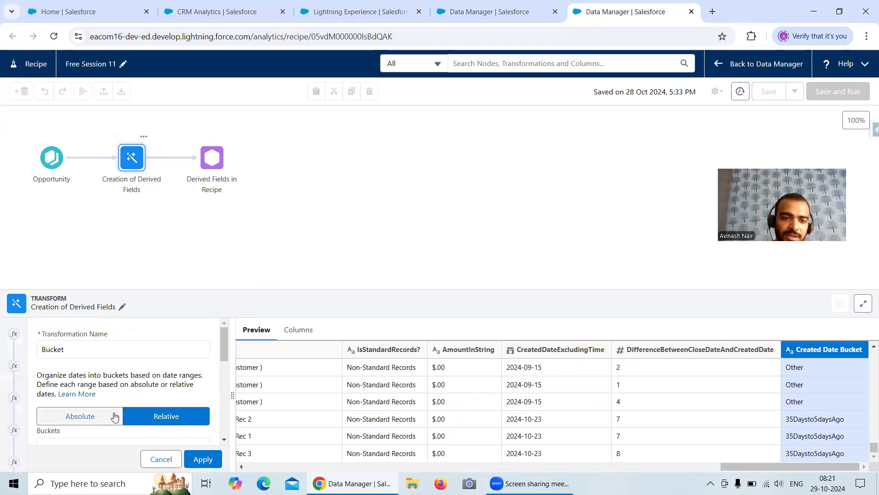
scroll(128, 403, down, 3)
scroll(133, 368, up, 1)
scroll(137, 372, down, 1)
click(115, 348)
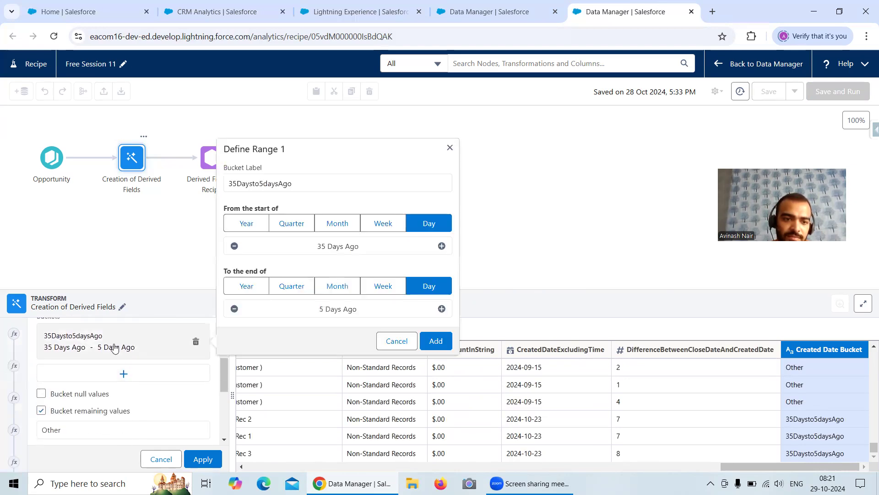
drag(298, 175, 210, 188)
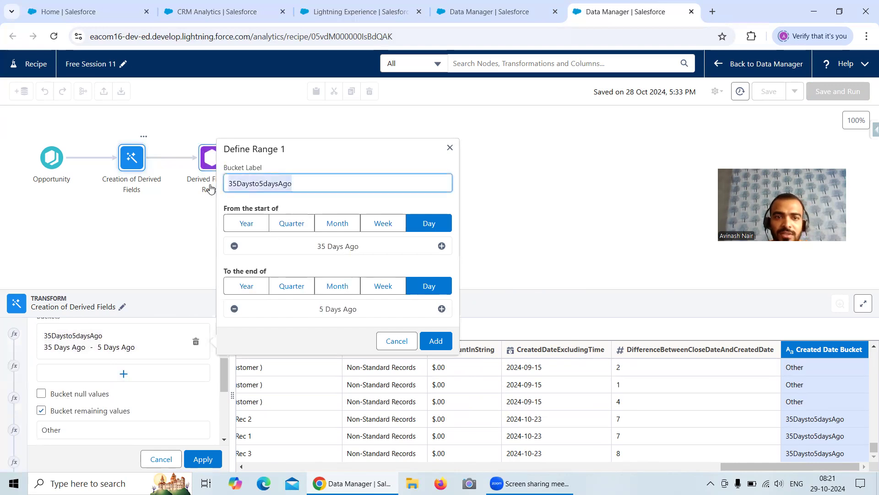
text(Y)
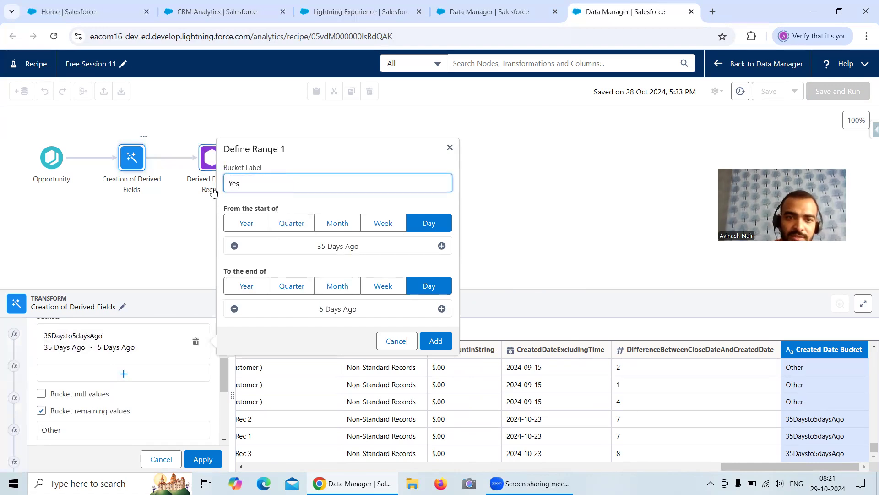
text(es)
click(438, 341)
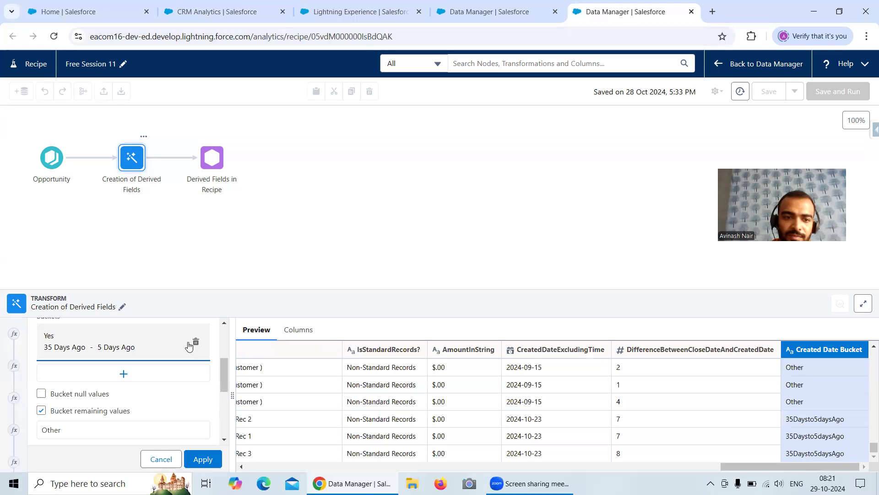
- Set the label for the remaining values to No
scroll(226, 380, down, 1)
drag(90, 375, 35, 378)
text(No)
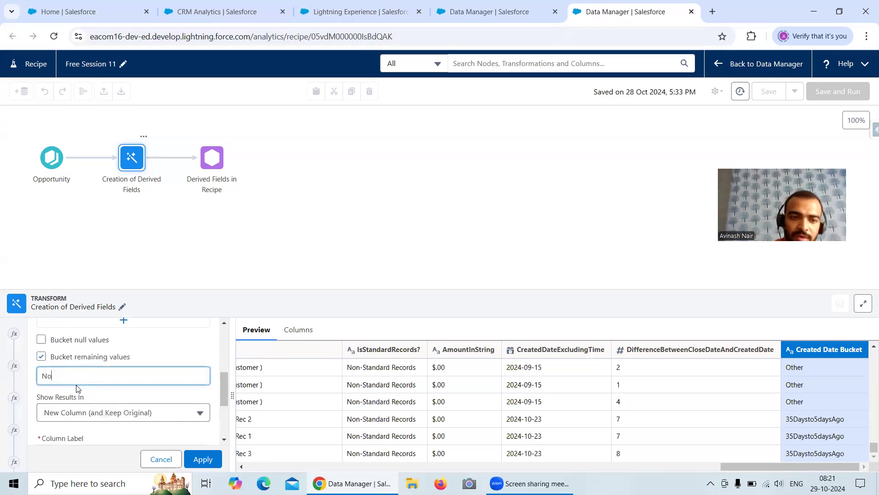
- Copy the name RecordsCreatedInLast5To35Days from the dataflow field into the bucket's column label and apply the transformation
click(480, 17)
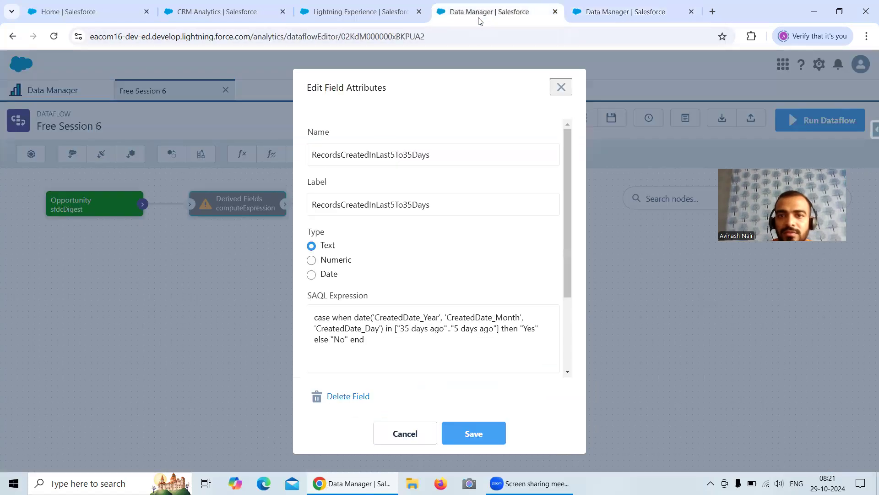
drag(432, 159, 308, 155)
key(ctrl+c)
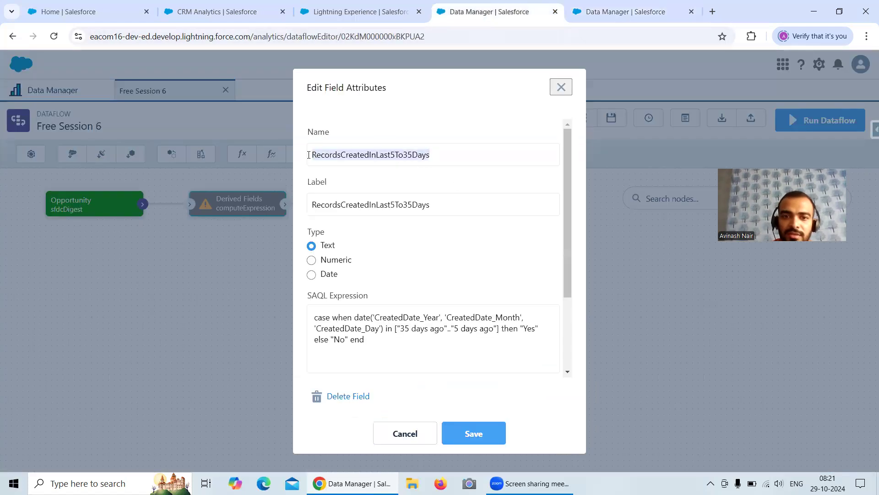
click(632, 12)
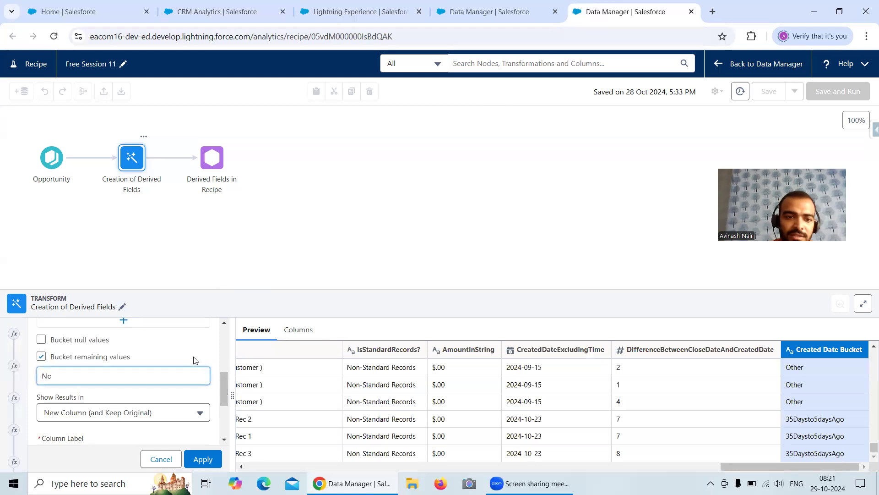
scroll(197, 366, down, 3)
scroll(174, 394, up, 2)
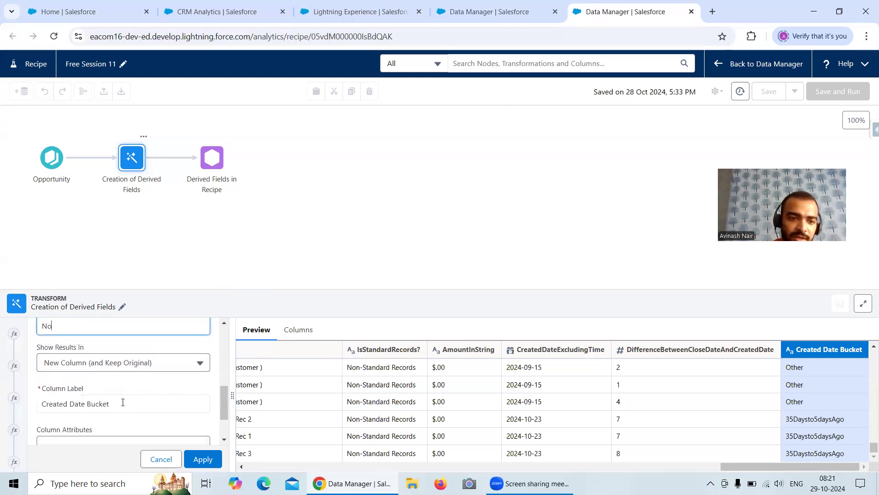
drag(122, 403, 18, 400)
key(ctrl+v)
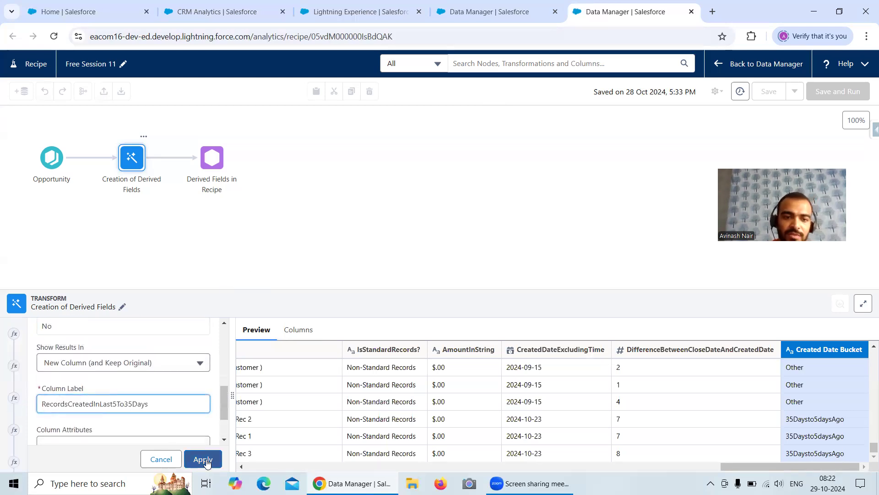
click(199, 459)
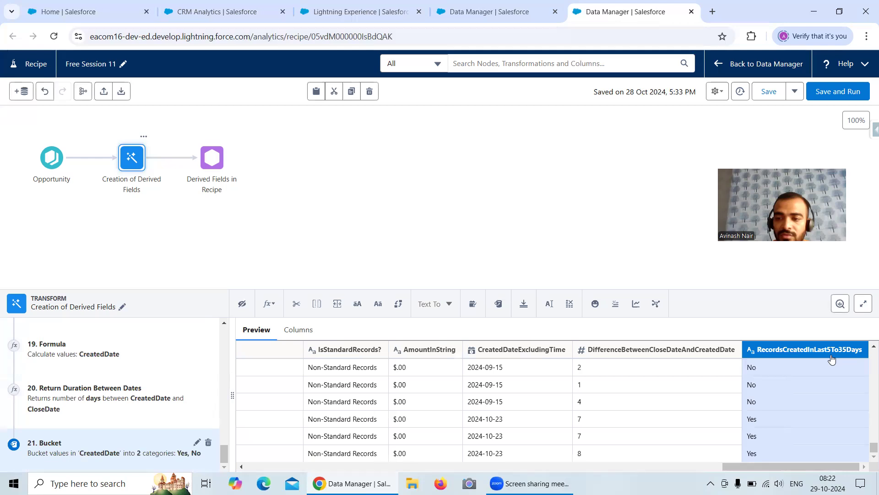
- Return to the dataflow's list of derived fields and check the CreatedDateExcludingTime expression, leaving it unedited
click(523, 17)
click(404, 433)
scroll(452, 319, down, 4)
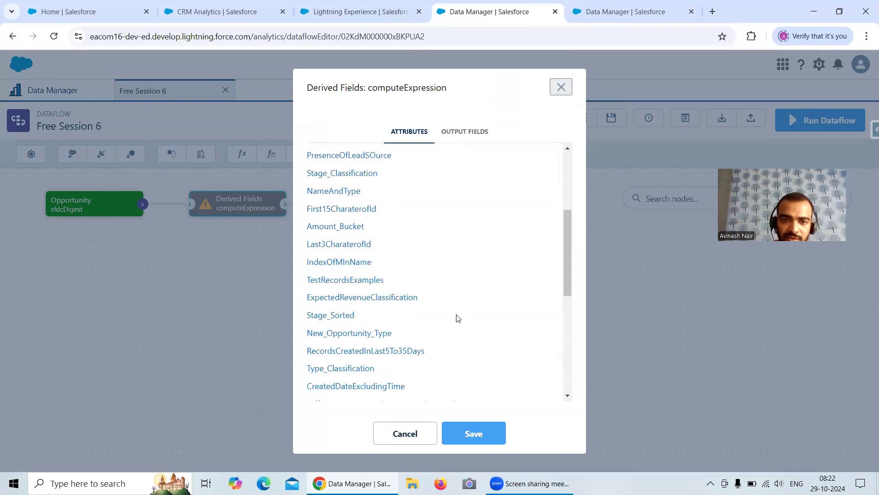
scroll(471, 316, down, 1)
scroll(471, 316, down, 1)
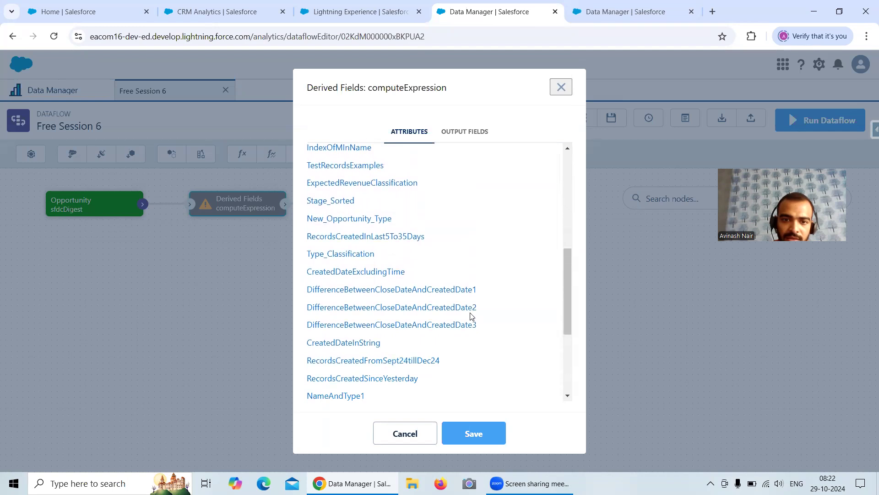
click(399, 271)
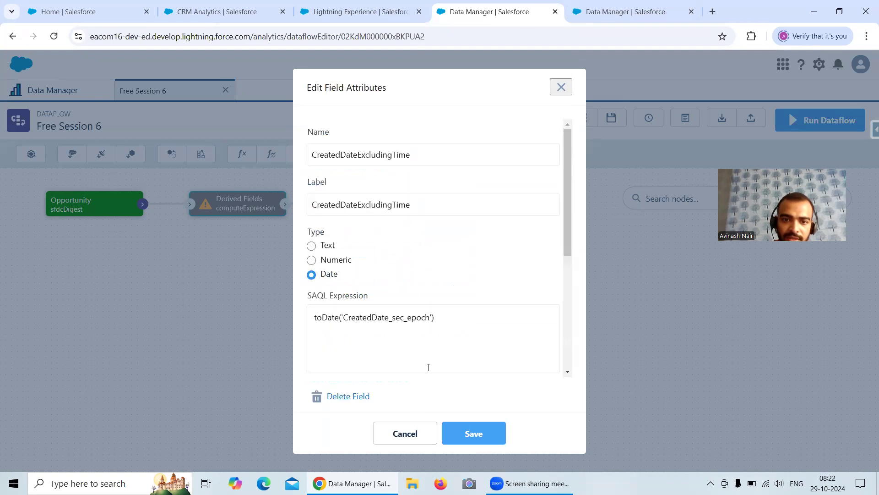
click(405, 433)
- Read the RecordsCreatedFromSept24tillDec24 field's attributes in the dataflow and return to the Free Session 11 recipe
scroll(448, 335, down, 5)
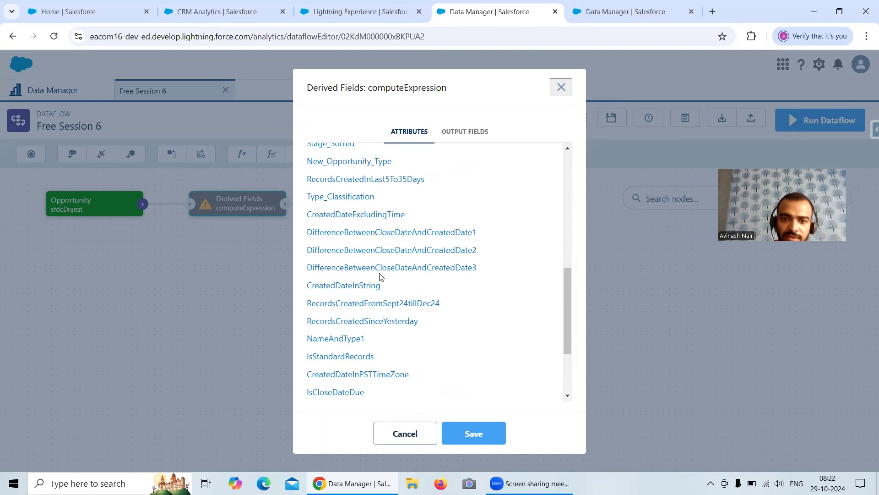
scroll(380, 276, down, 1)
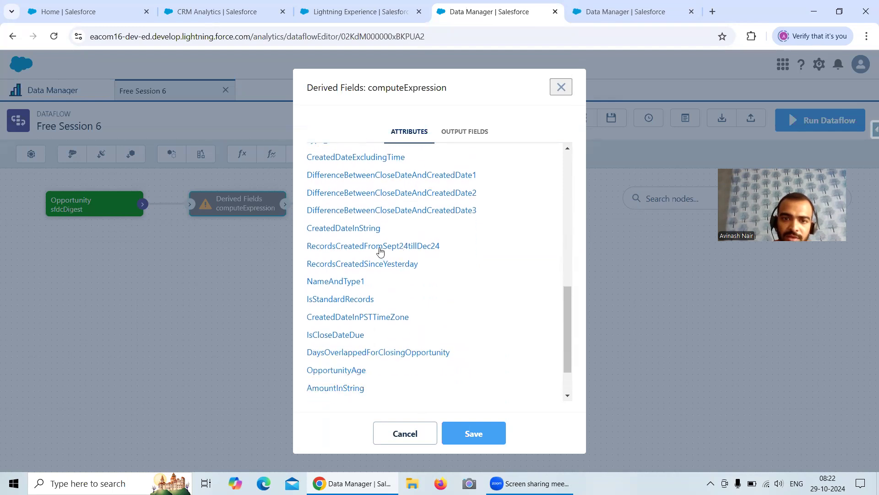
click(380, 247)
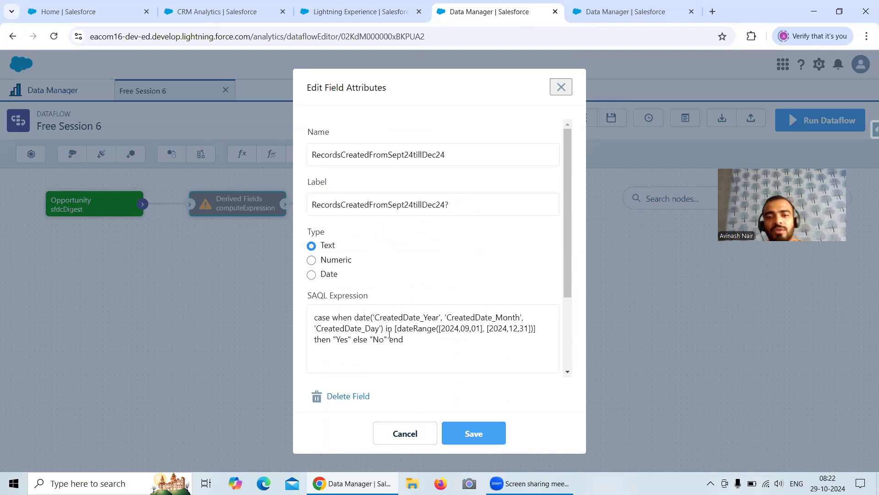
click(626, 11)
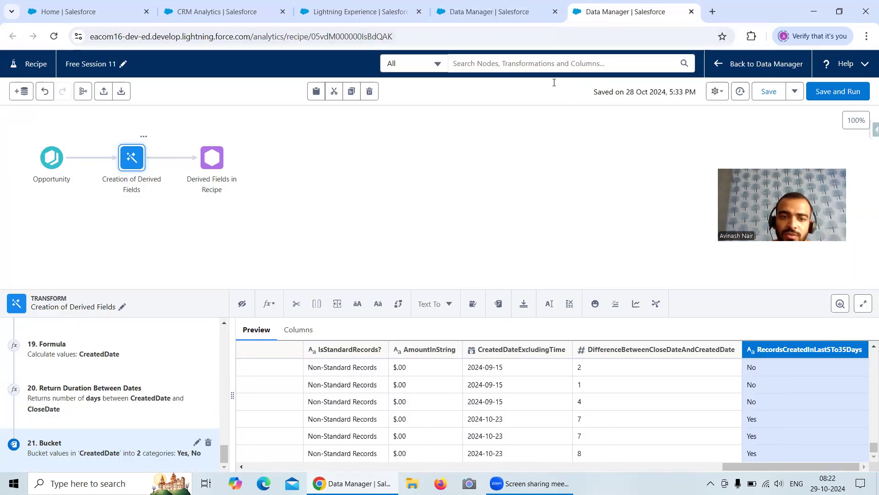
- Start a Bucket transformation on the Created Date column and check the date range in the dataflow's RecordsCreatedFromSept24tillDec24 expression
click(513, 20)
click(626, 11)
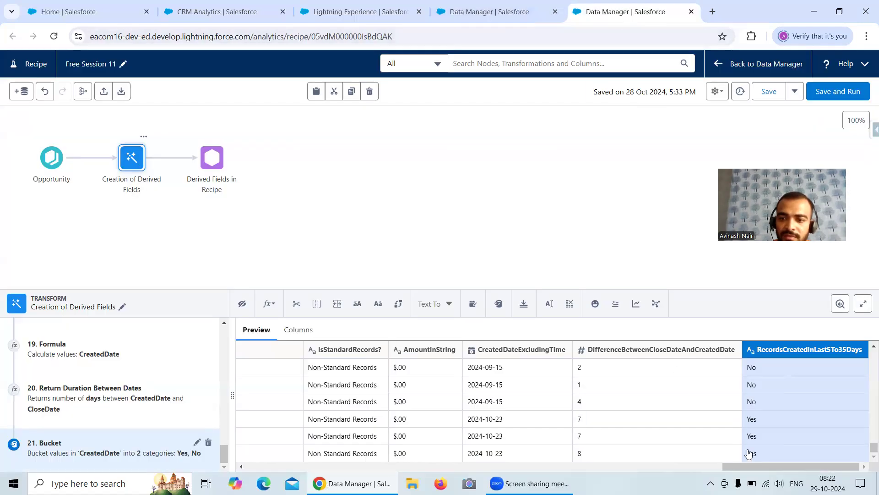
drag(762, 466, 392, 465)
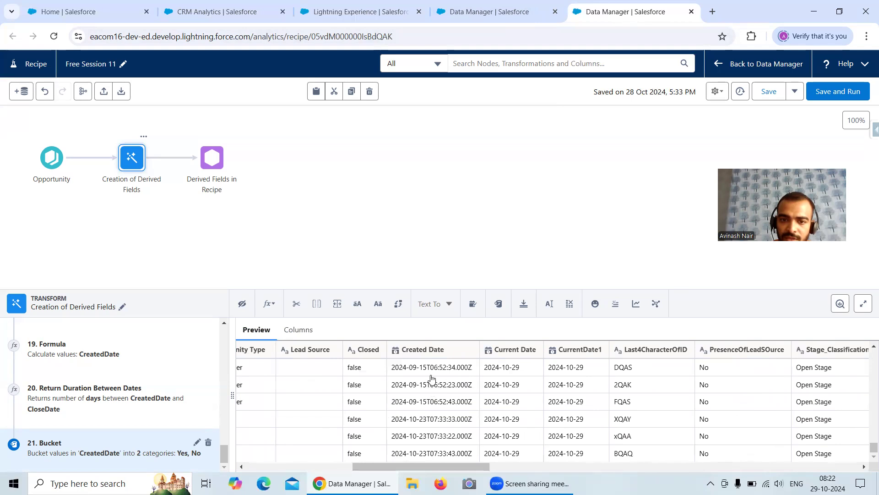
click(428, 351)
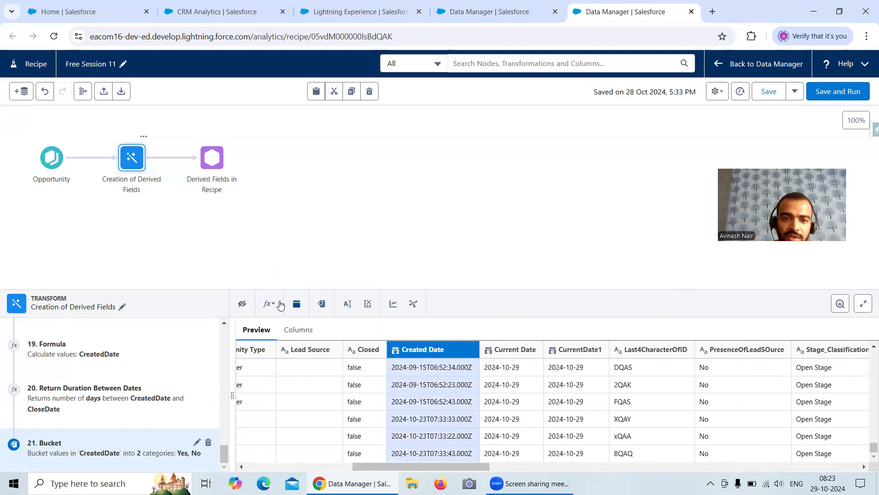
click(321, 303)
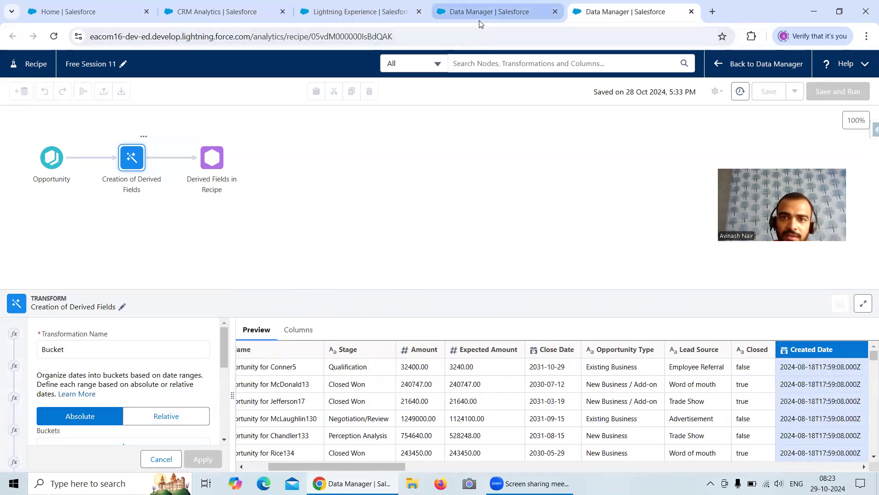
click(479, 21)
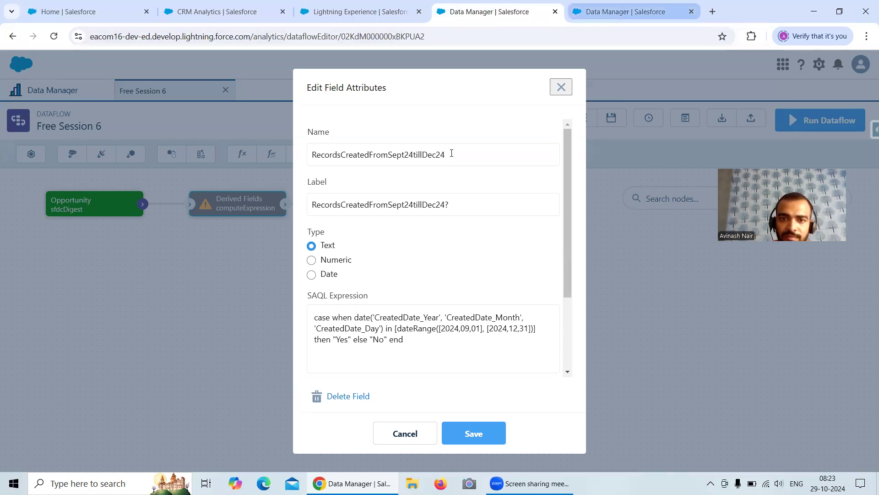
click(625, 12)
scroll(139, 388, down, 1)
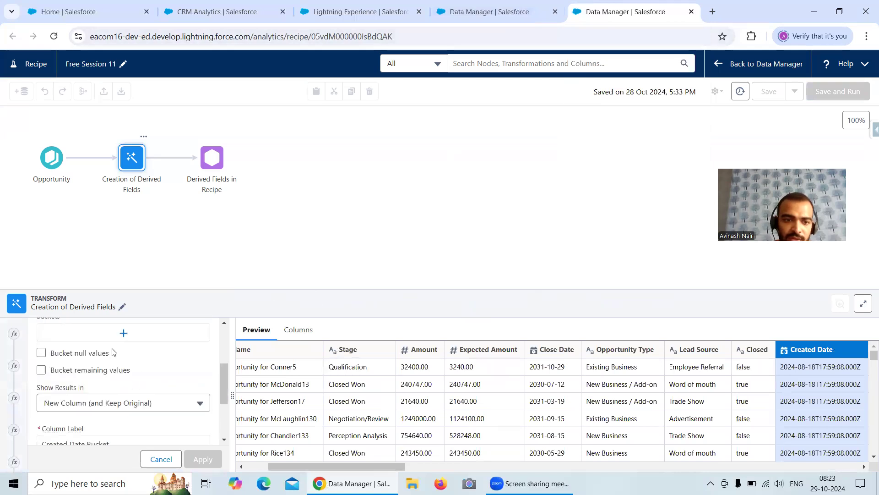
- Define a new absolute bucket range from 1/9/2024 to 31/12/2024
click(122, 333)
click(311, 306)
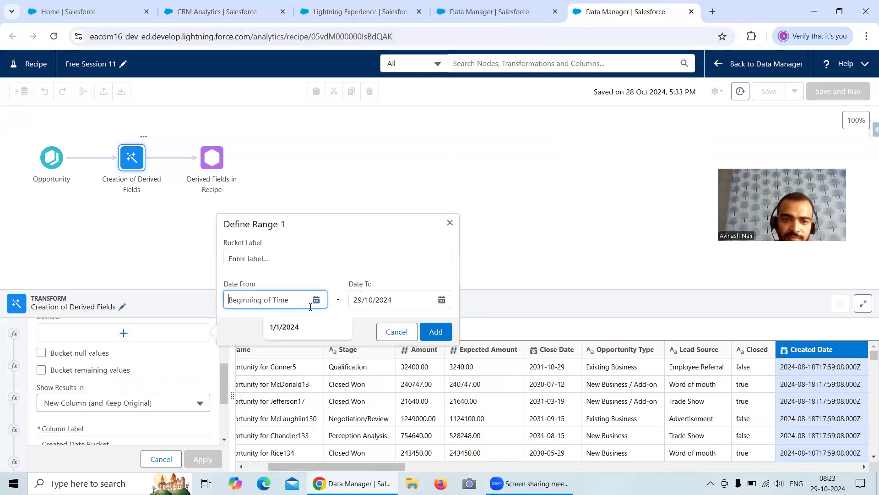
click(316, 300)
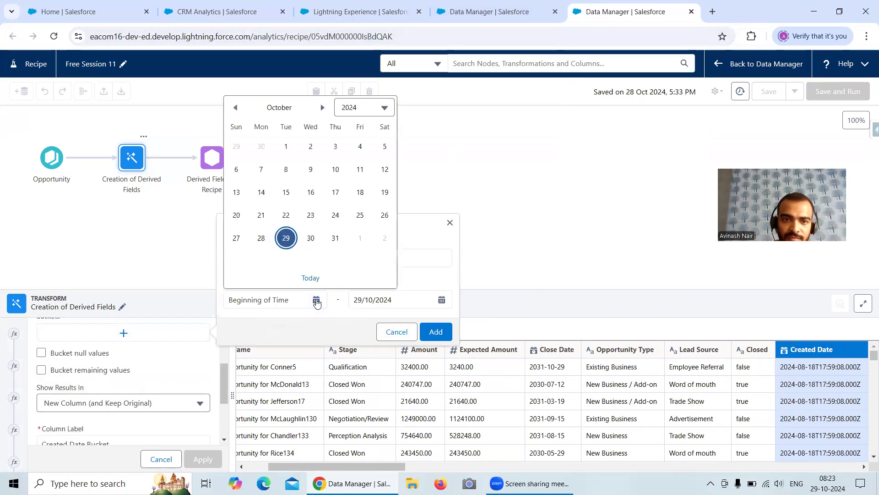
click(236, 107)
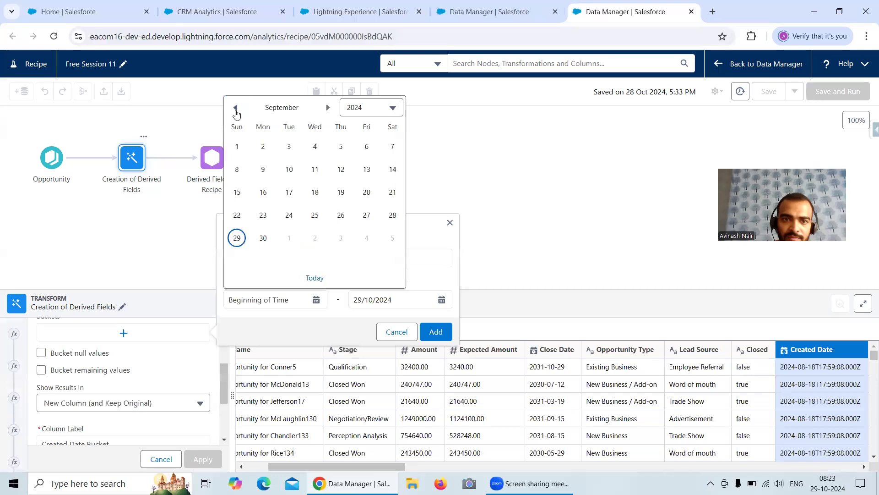
click(237, 146)
click(441, 300)
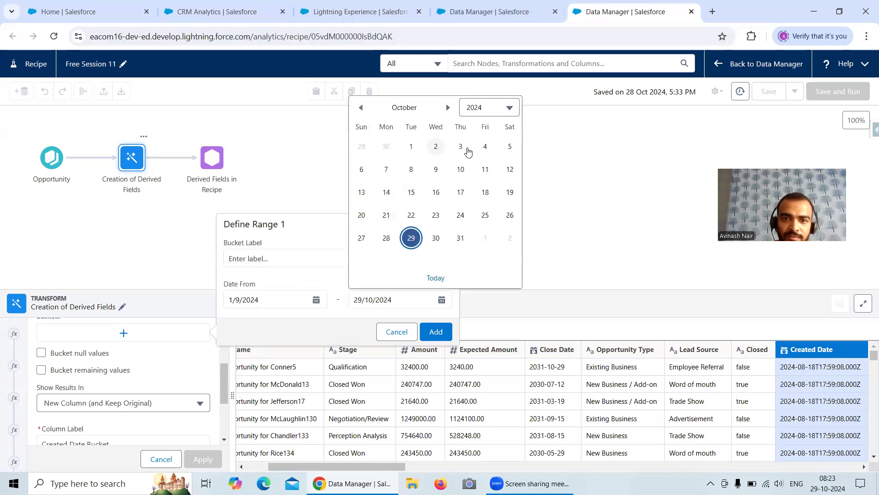
click(449, 108)
click(448, 109)
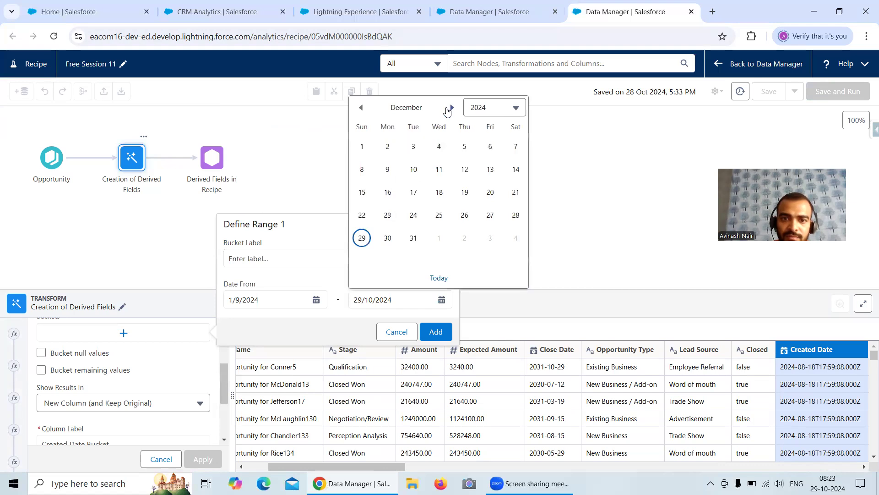
click(413, 238)
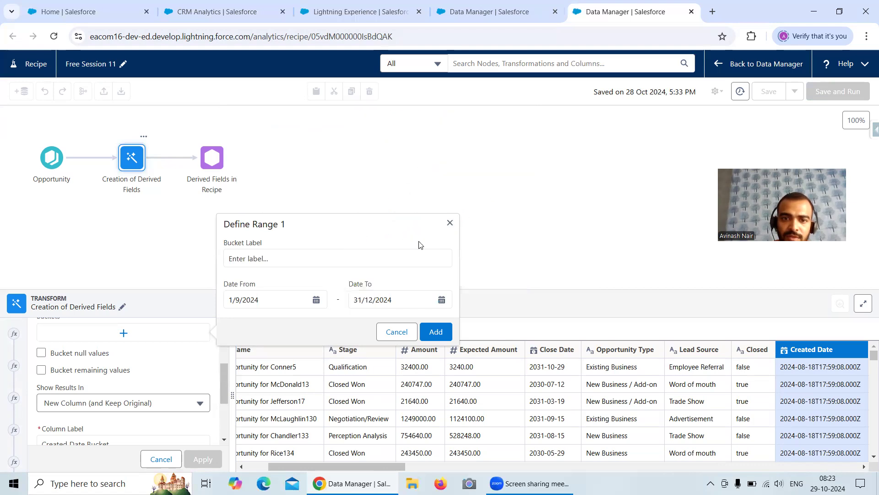
click(437, 332)
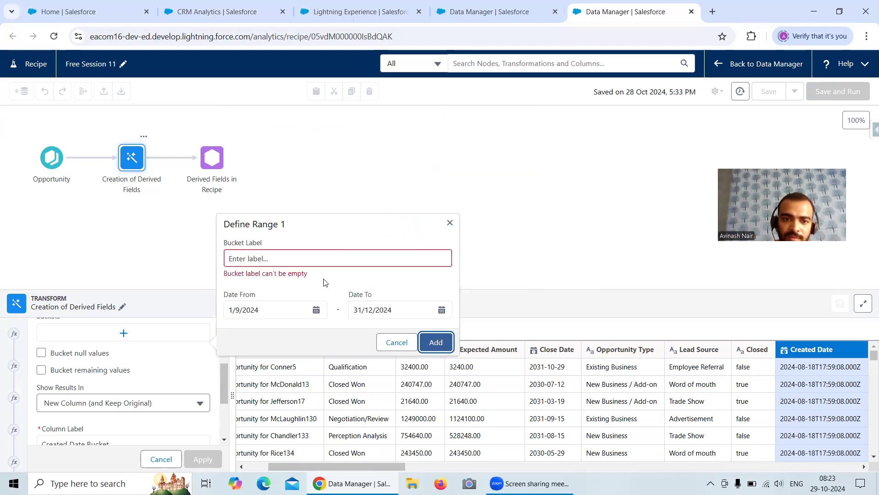
- Check the result labels in the dataflow expression, label the date range Yes, and add it to the buckets
click(530, 18)
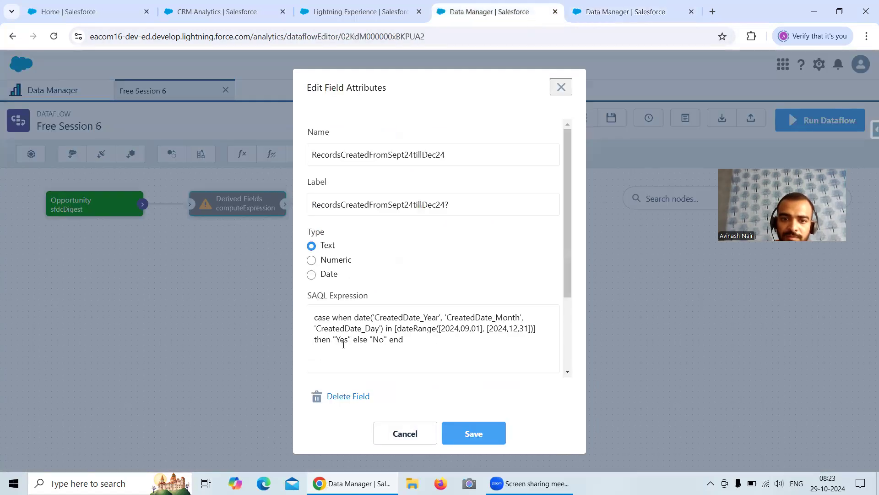
click(660, 13)
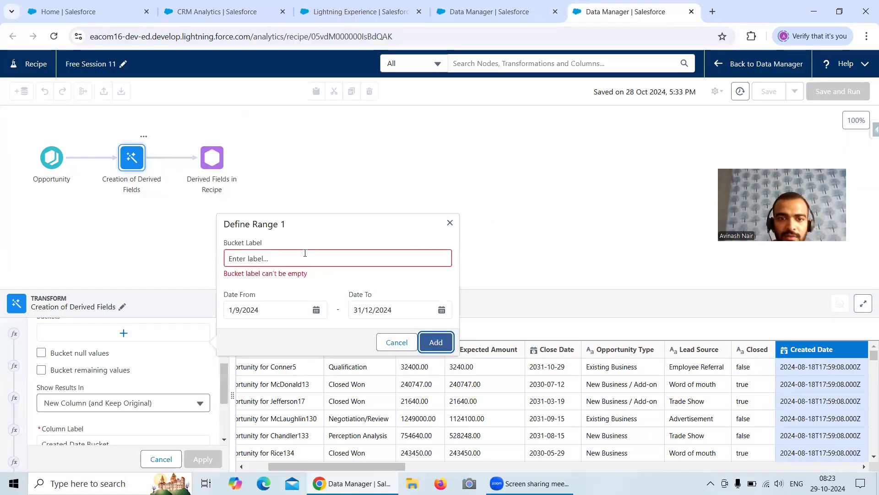
click(320, 259)
text(Yes)
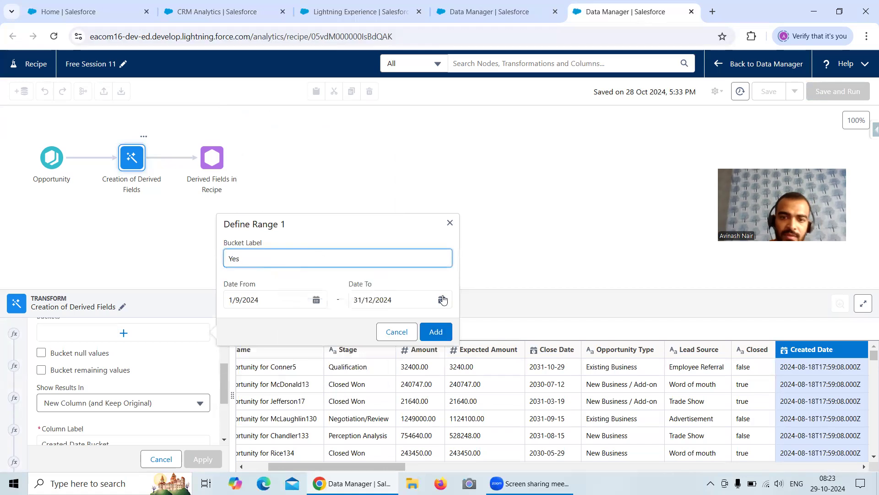
click(436, 331)
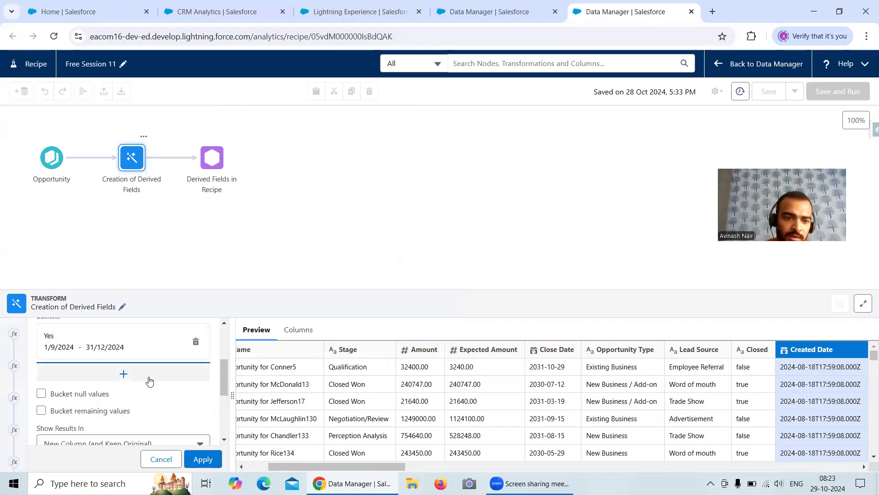
- Bucket the remaining values under the label No
scroll(146, 385, down, 1)
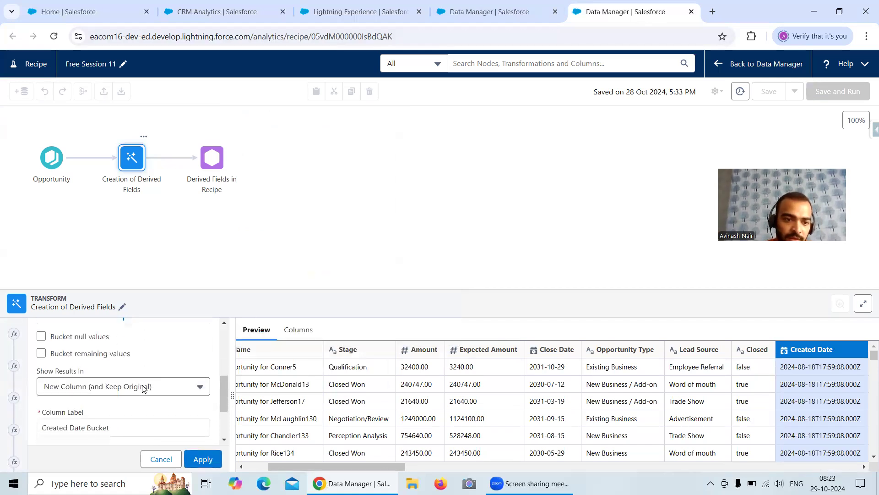
click(41, 353)
drag(78, 373, 26, 375)
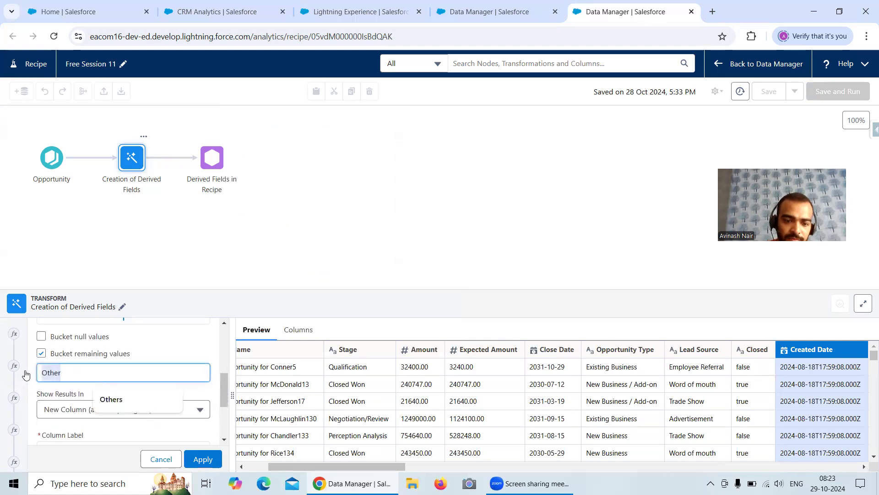
text(No)
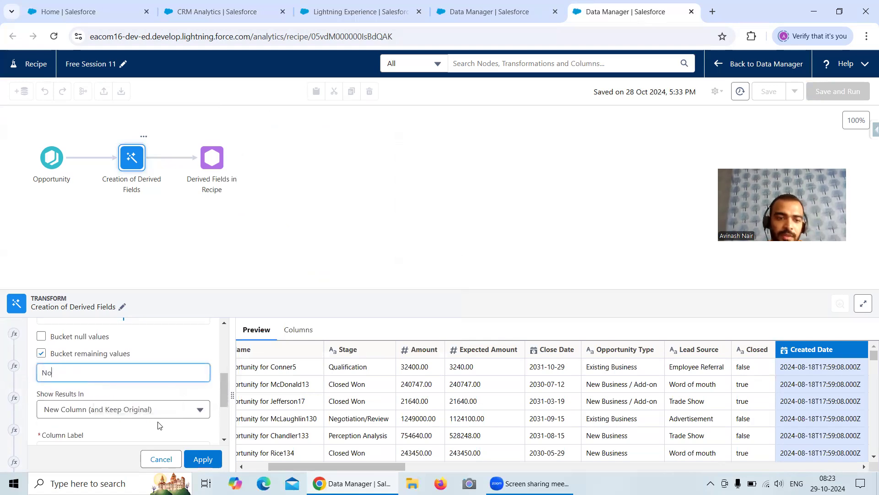
- Copy the name RecordsCreatedFromSept24tillDec24 from the dataflow field into the bucket's column label
scroll(159, 425, down, 1)
click(519, 18)
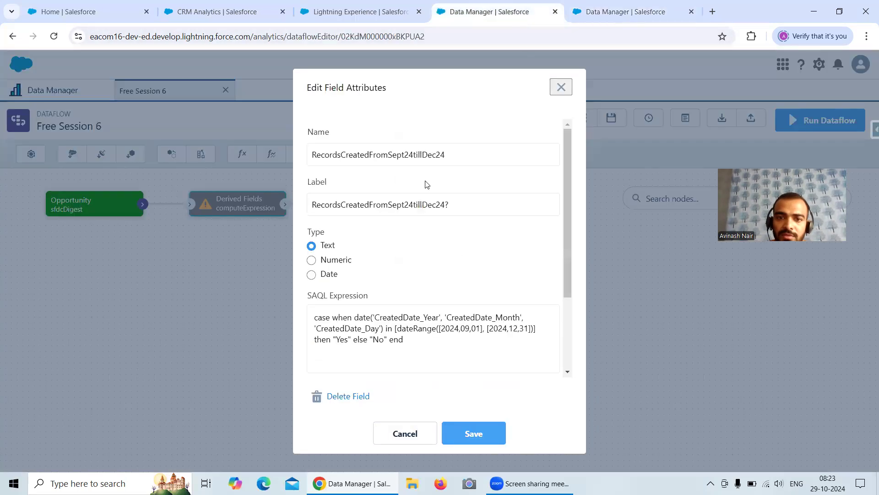
drag(450, 154, 297, 153)
key(ctrl+c)
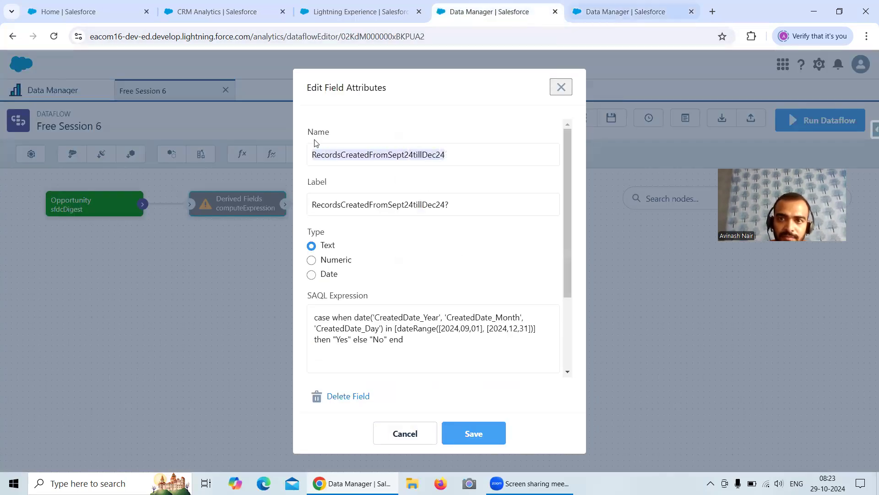
click(626, 11)
scroll(120, 381, down, 1)
scroll(120, 381, up, 1)
scroll(120, 381, up, 1)
drag(130, 403, 3, 415)
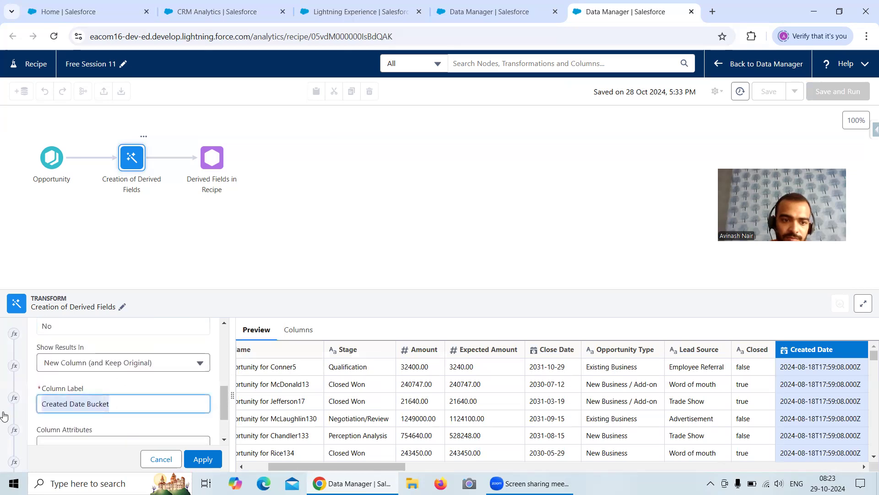
key(ctrl+v)
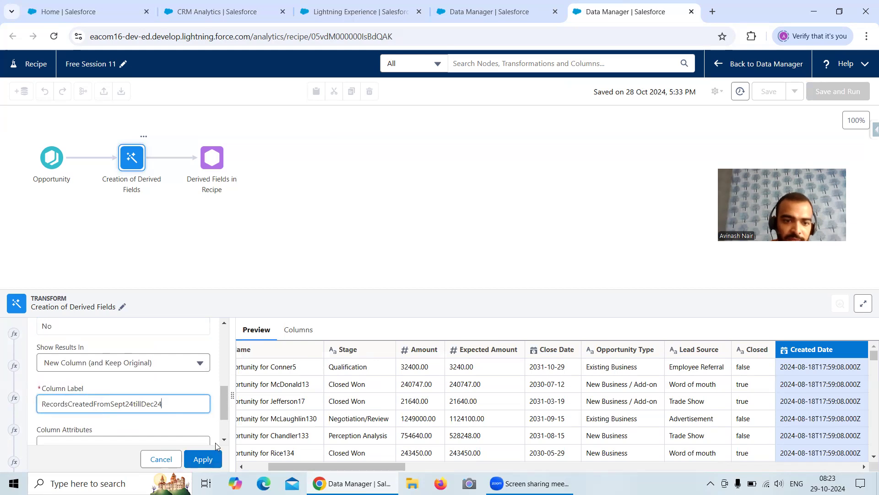
- Apply the bucket transformation and check the new column's values against the created dates in the preview
scroll(211, 417, up, 3)
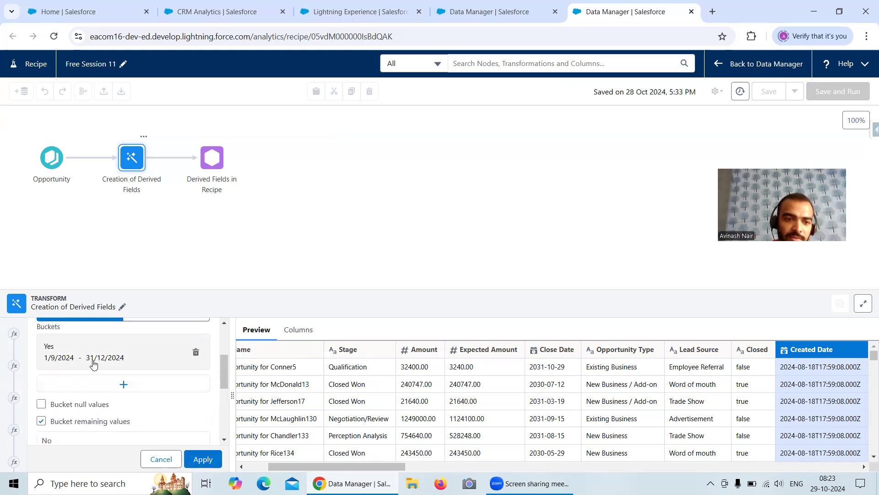
click(212, 461)
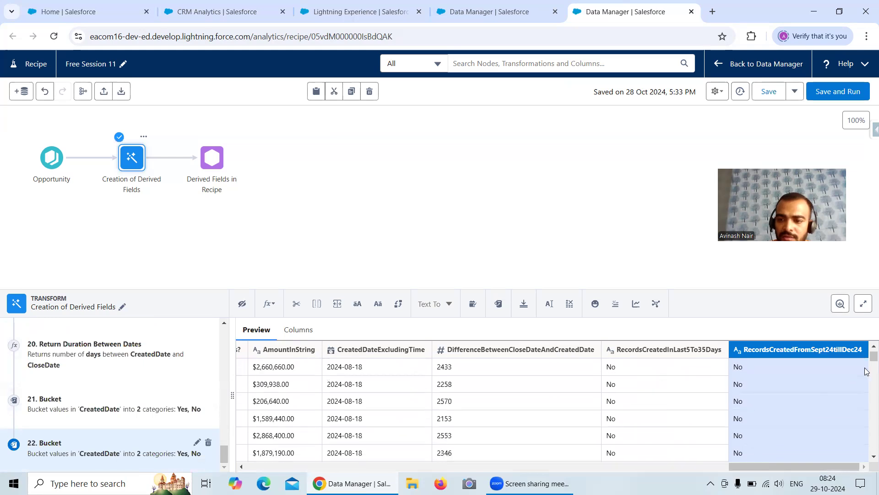
scroll(866, 370, down, 10)
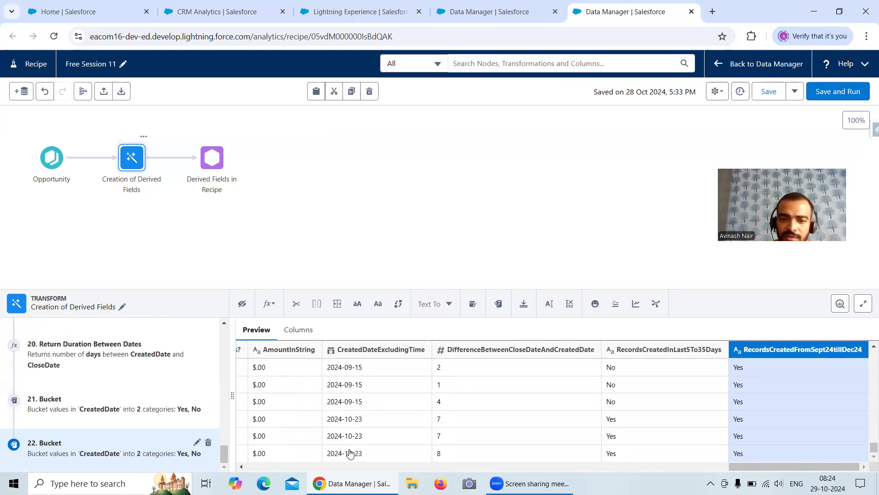
scroll(385, 419, up, 1)
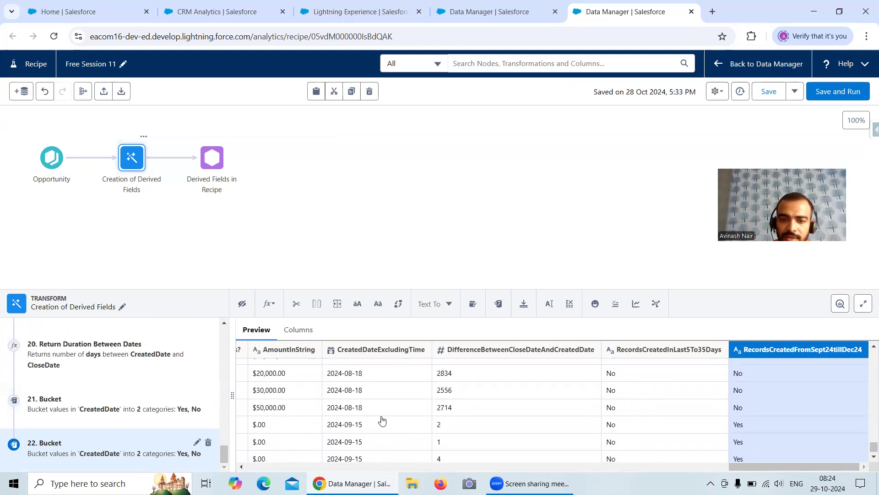
scroll(460, 406, down, 1)
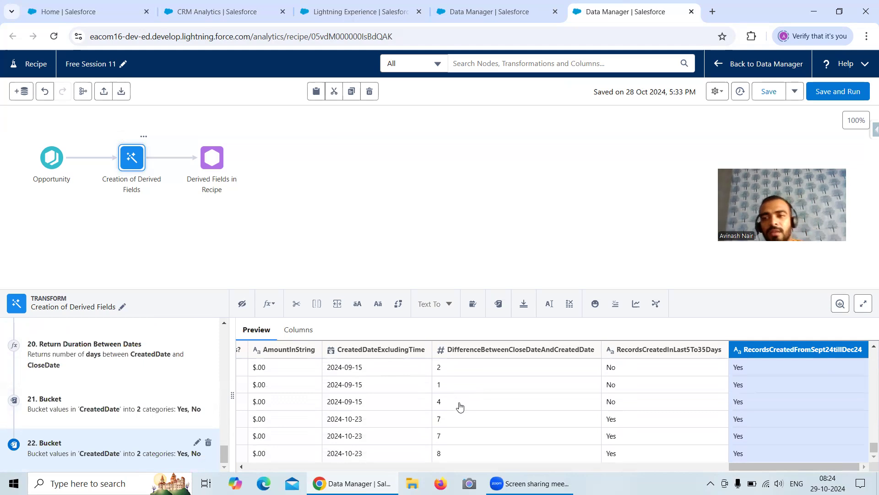
- Read the RecordsCreatedSinceYesterday field's expression in the dataflow and return to the Created Date column in the Free Session 11 recipe
click(493, 14)
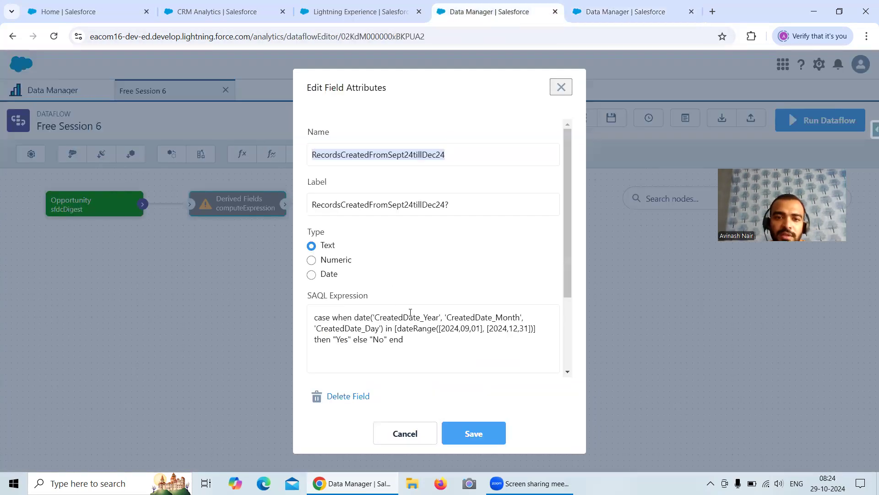
click(407, 433)
scroll(432, 346, down, 5)
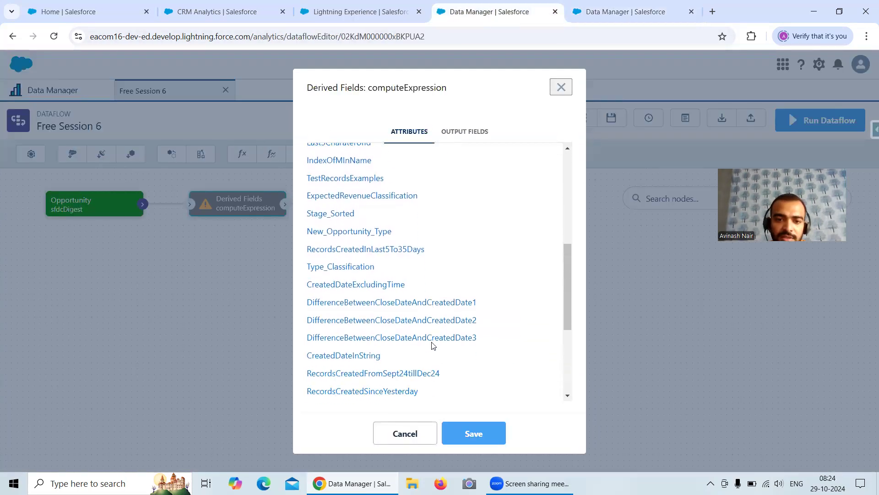
scroll(432, 346, down, 5)
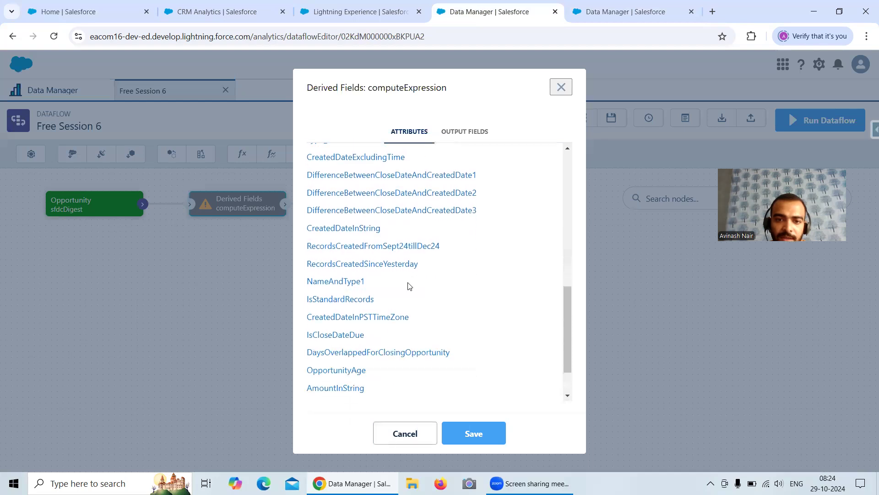
click(390, 264)
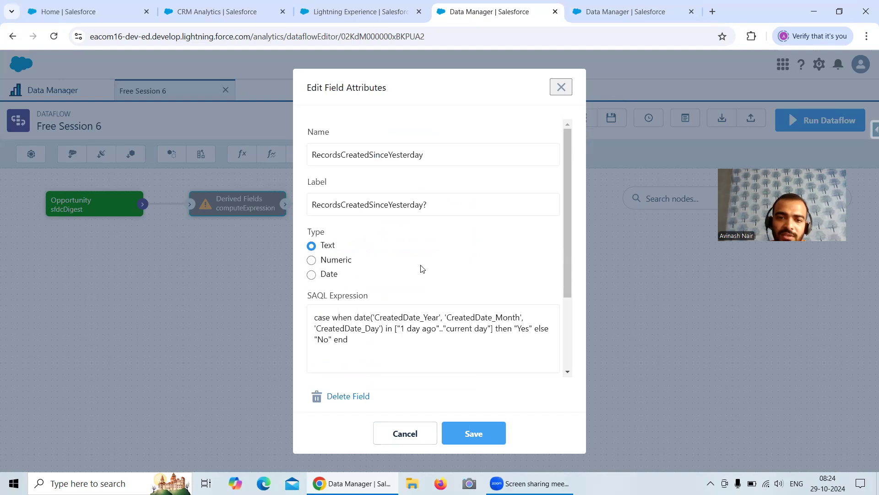
click(623, 14)
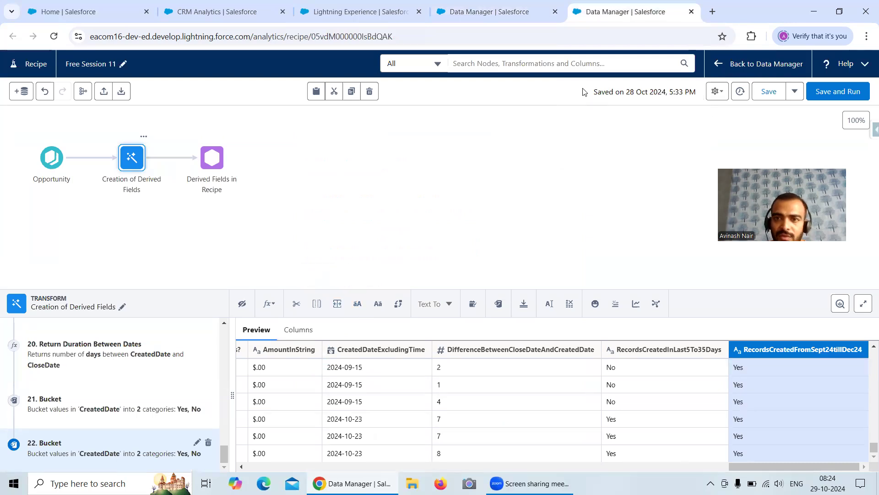
click(482, 14)
click(583, 19)
drag(745, 469, 360, 475)
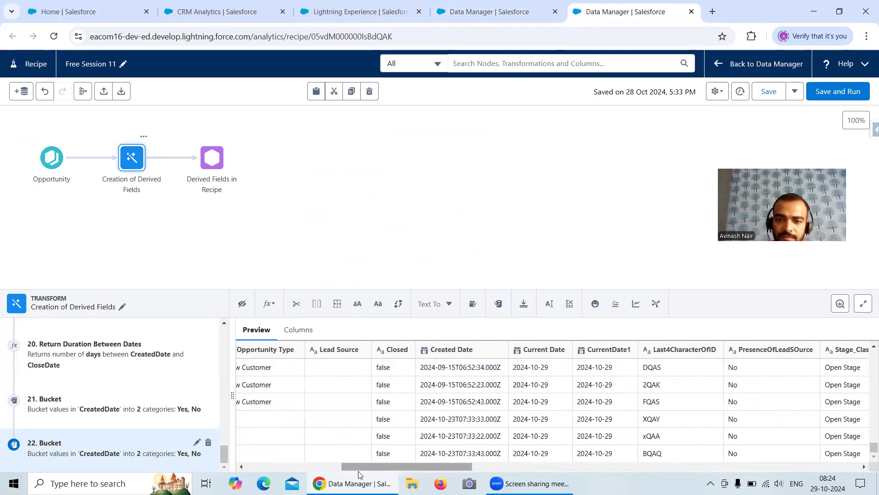
- Start a bucket transformation with relative date ranges on the Created Date column, checking the range in the dataflow's RecordsCreatedSinceYesterday expression
click(452, 350)
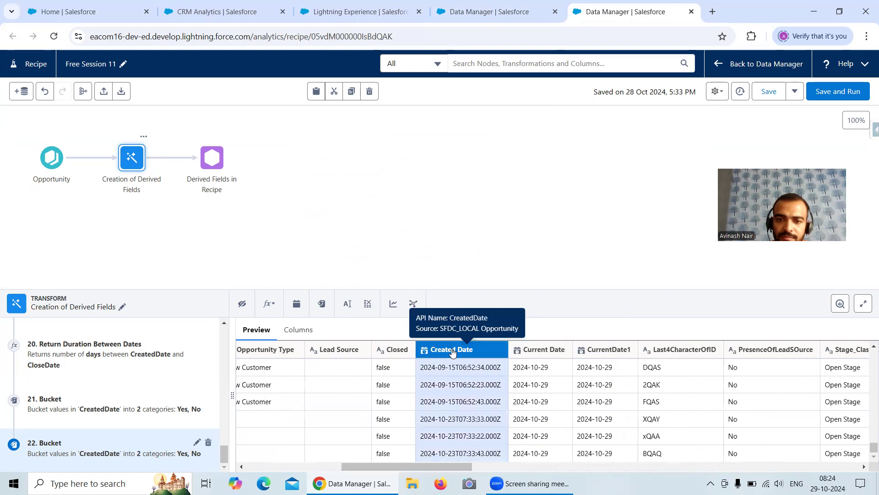
click(322, 304)
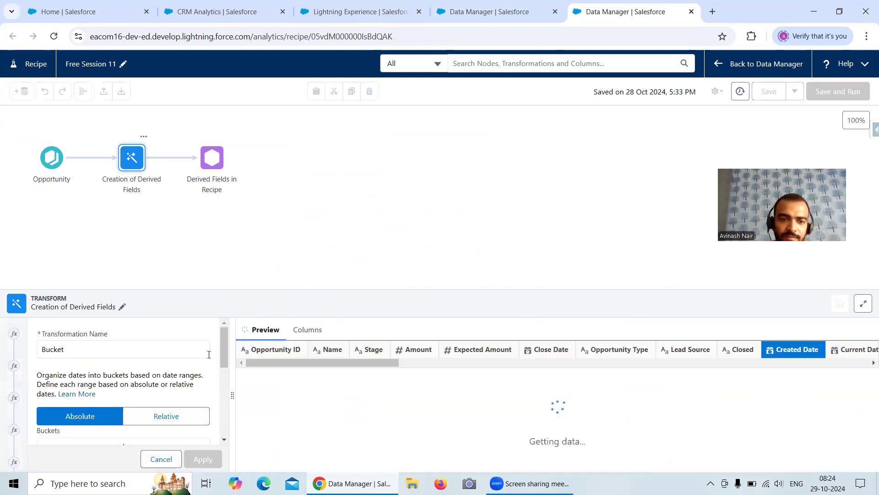
scroll(226, 348, down, 2)
click(182, 349)
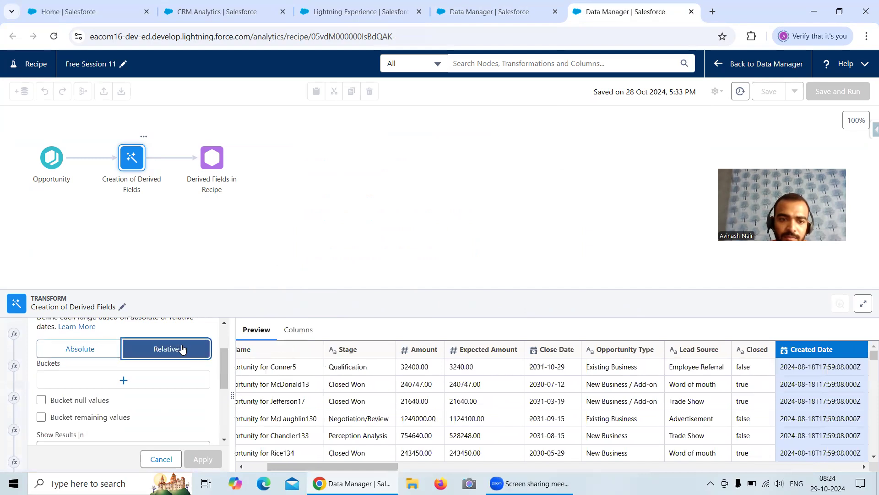
click(497, 14)
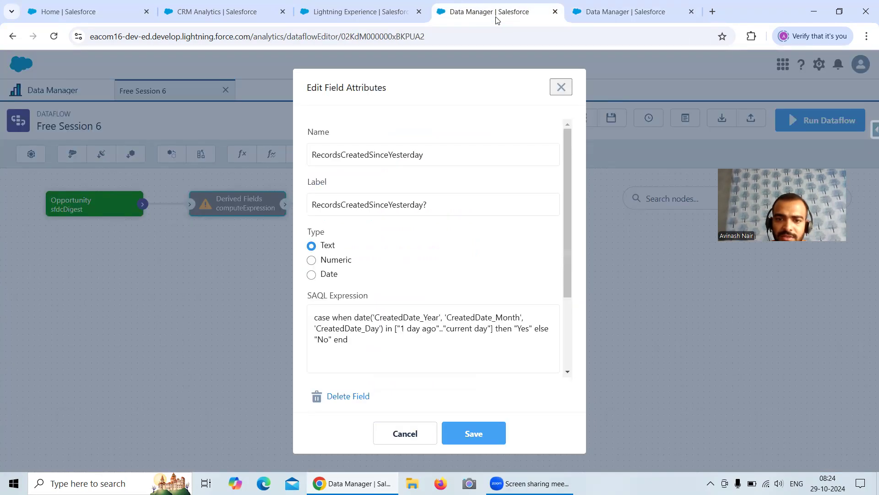
click(588, 15)
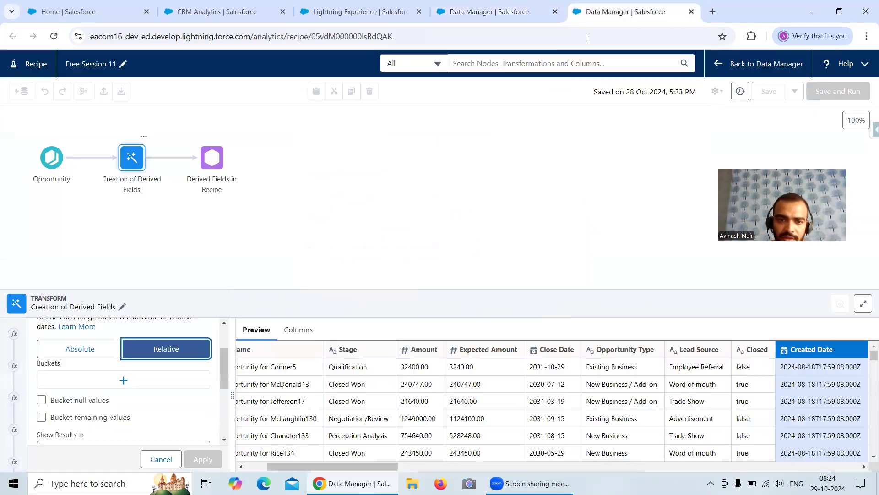
- Add a bucket labelled Yes covering the start of 1 Day Ago to the end of the Current Day
click(123, 379)
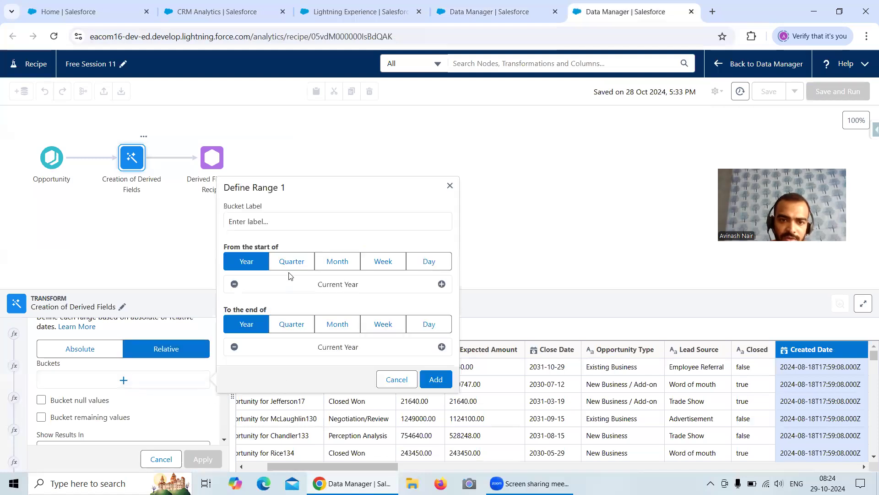
click(428, 260)
click(429, 324)
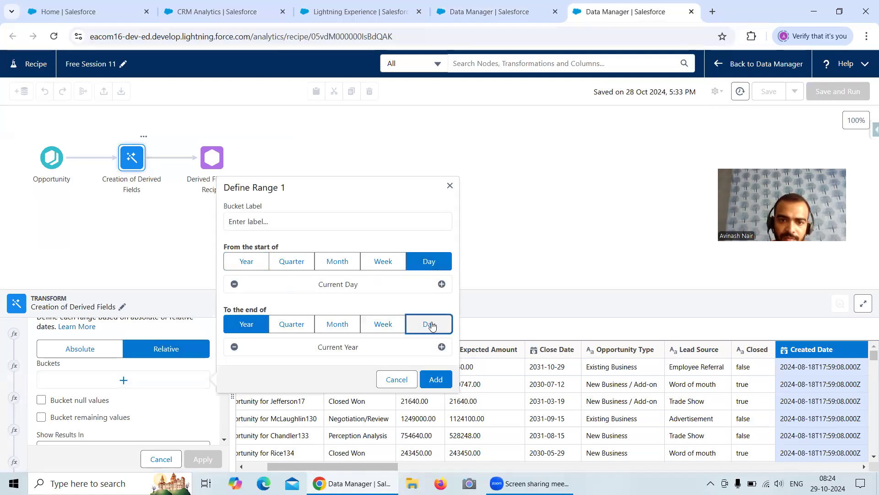
click(234, 285)
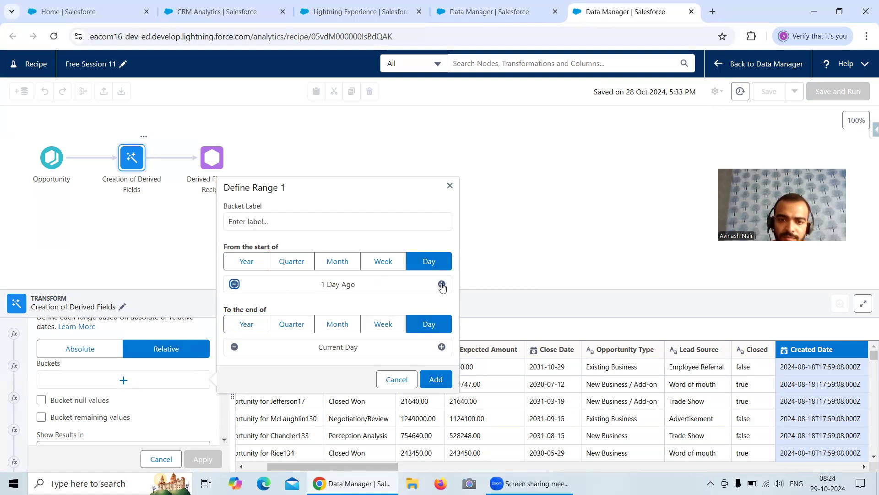
click(279, 221)
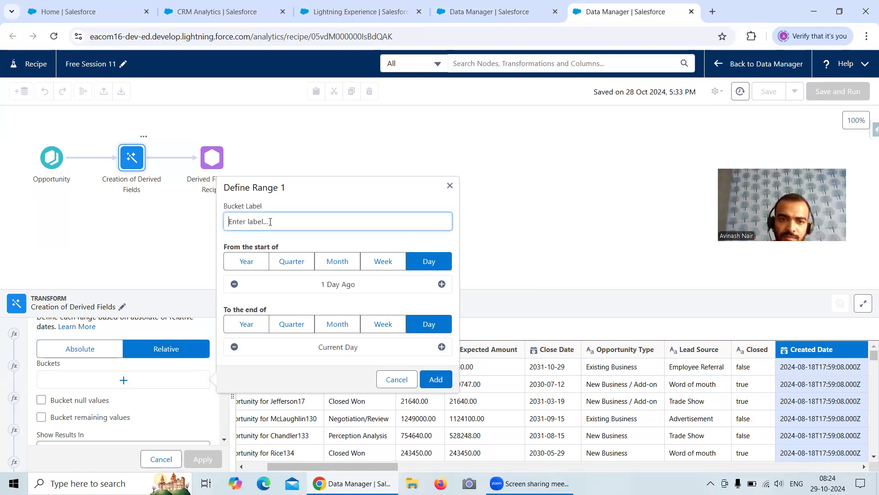
click(503, 14)
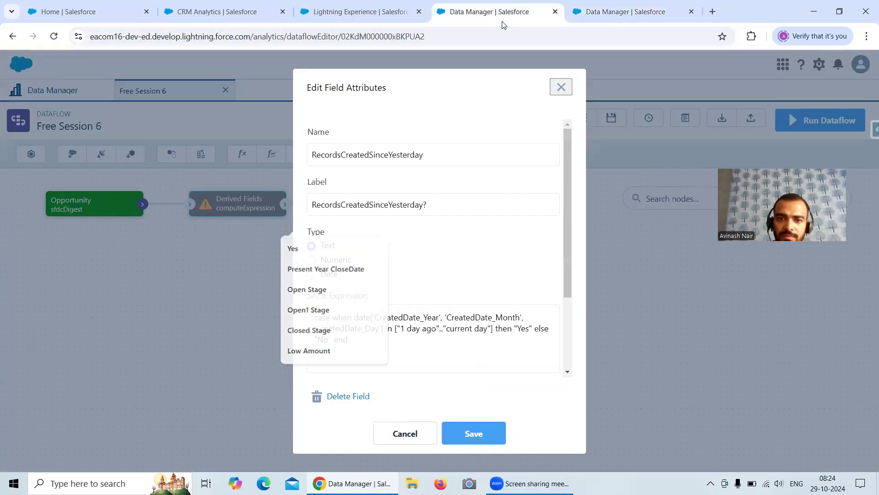
click(593, 17)
click(281, 225)
text(Yes)
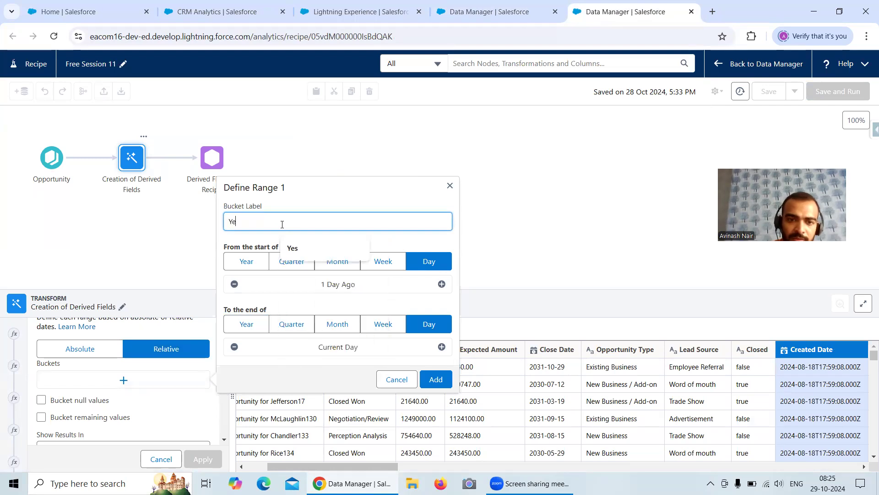
click(436, 380)
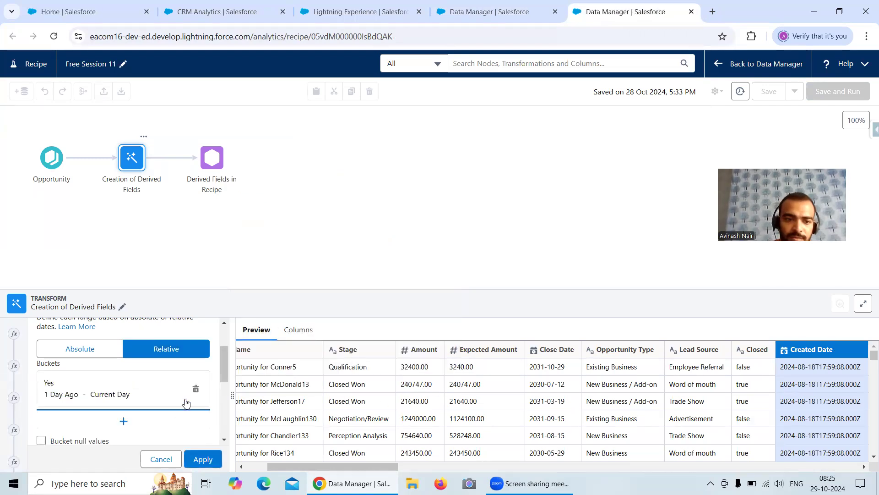
- Bucket the remaining created dates under the label No
scroll(171, 401, down, 1)
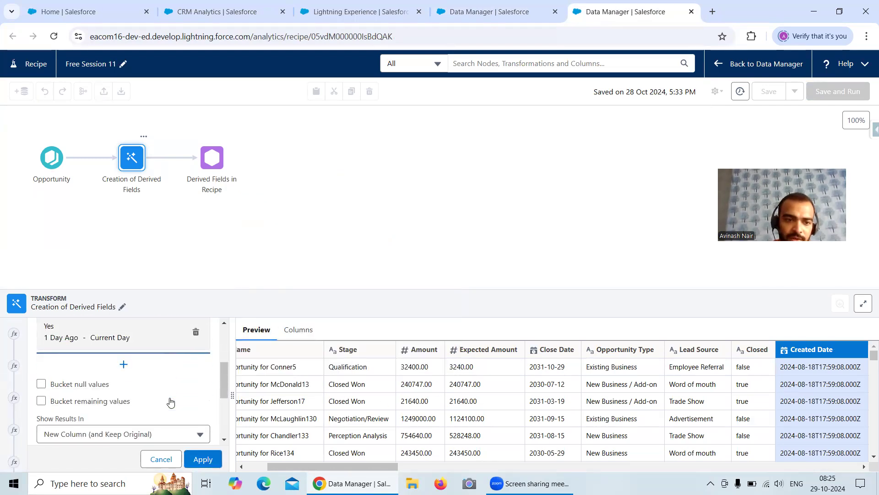
click(126, 342)
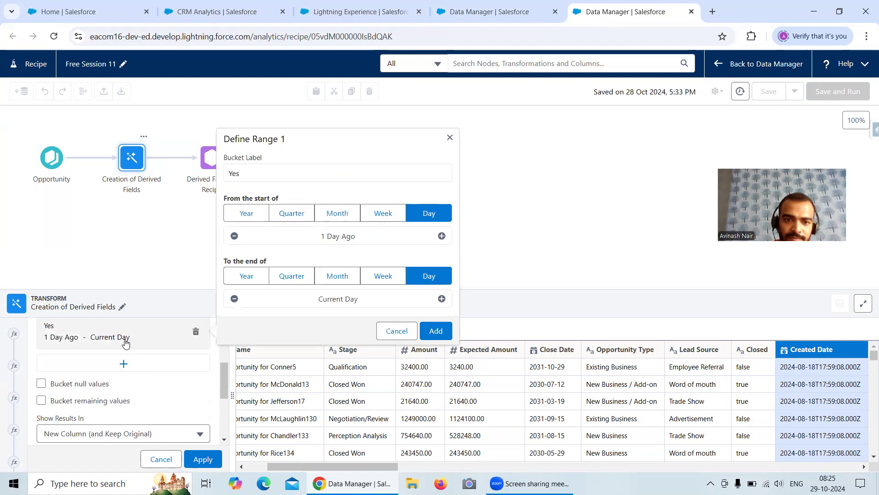
scroll(171, 402, down, 1)
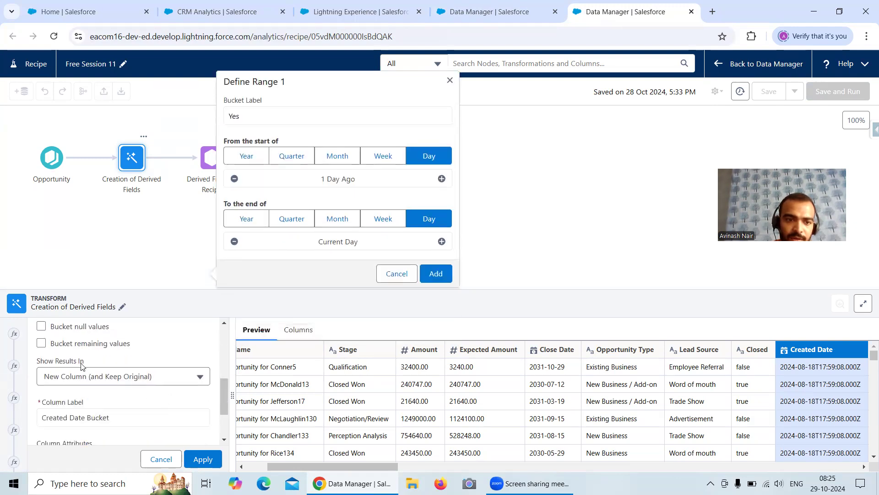
click(42, 344)
scroll(108, 389, down, 2)
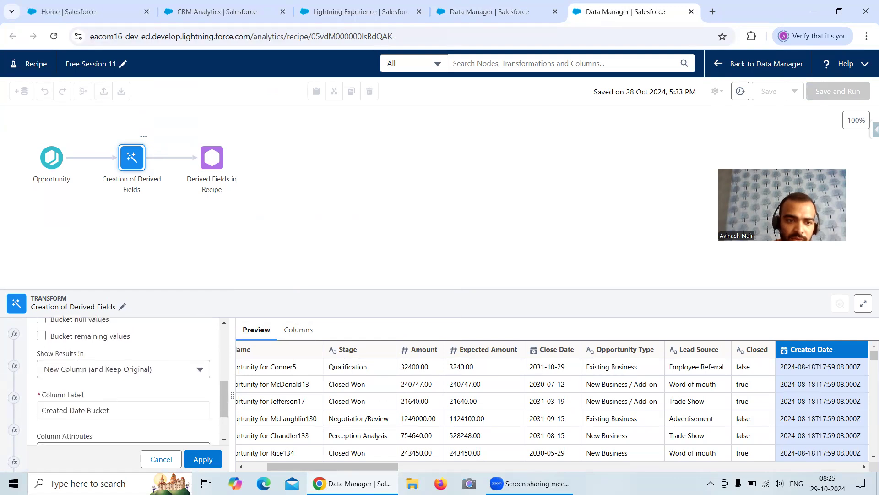
click(42, 335)
click(39, 356)
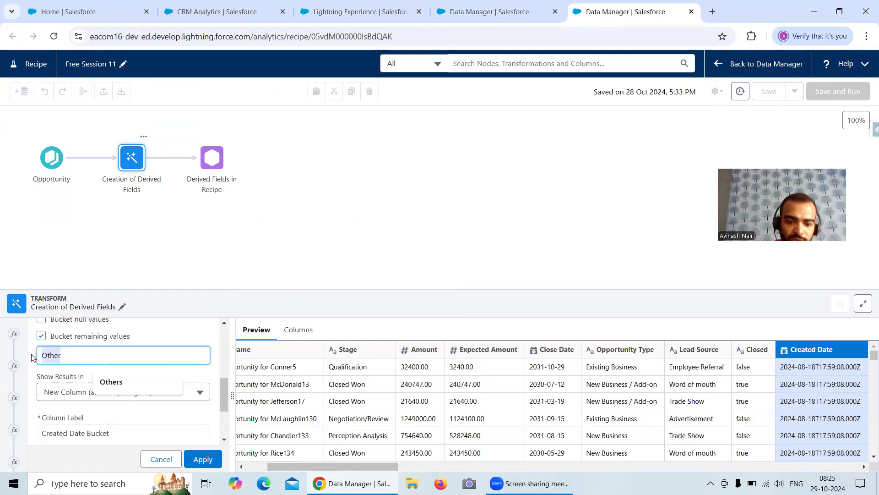
text(No)
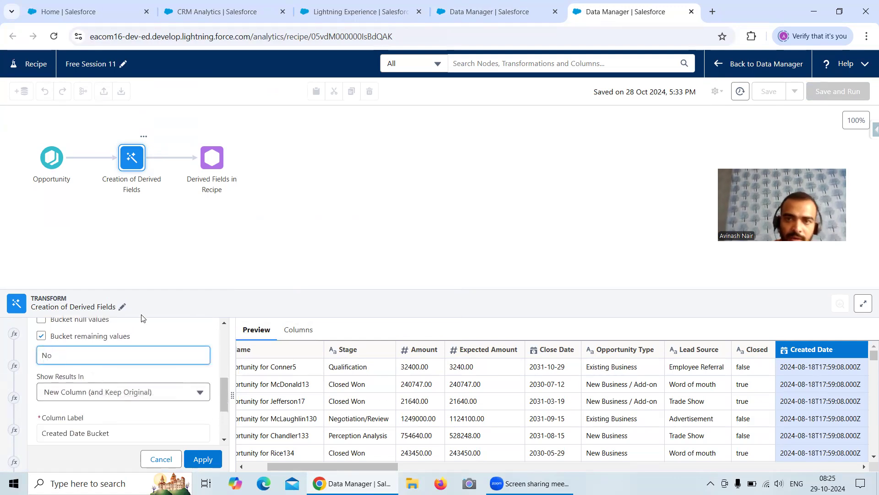
- Copy the dataflow field's name into the bucket's column label and add a question mark, giving RecordsCreatedSinceYesterday?
click(501, 13)
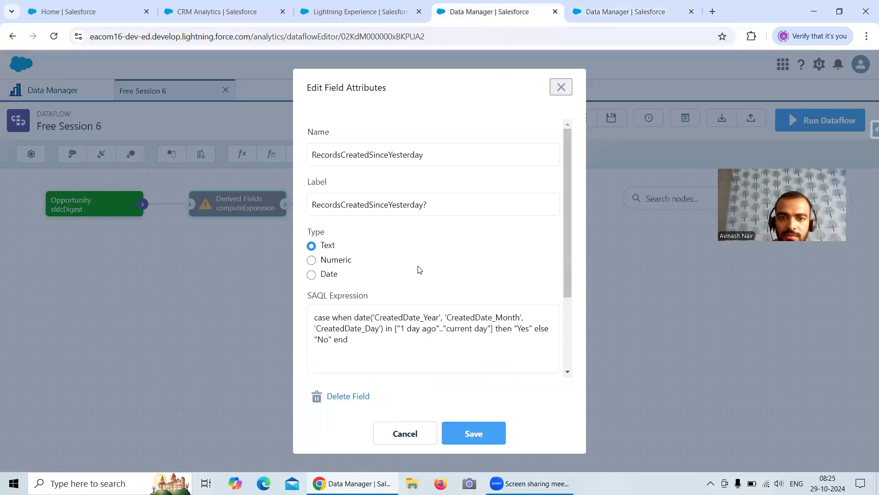
drag(434, 153, 309, 153)
key(ctrl+c)
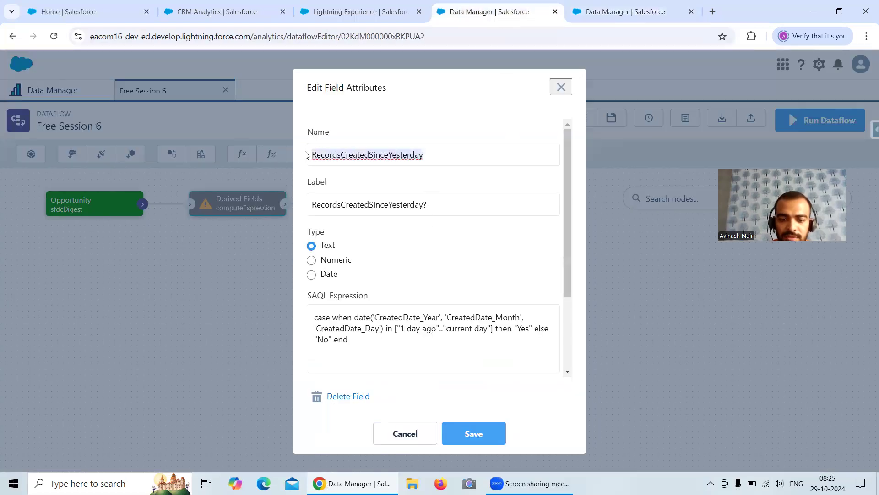
click(620, 17)
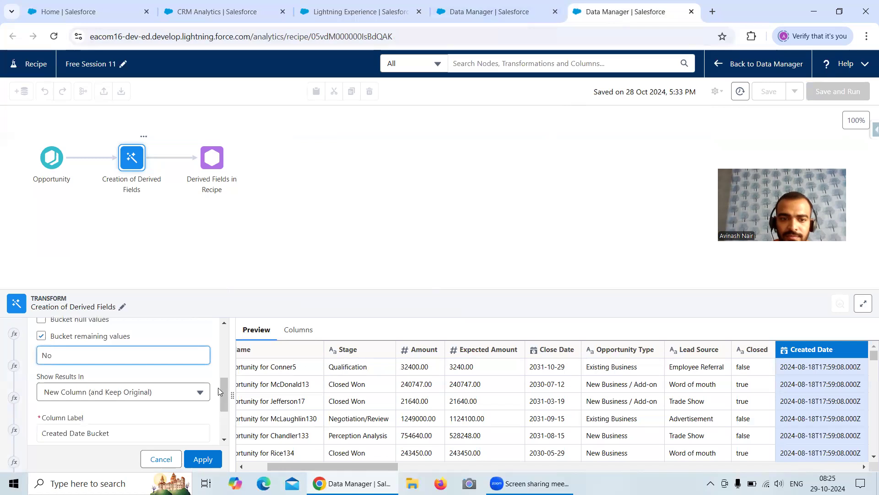
scroll(219, 391, down, 2)
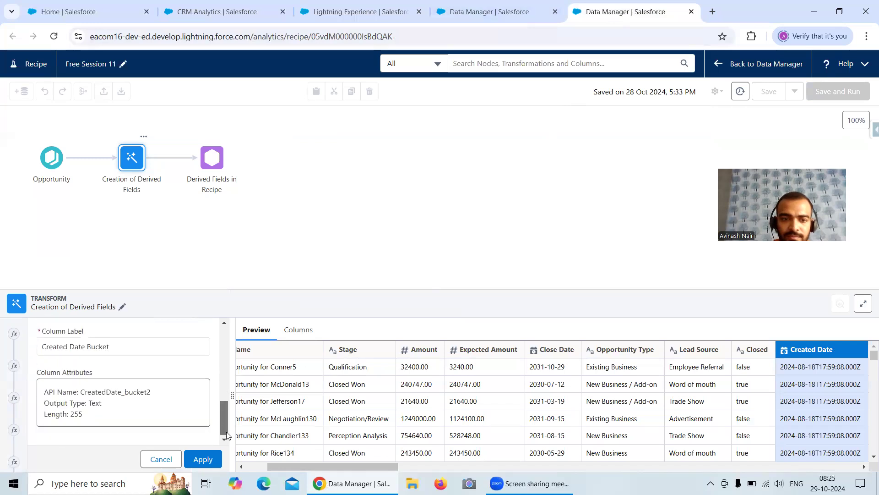
triple_click(119, 349)
key(ctrl+v)
text(?)
- Apply the bucket transformation and check the values of the RecordsCreatedSinceYesterday? column in the preview
click(204, 459)
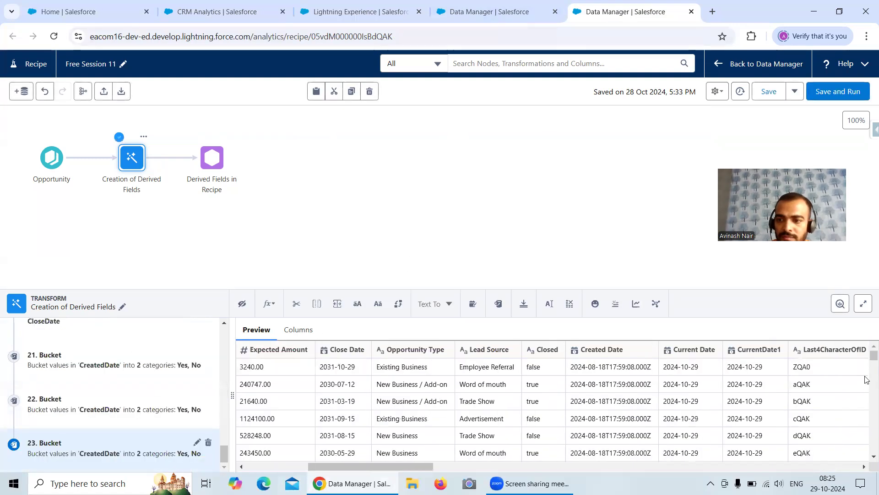
scroll(866, 465, down, 5)
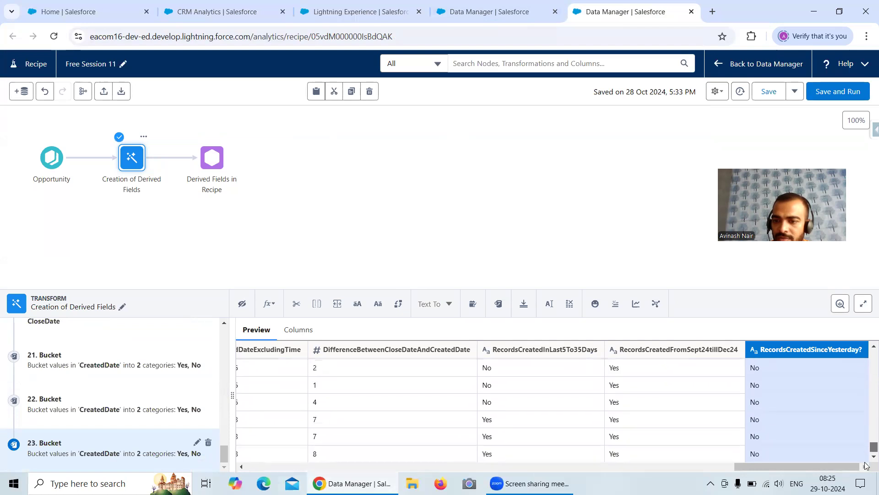
scroll(866, 352, up, 15)
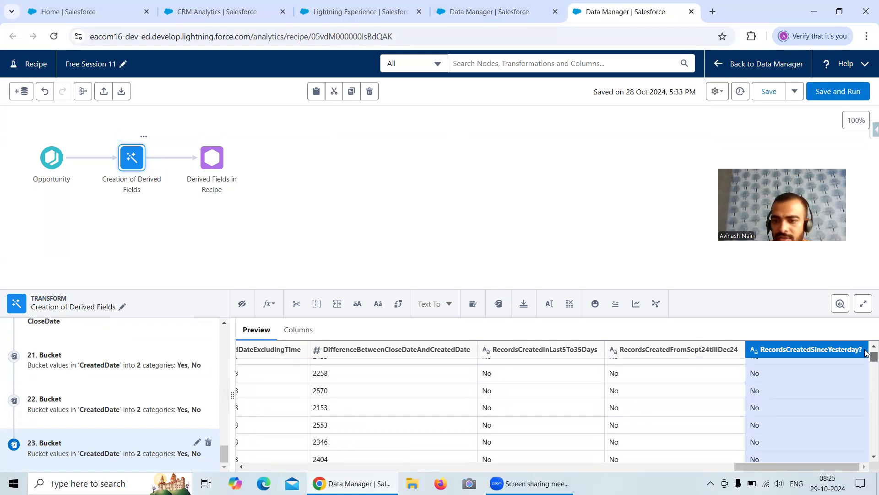
scroll(866, 352, up, 2)
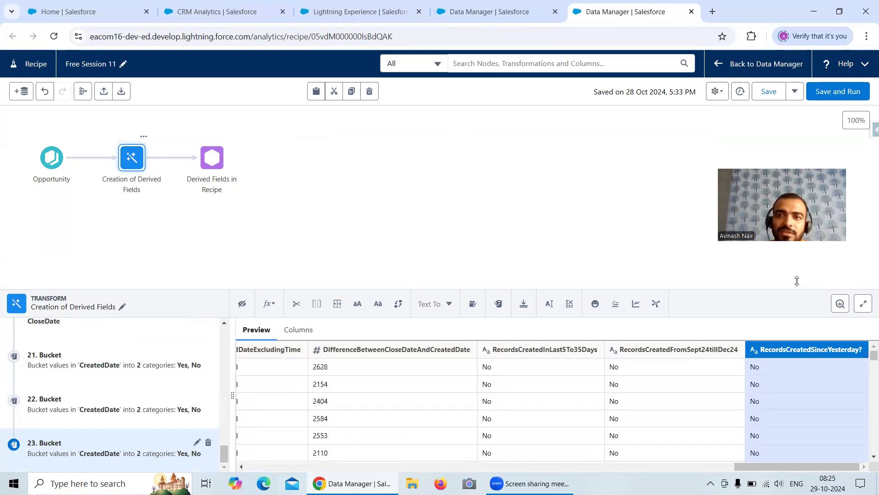
- Return to the dataflow's derived fields list and read the IsCloseDateDue field's expression, leaving both opened fields unchanged
click(515, 21)
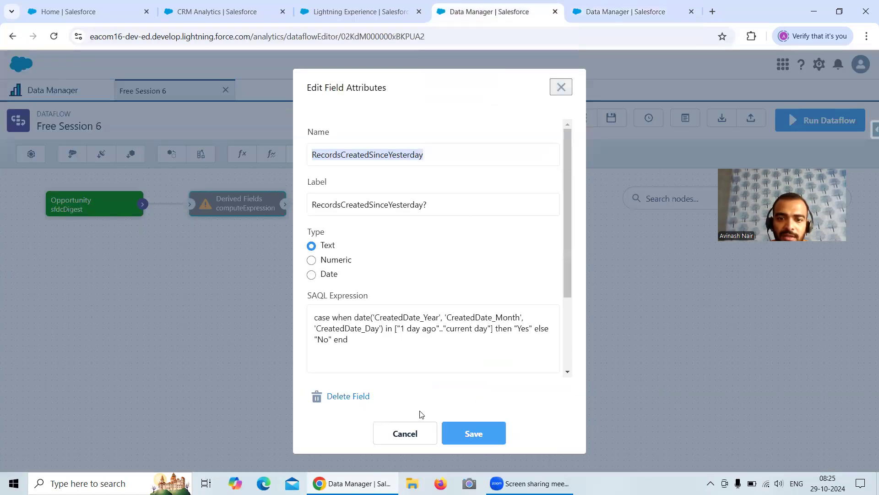
click(412, 437)
scroll(419, 338, down, 10)
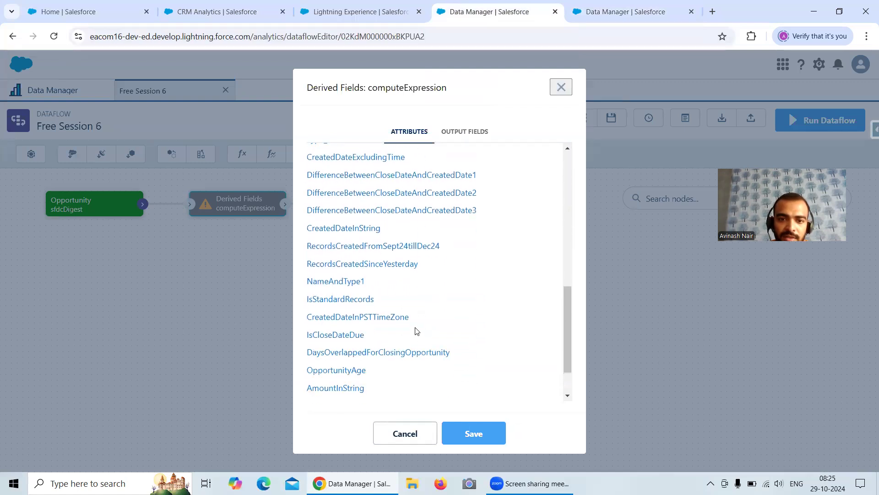
scroll(416, 330, down, 2)
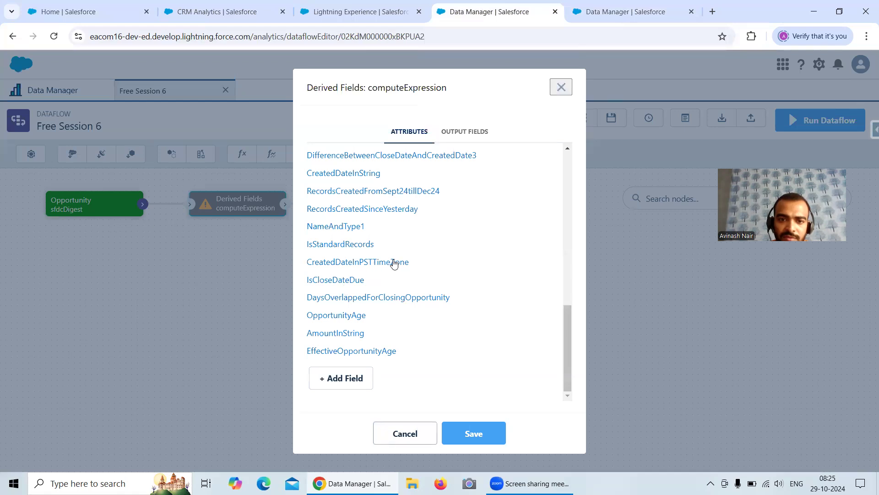
click(345, 280)
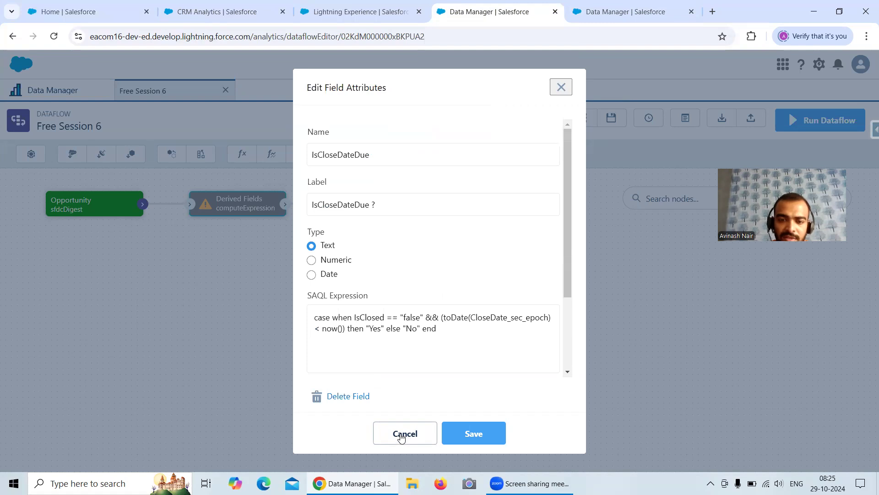
click(405, 433)
- Read the DaysOverlappedForClosingOpportunity and OpportunityAge fields' expressions and look through the derived fields list for fields still missing from the recipe
scroll(417, 362, down, 5)
scroll(420, 356, down, 4)
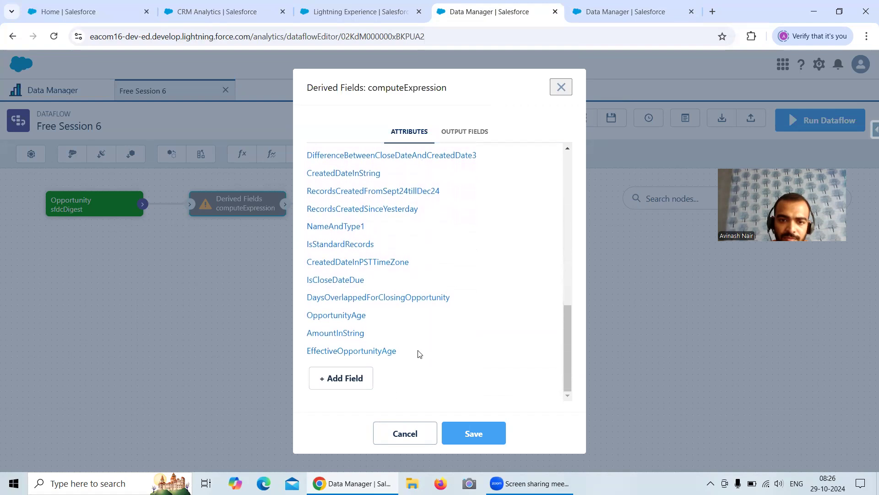
click(380, 298)
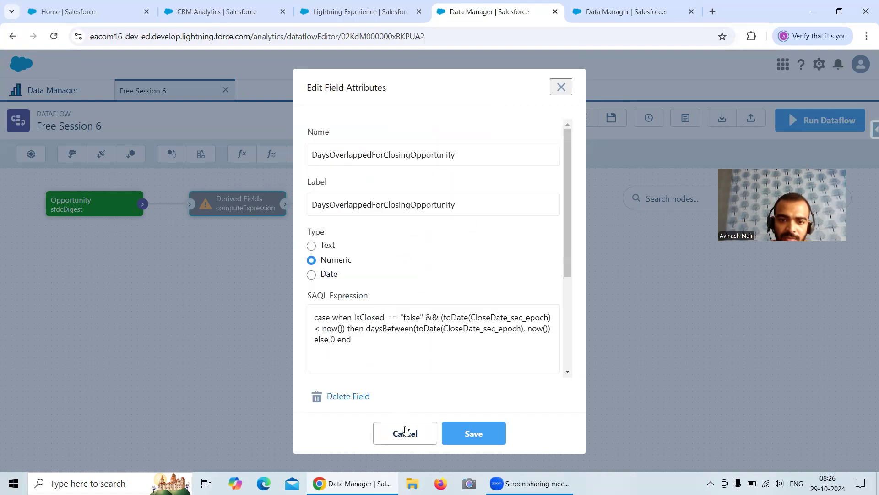
click(405, 433)
scroll(400, 334, down, 6)
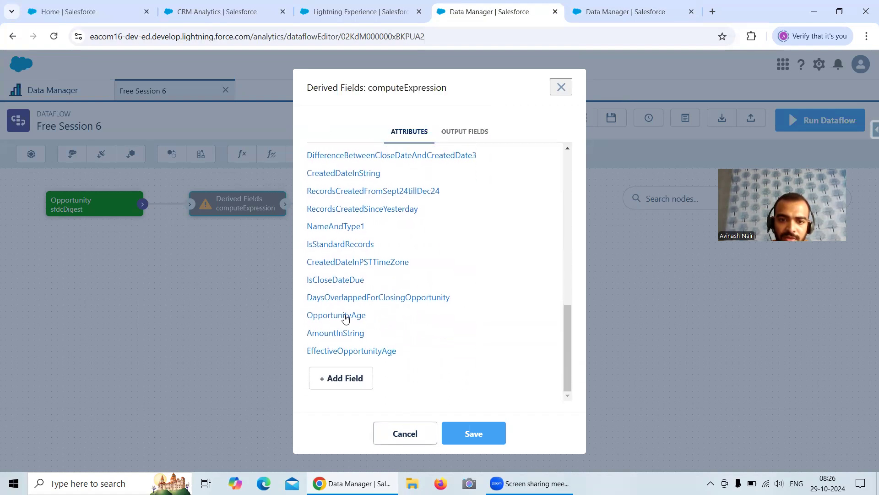
click(345, 316)
click(424, 433)
scroll(425, 337, down, 4)
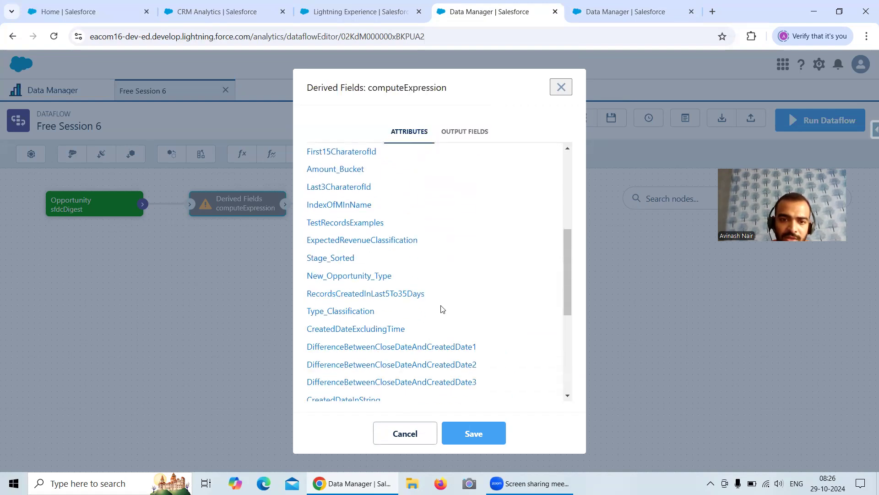
scroll(486, 299, down, 1)
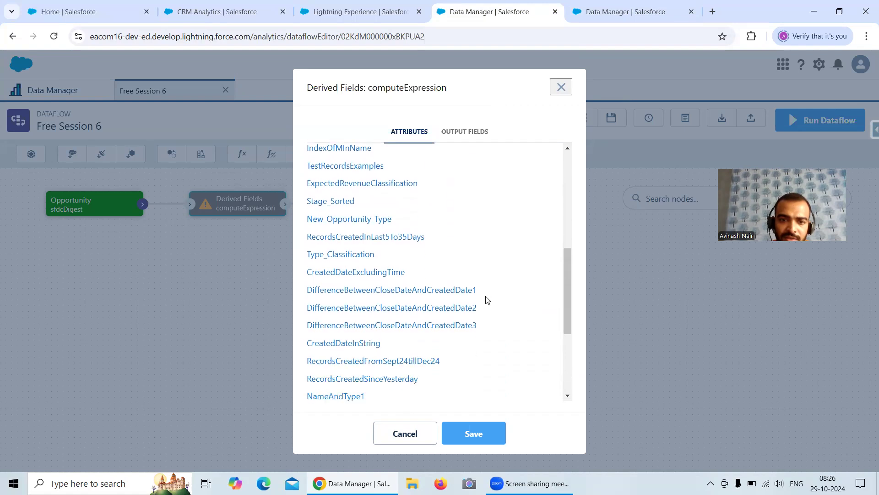
- Read the CreatedDateInString field's expression in the dataflow and review the recipe's CreatedDate formula transformation, closing it unchanged
click(366, 343)
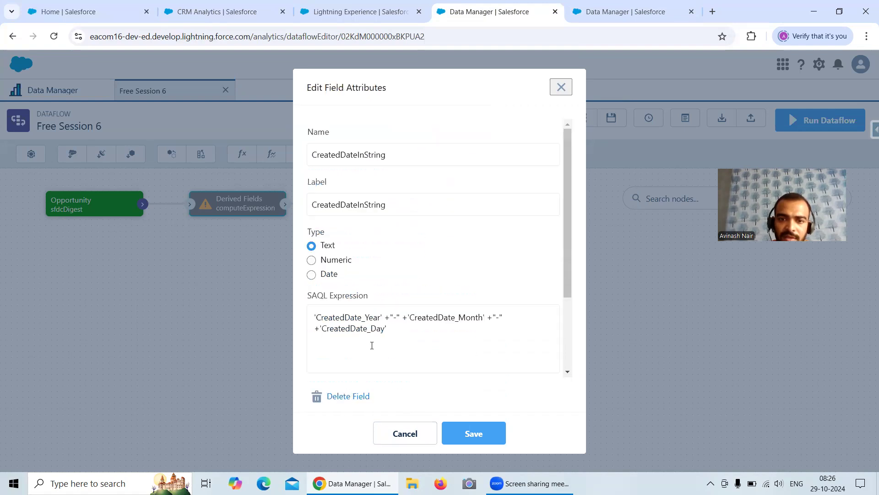
click(642, 17)
scroll(196, 424, up, 3)
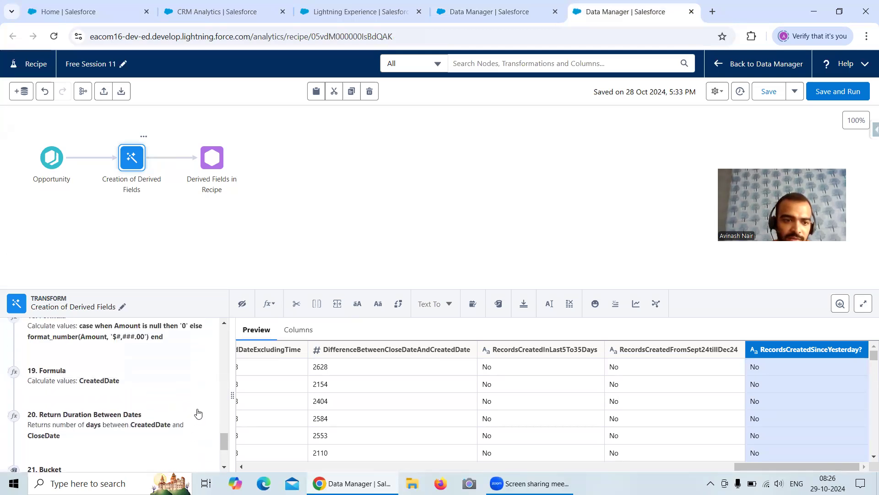
click(150, 383)
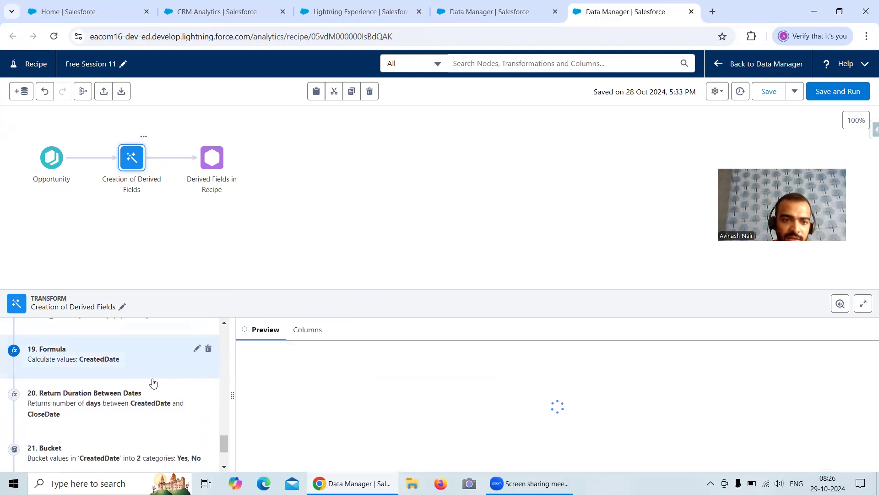
click(196, 352)
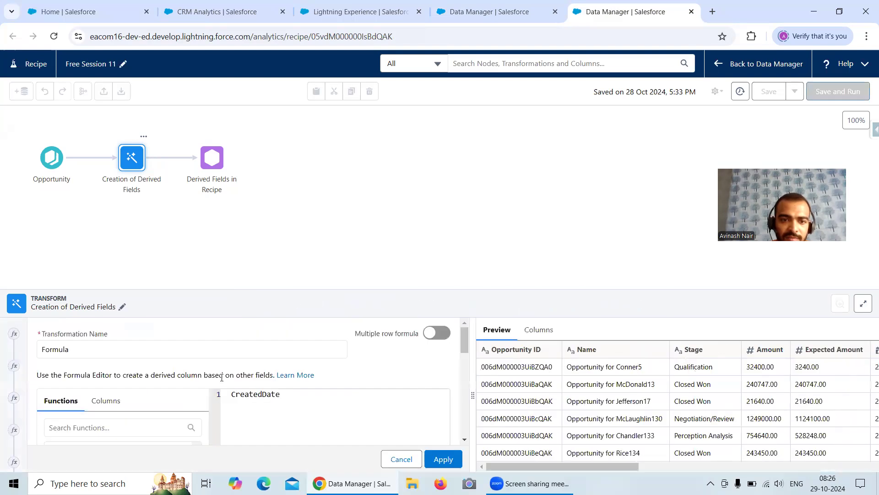
scroll(267, 384, down, 5)
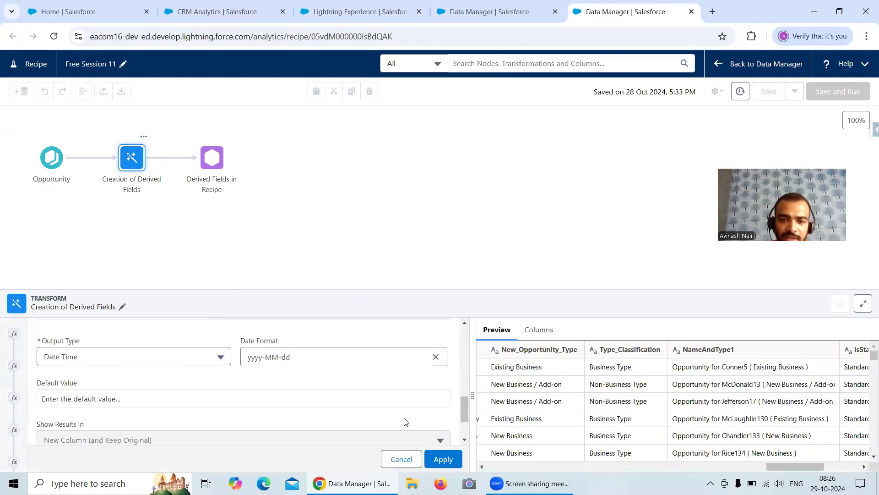
click(401, 459)
- Look through the recipe's list of transformations from the first formula to the last bucket
scroll(208, 418, up, 6)
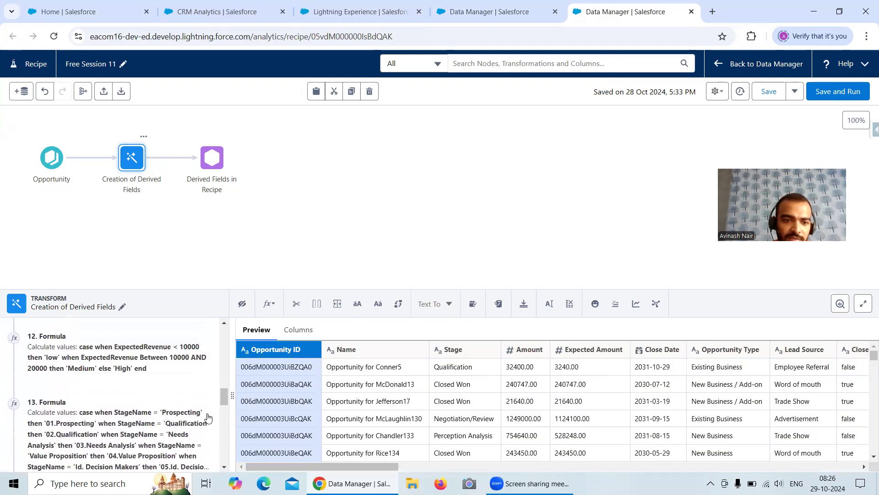
scroll(208, 417, up, 4)
scroll(209, 414, up, 3)
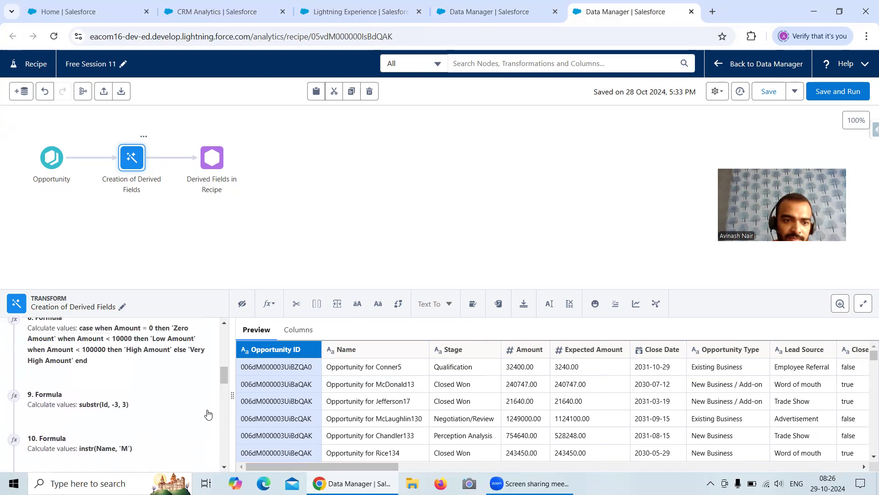
scroll(208, 414, up, 5)
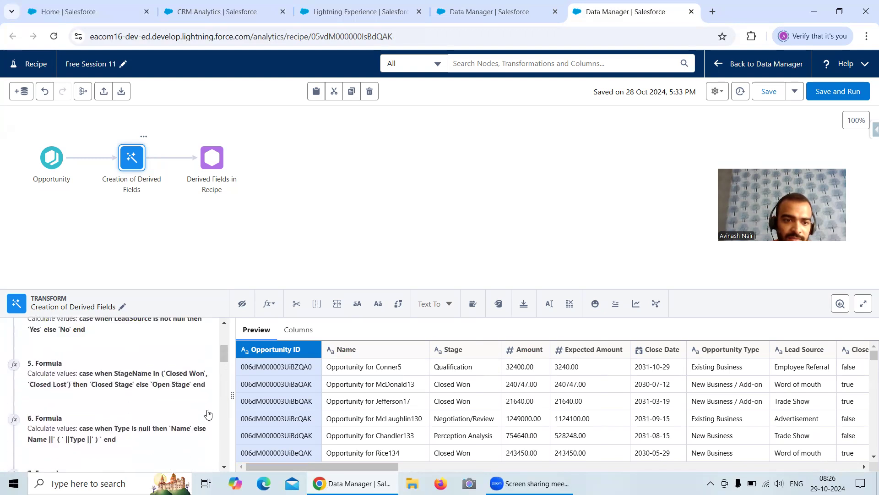
scroll(208, 414, up, 1)
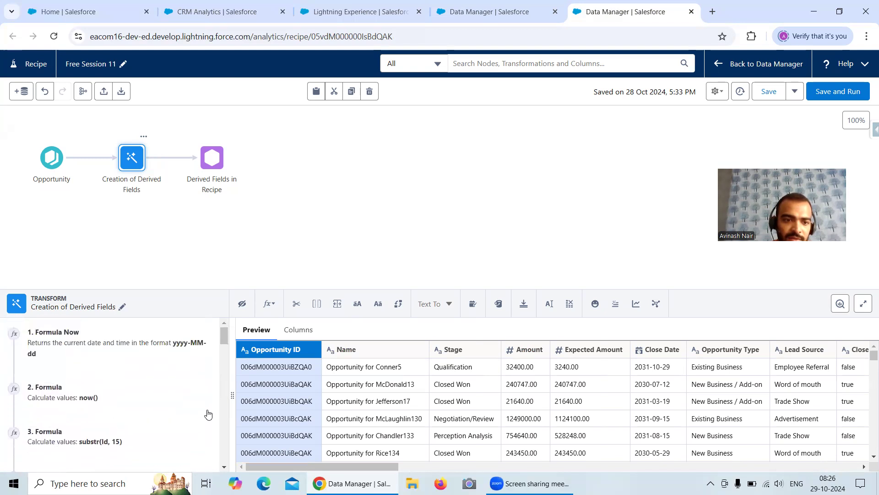
drag(226, 336, 232, 455)
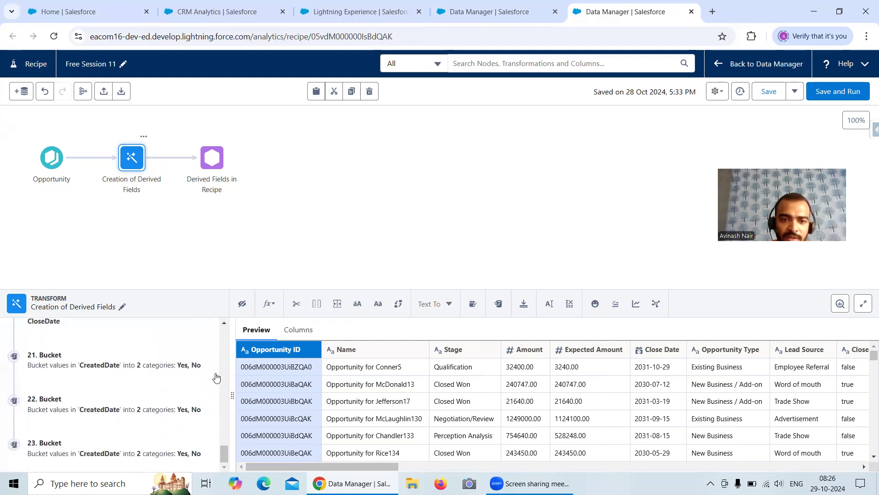
- Start a new custom formula in the recipe and insert the YEAR, MONTH and DAY functions one after another
click(265, 305)
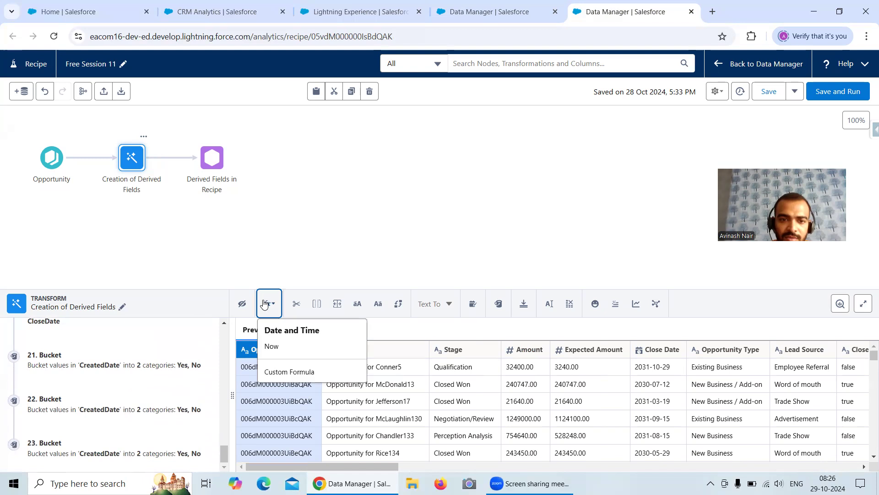
click(280, 373)
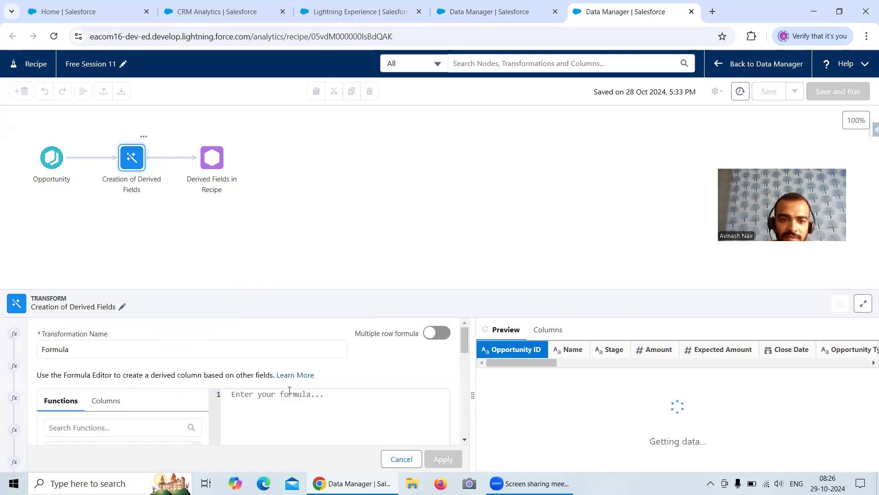
scroll(399, 356, down, 3)
scroll(171, 385, down, 5)
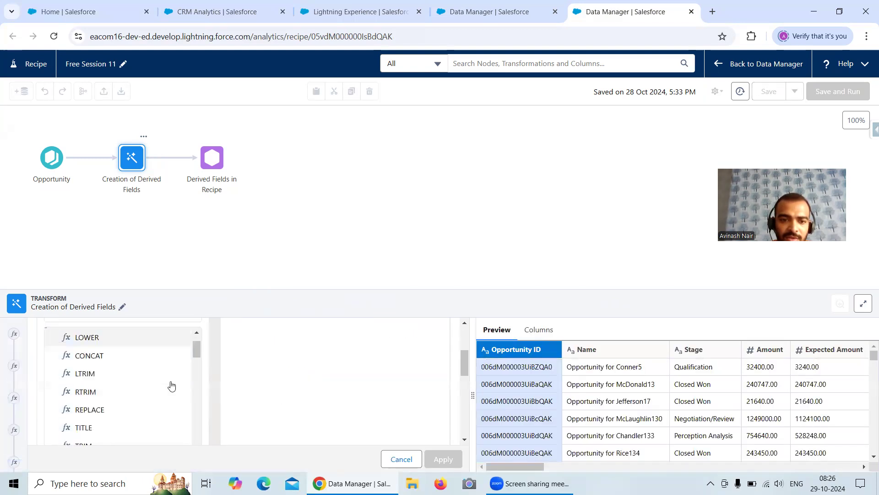
scroll(172, 386, down, 6)
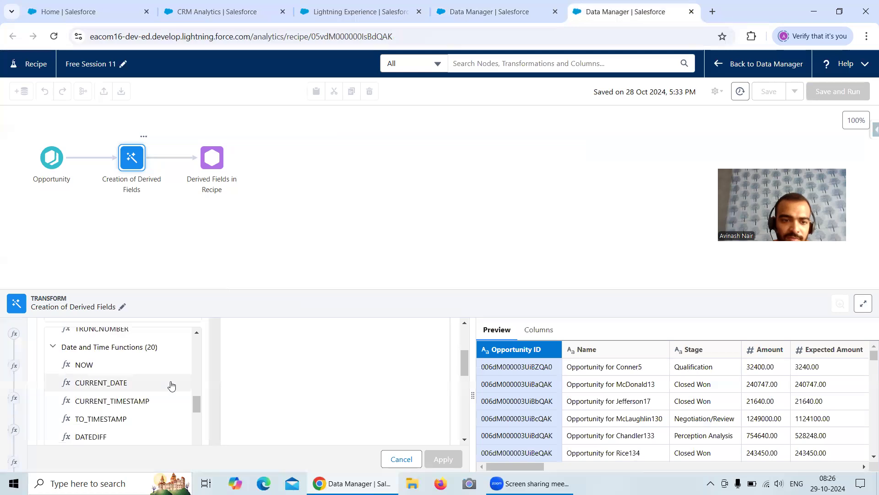
scroll(172, 386, down, 4)
click(109, 356)
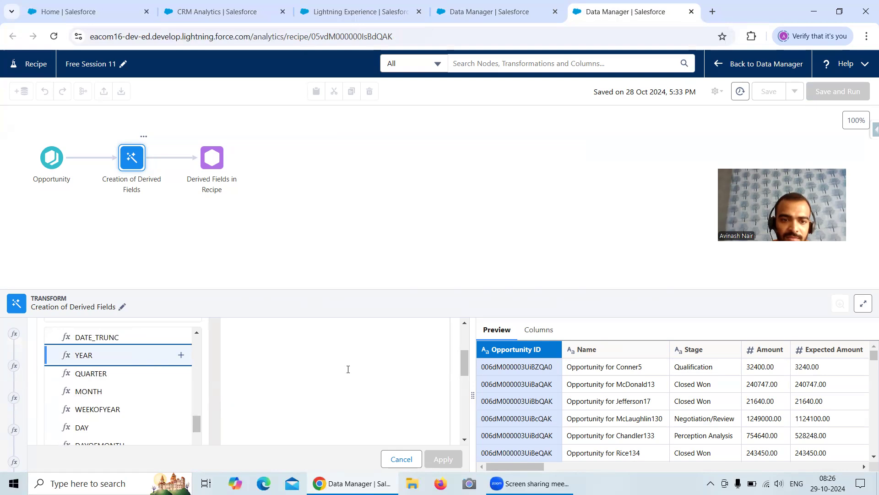
click(133, 392)
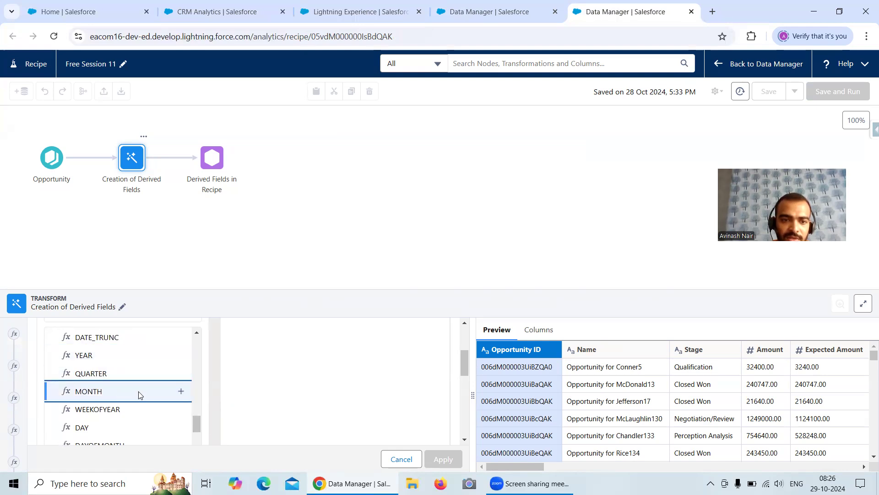
click(110, 428)
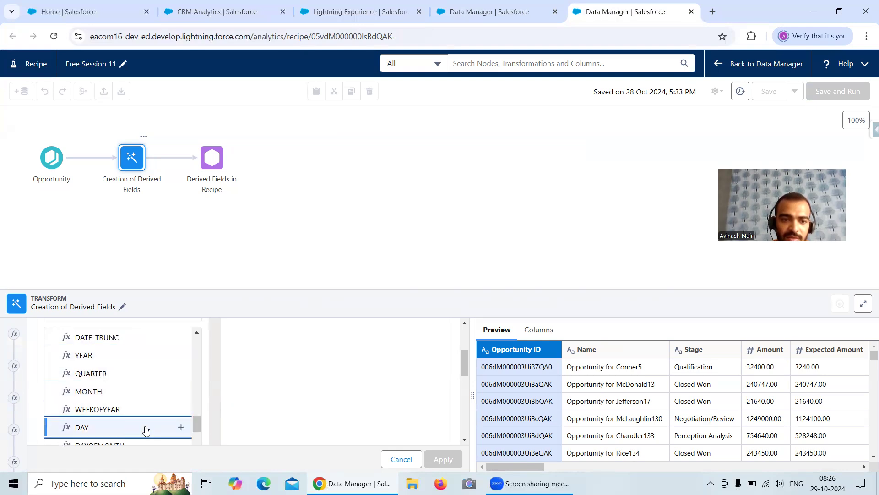
scroll(435, 371, up, 5)
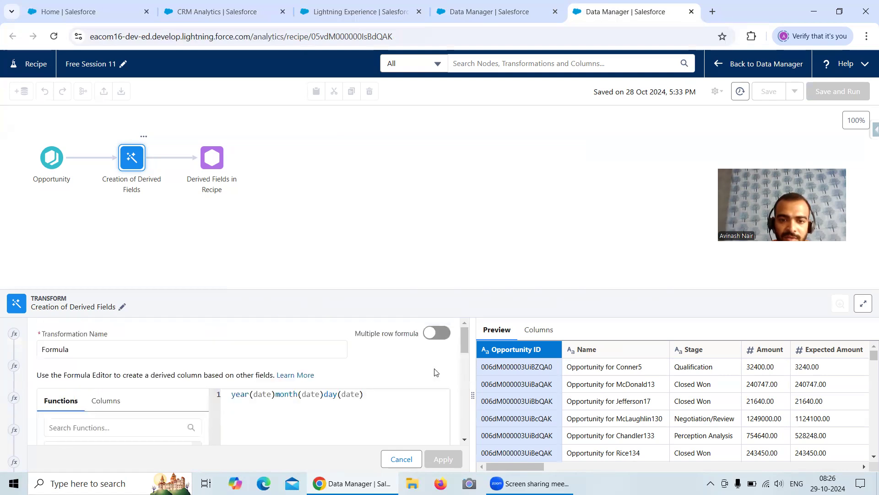
- Replace the year function's placeholder argument with the CreatedDate column
click(274, 394)
click(269, 394)
key(BackSpace)
key(BackSpace)
key(BackSpace)
key(BackSpace)
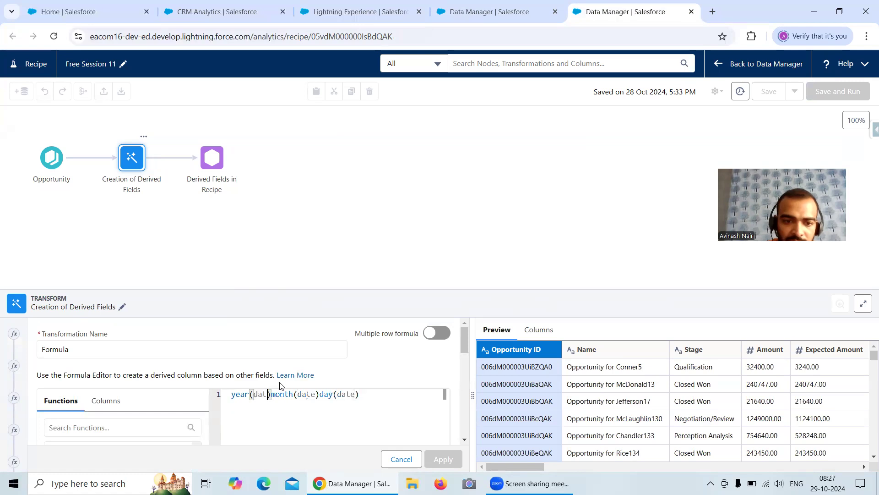
text(Created)
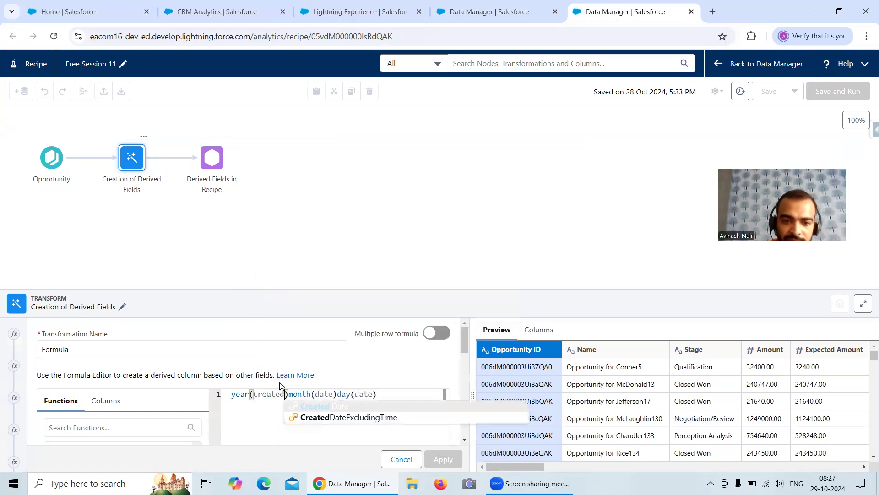
click(343, 407)
- Copy CreatedDate into the month and day functions in place of their placeholder arguments
key(ctrl+shift+Right)
drag(255, 394, 334, 393)
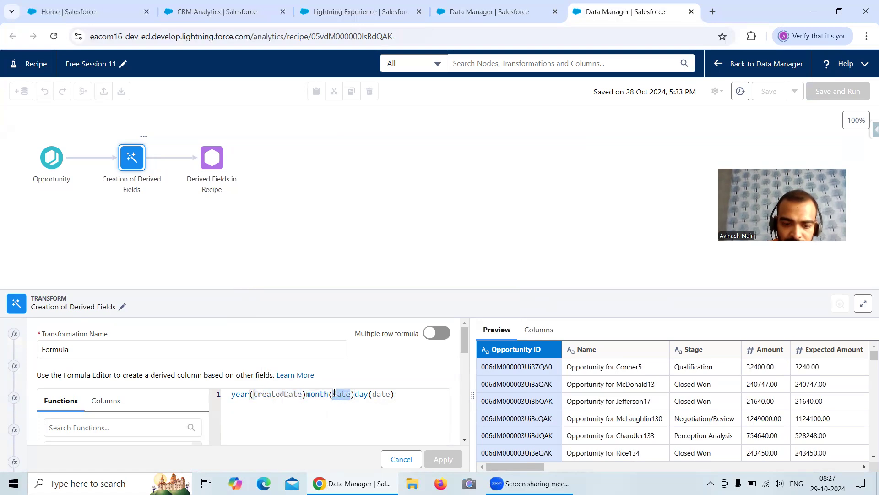
text(CreatedDate)
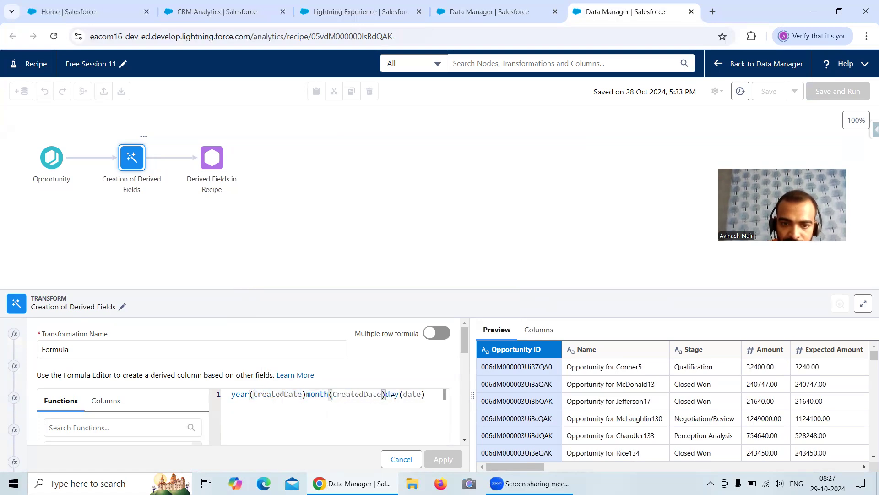
drag(423, 393, 404, 394)
text(CreatedDate)
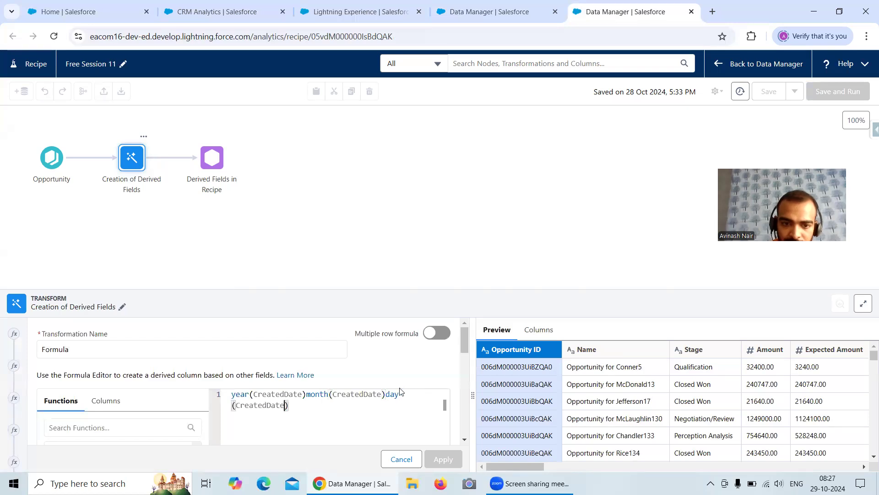
- Following the dataflow's expression, insert the concatenation operator || and the separator ' - ' between the year and month functions
click(306, 394)
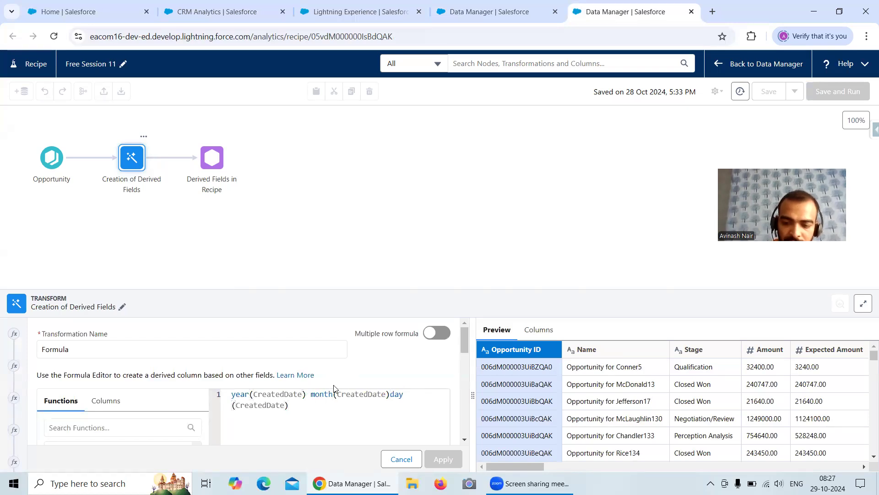
click(461, 18)
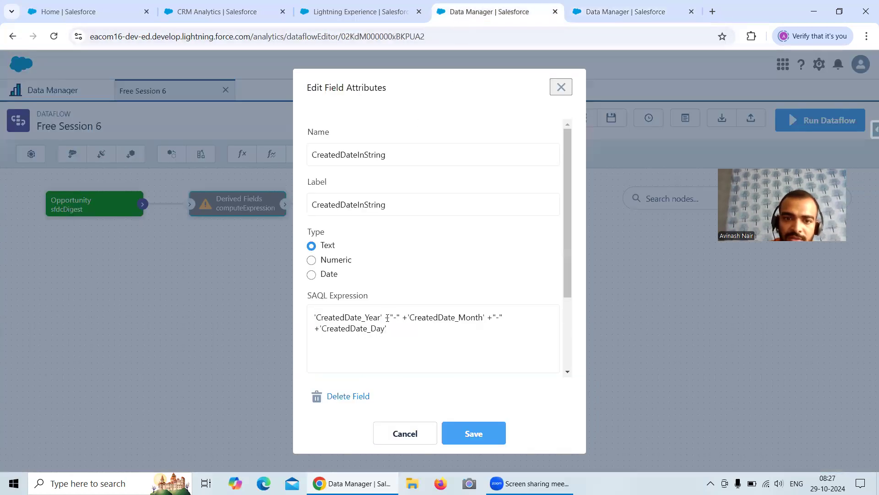
click(587, 18)
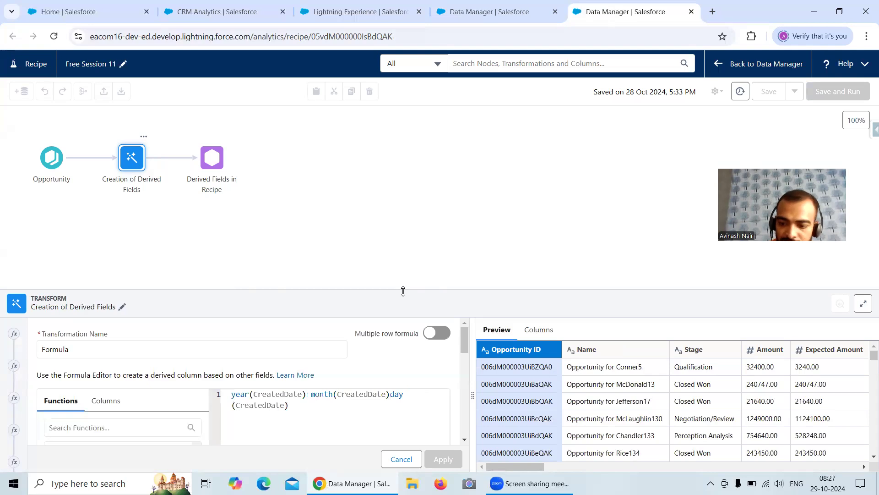
text(||)
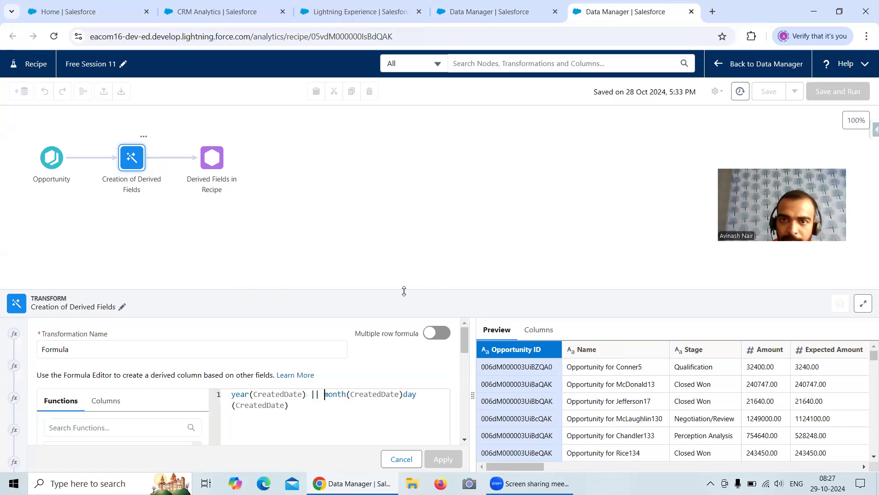
text( '')
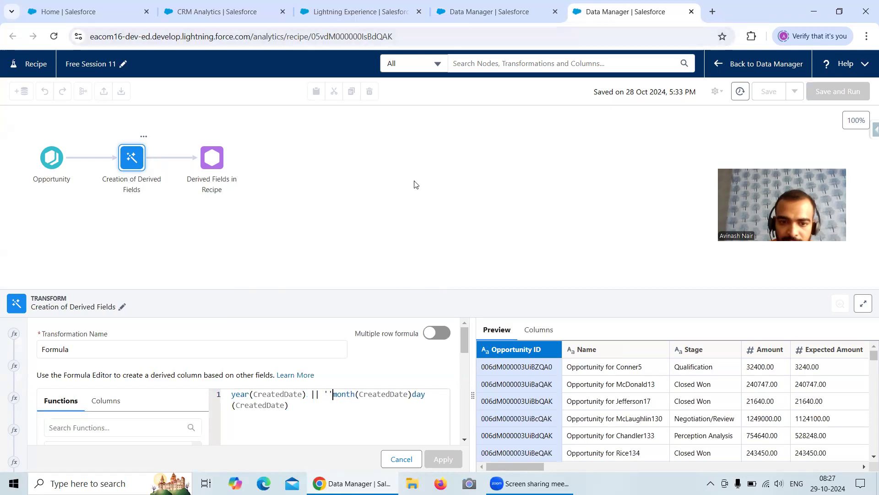
text(-)
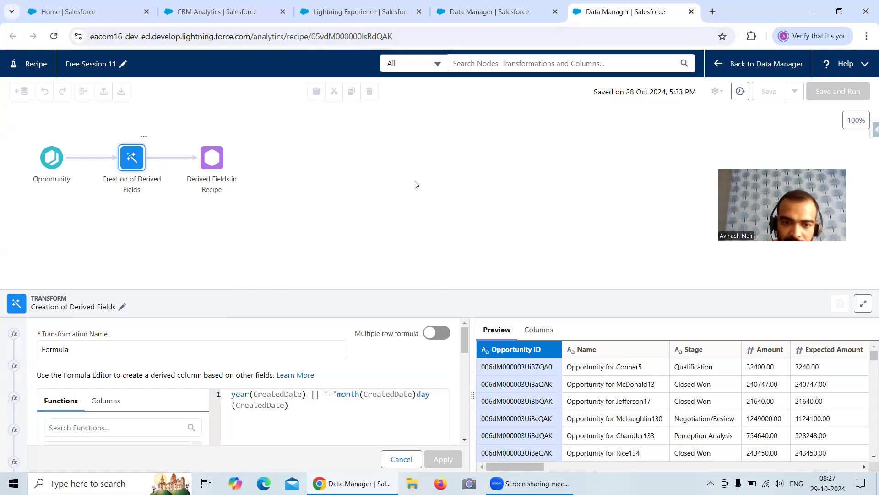
key(Left)
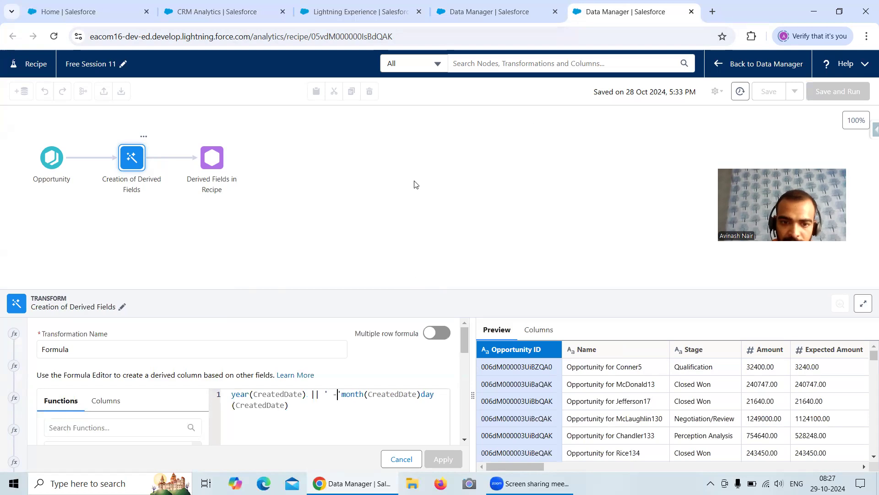
key(Right)
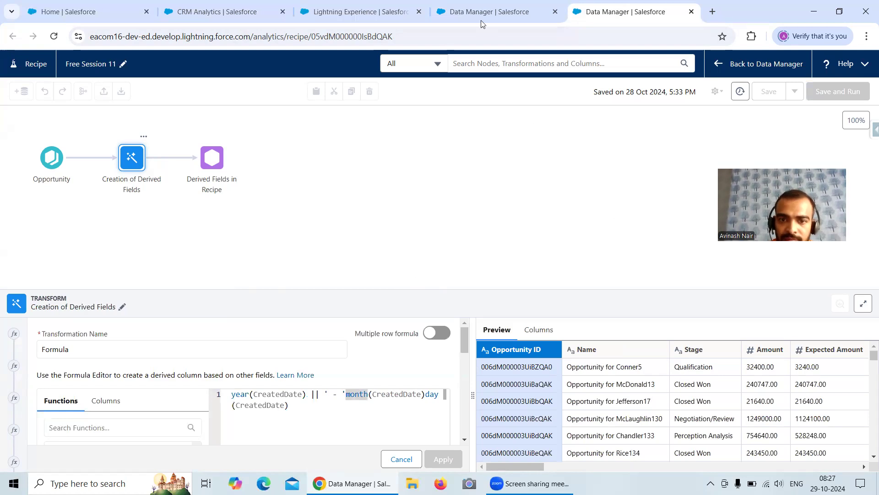
- Recheck the dataflow's CreatedDateInString expression and copy the || operator in between the ' - ' separator and the month function
click(489, 11)
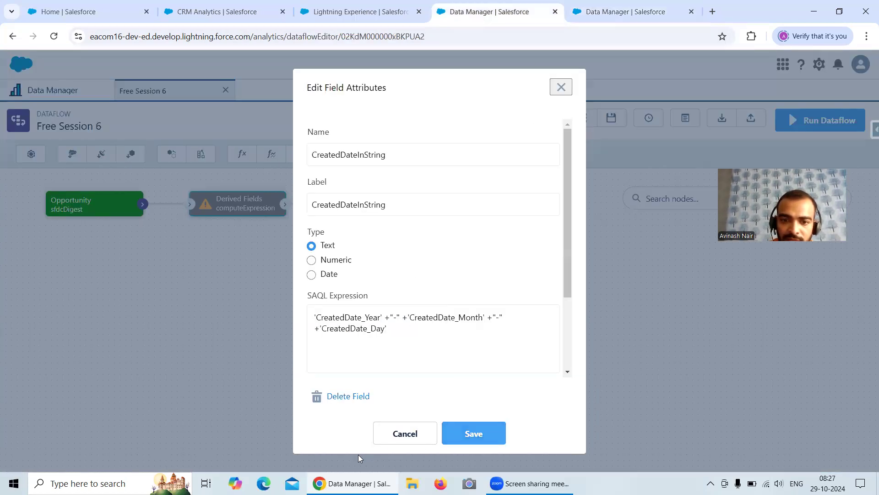
click(625, 12)
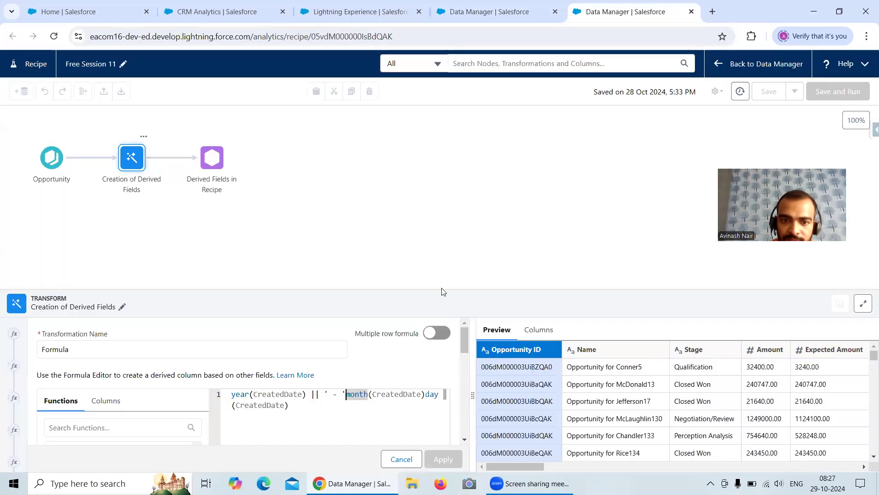
drag(313, 393, 319, 394)
key(ctrl+c)
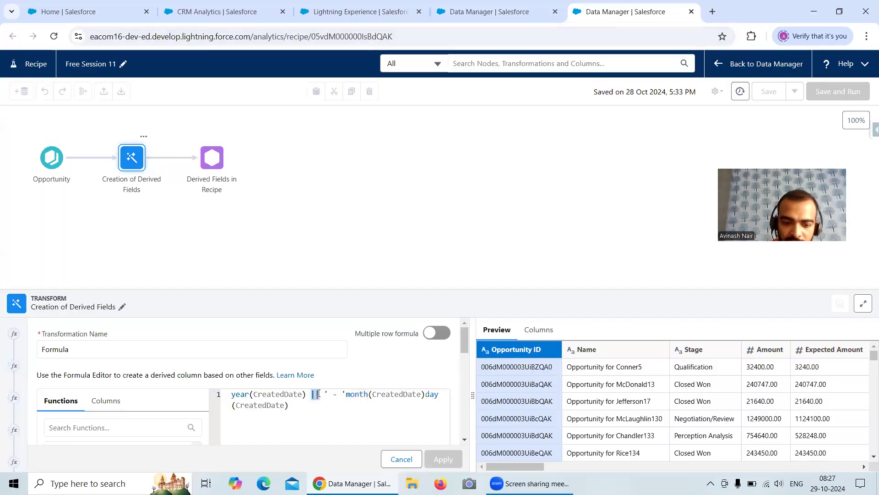
click(345, 394)
key(ctrl+v)
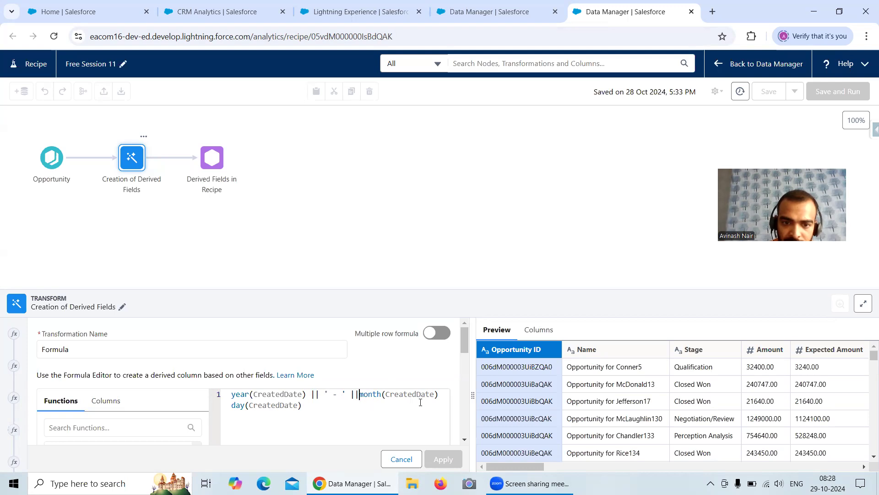
- Copy the || ' - ' segment in between the month and day functions and add a || operator before the day function
drag(323, 393, 345, 392)
key(ctrl+c)
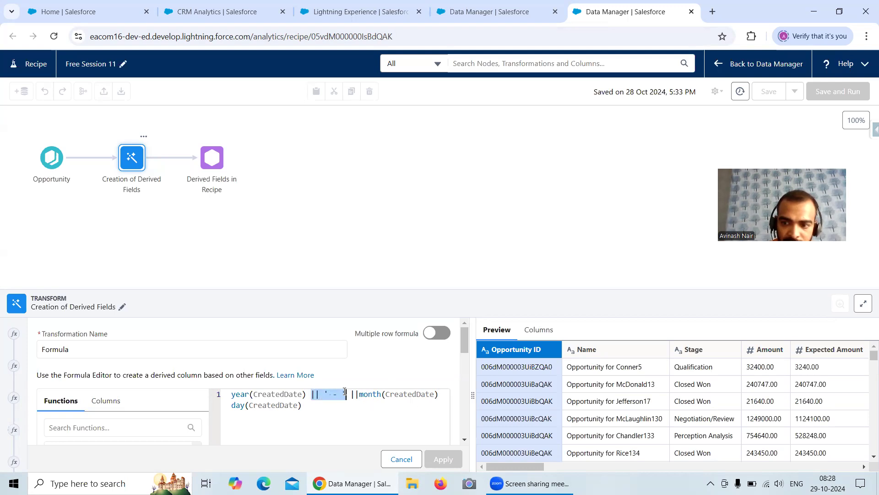
click(442, 393)
key(ctrl+v)
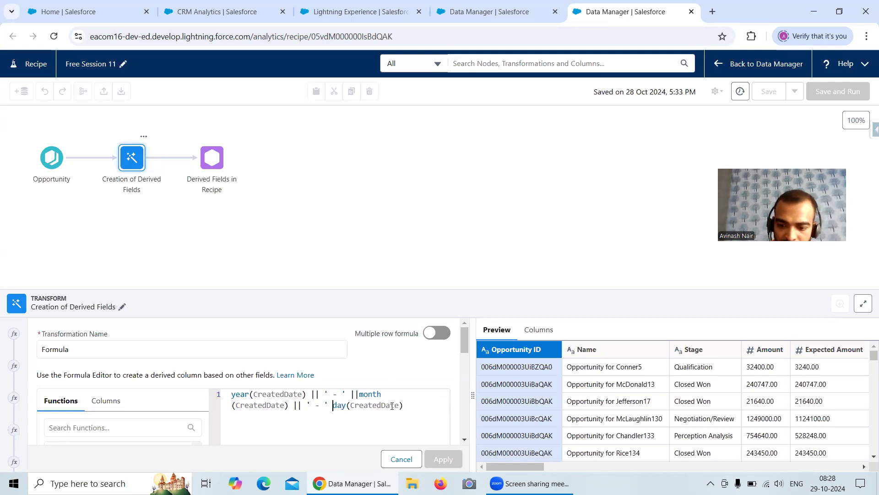
text(||)
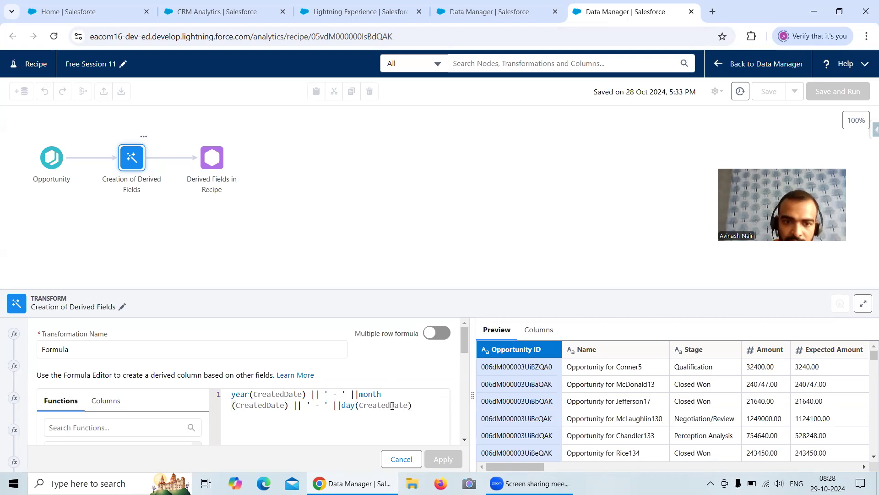
- Copy the field name CreatedDateInString from the dataflow into the formula's column label and API name
click(475, 20)
drag(405, 156, 309, 159)
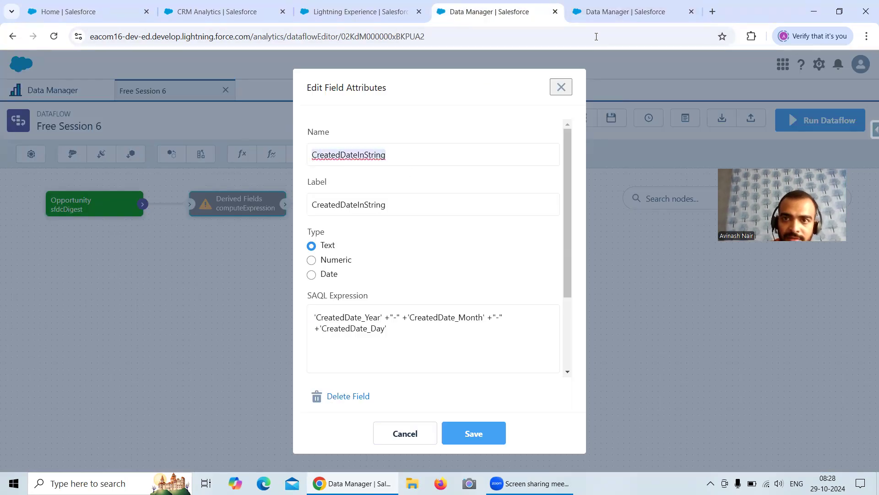
click(628, 12)
scroll(463, 340, down, 5)
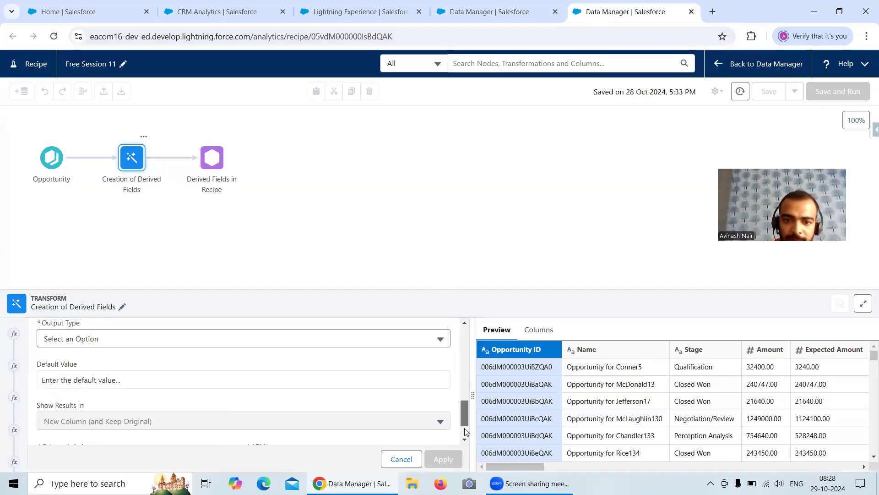
drag(142, 419, 15, 425)
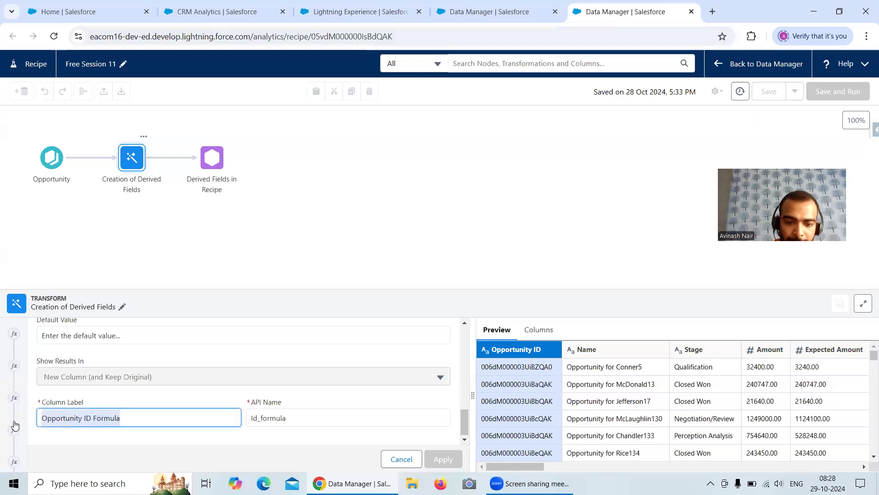
scroll(283, 416, up, 3)
scroll(463, 357, down, 5)
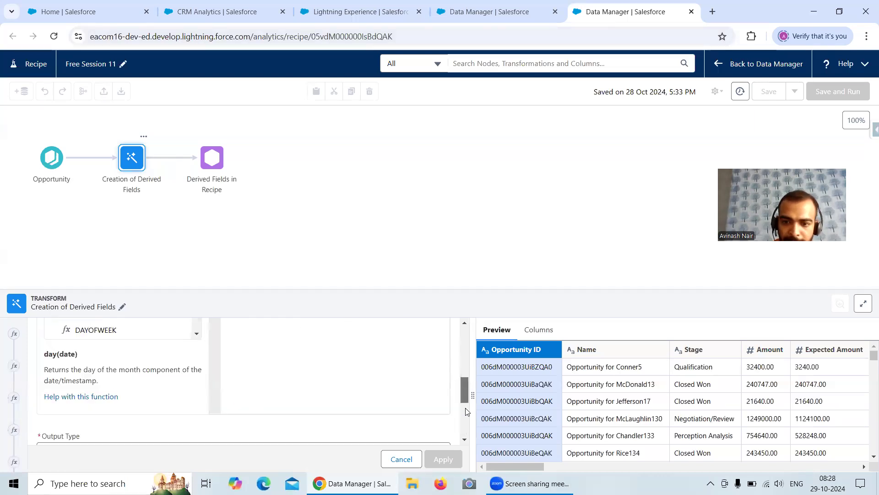
drag(324, 424, 235, 420)
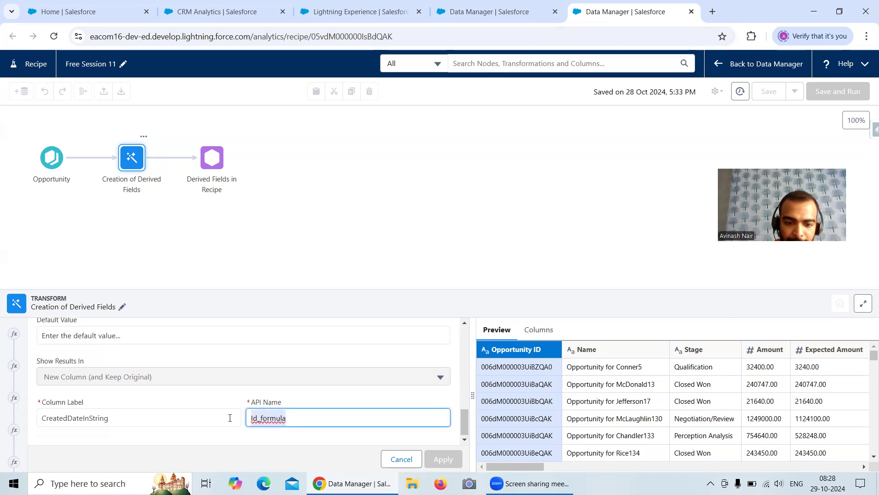
- Set the formula's output type to Text and apply the transformation
scroll(286, 415, up, 1)
click(219, 354)
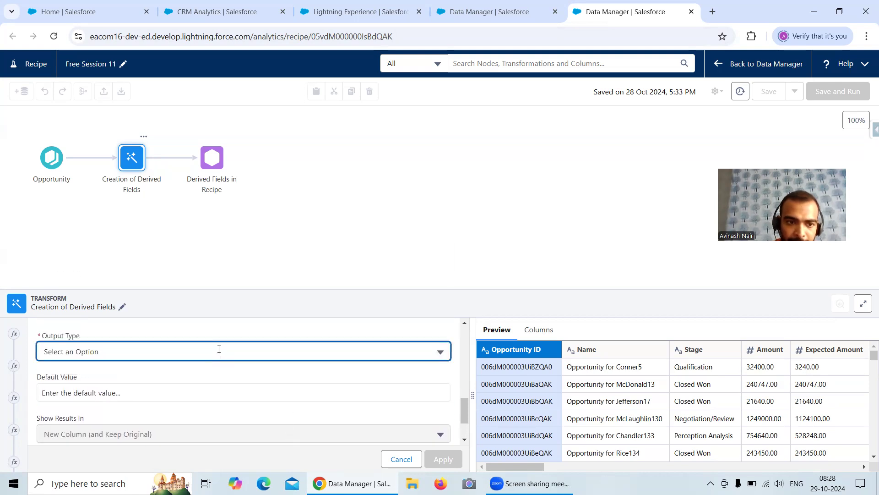
click(138, 247)
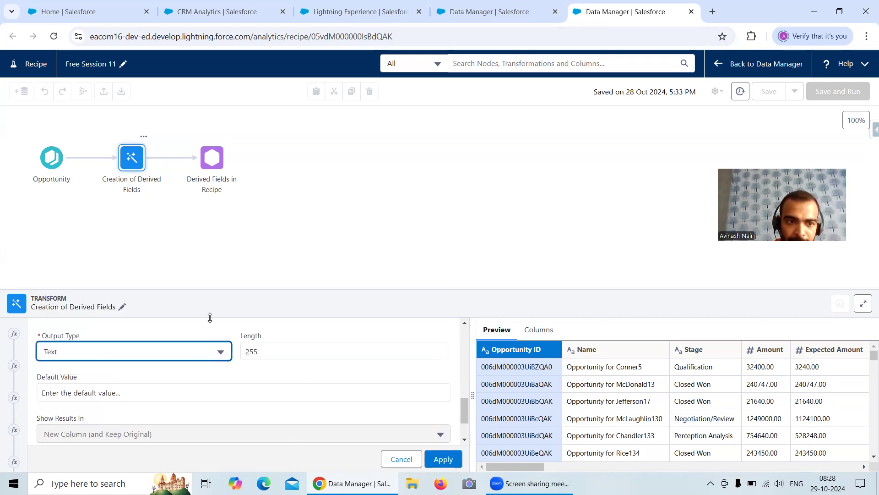
click(442, 458)
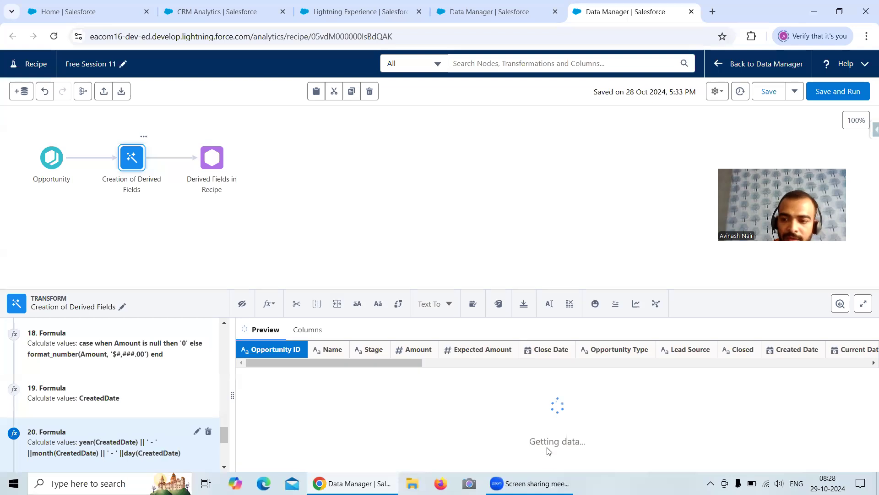
- Check the CreatedDateInString column in the recipe preview and compare its formula with the dataflow's SAQL expression
drag(362, 468, 867, 466)
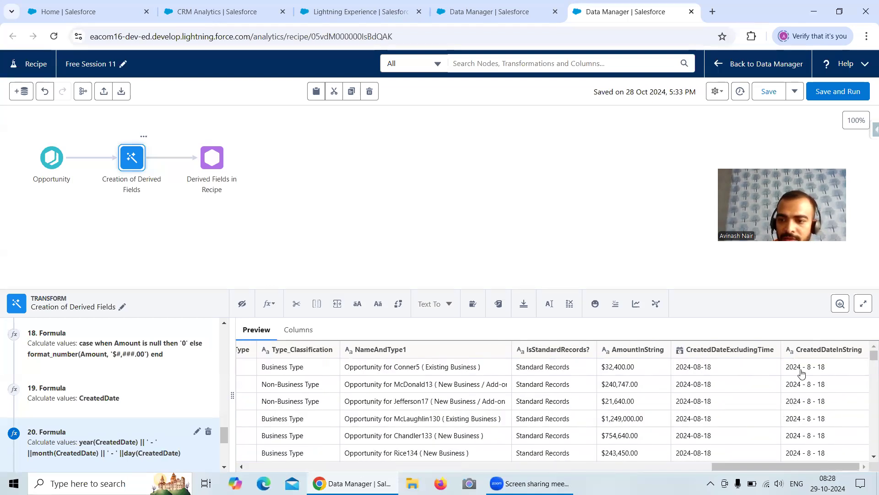
drag(795, 467, 167, 479)
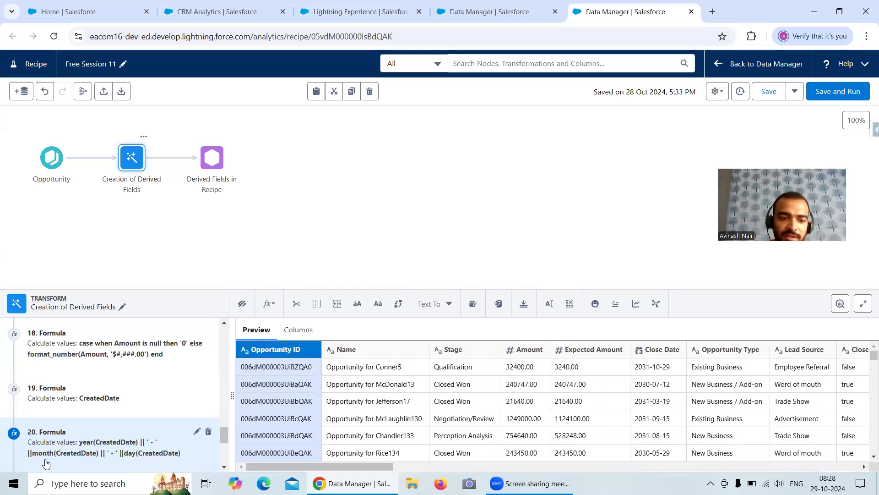
click(501, 25)
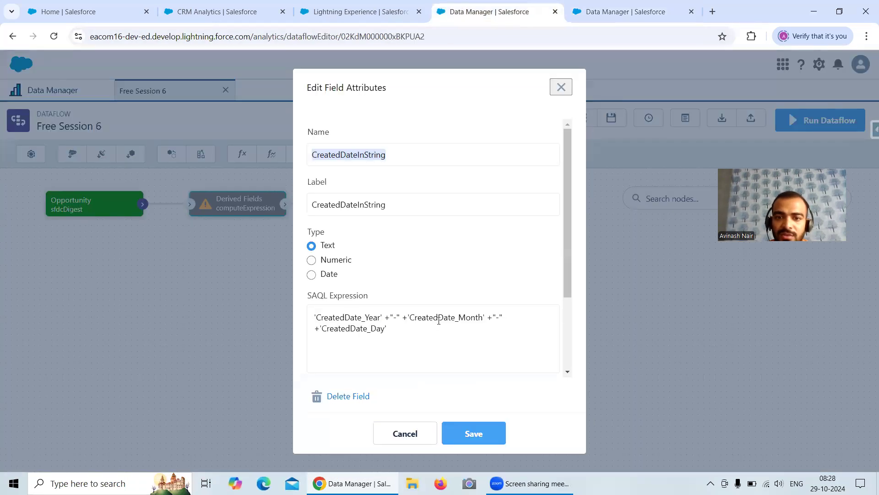
click(616, 12)
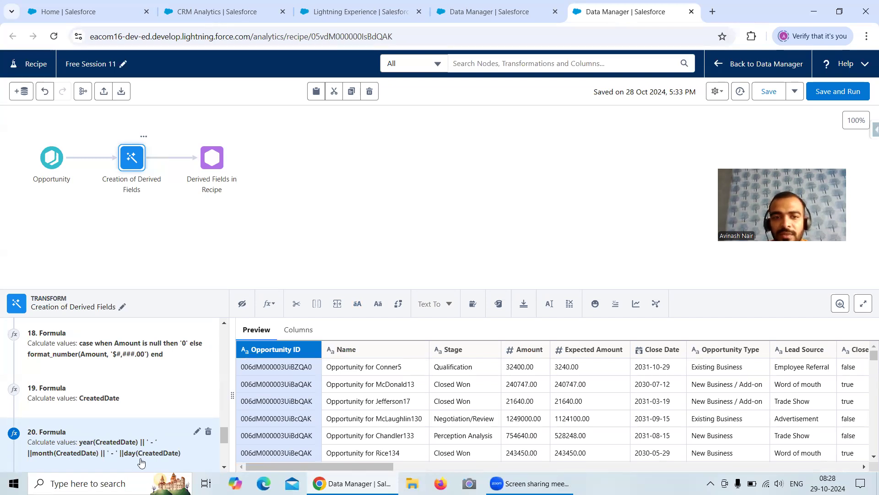
- Close the dataflow's CreatedDateInString field without changes and look through the computeExpression node's field list for the next derived field
click(513, 14)
click(400, 440)
scroll(410, 361, down, 10)
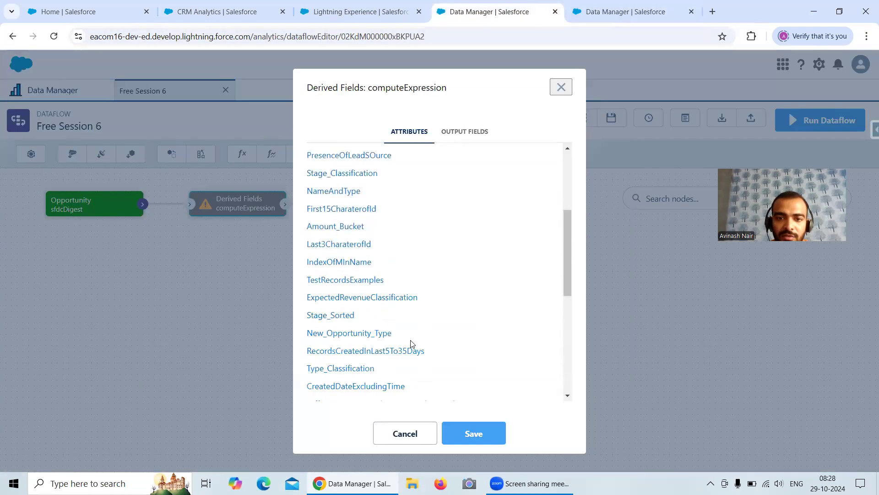